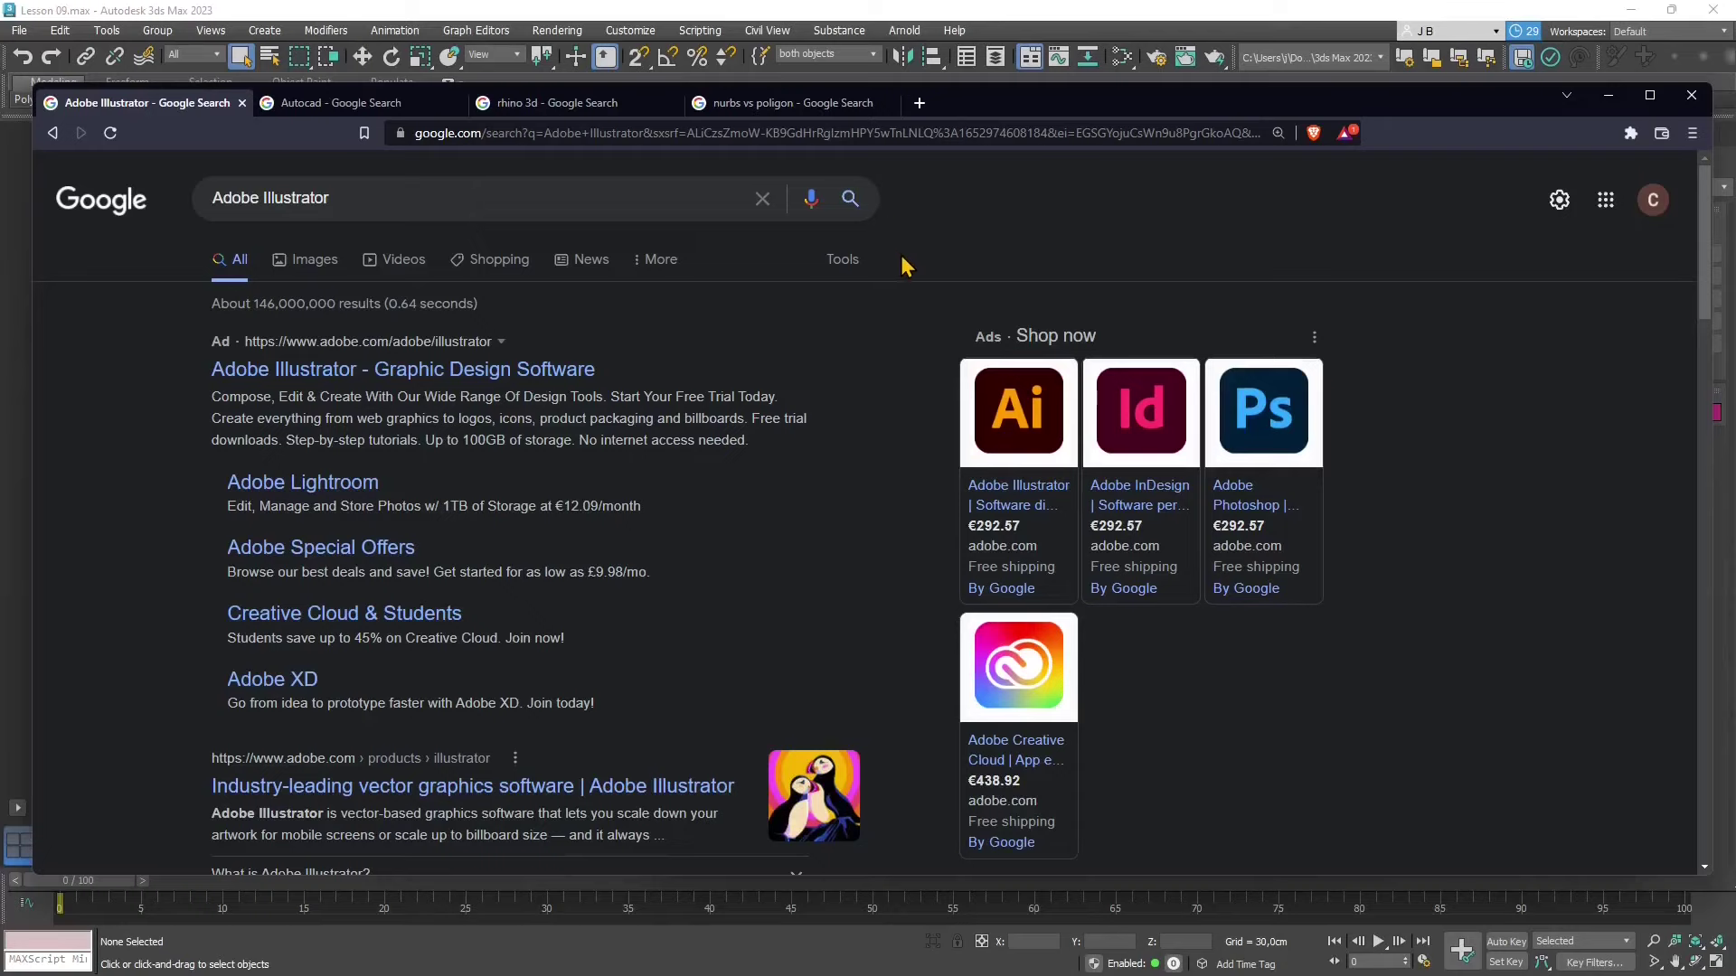
Step: Replace the Adobe Illustrator query with a Google search for Krita
{"action": "mouse_move", "coordinate": [1014, 452]}
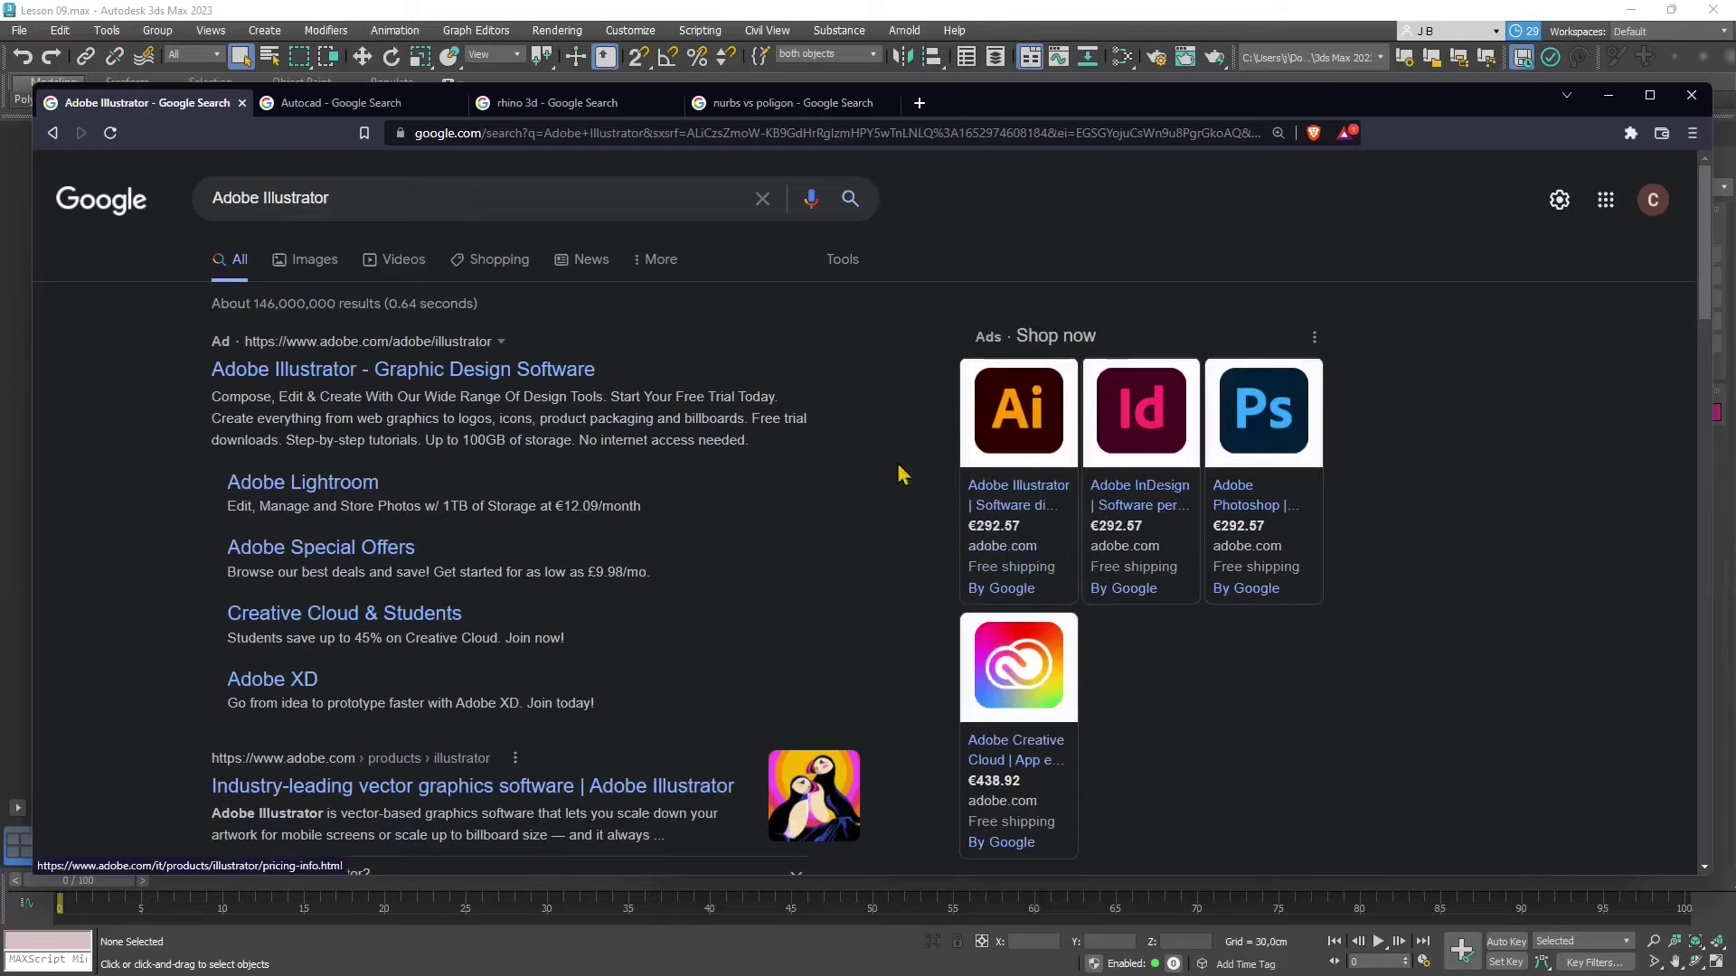
{"action": "mouse_move", "coordinate": [969, 495]}
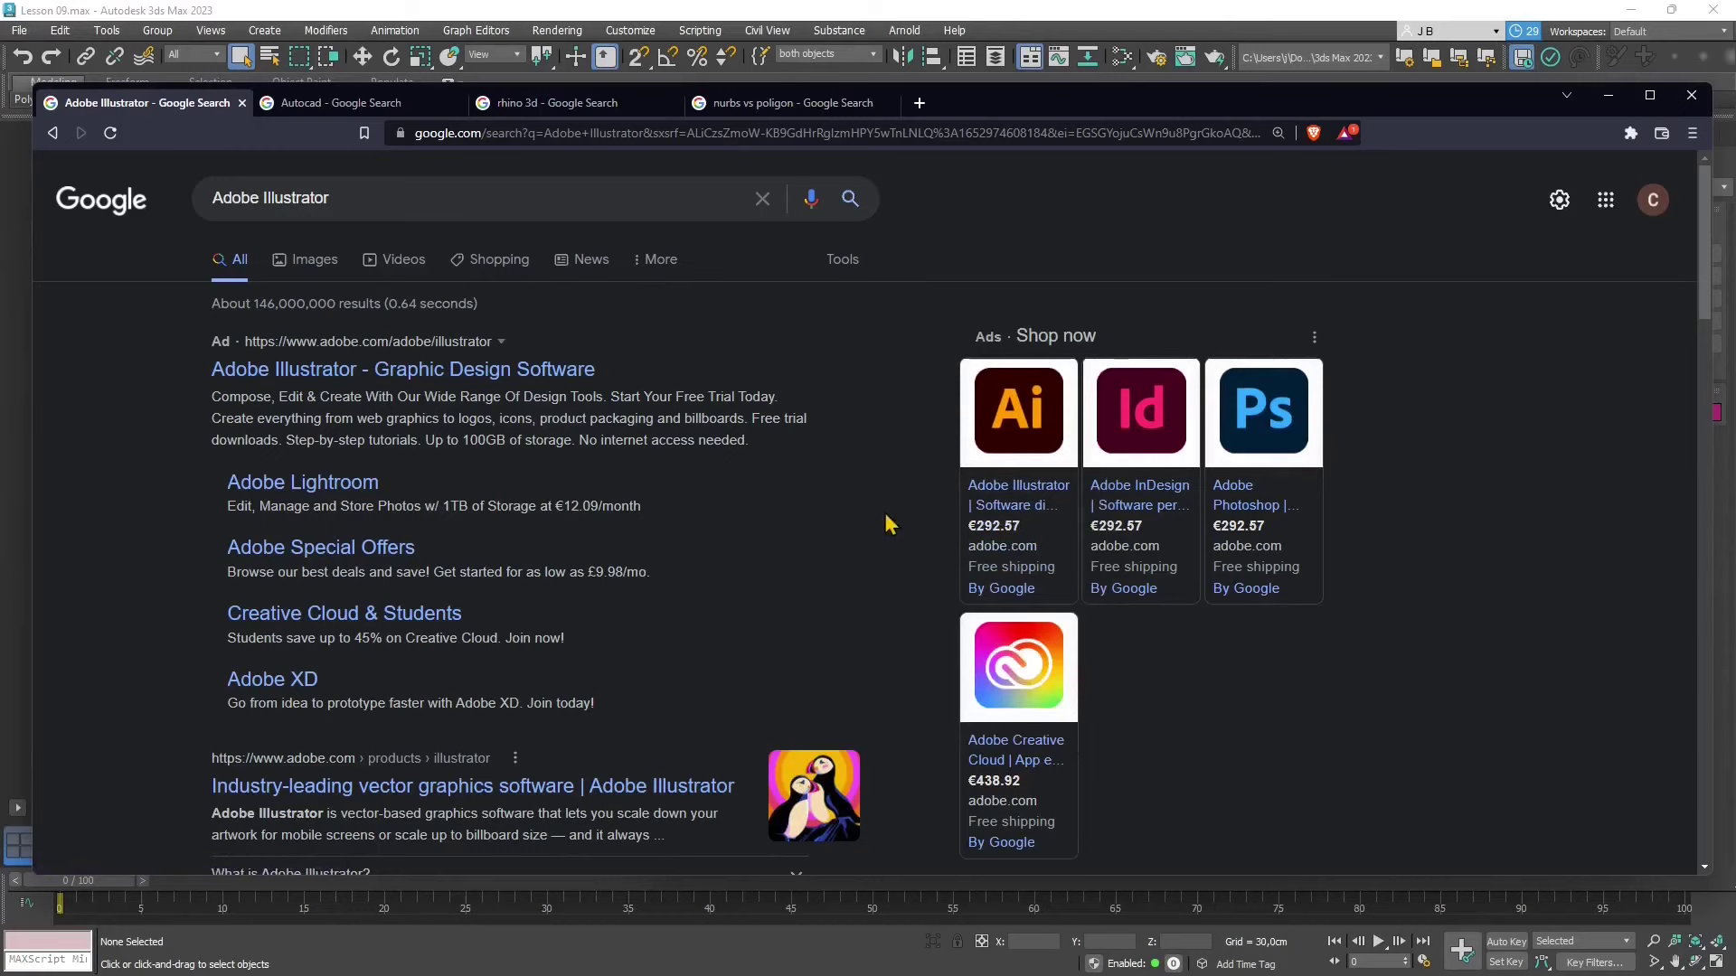
{"action": "triple_click", "coordinate": [302, 193]}
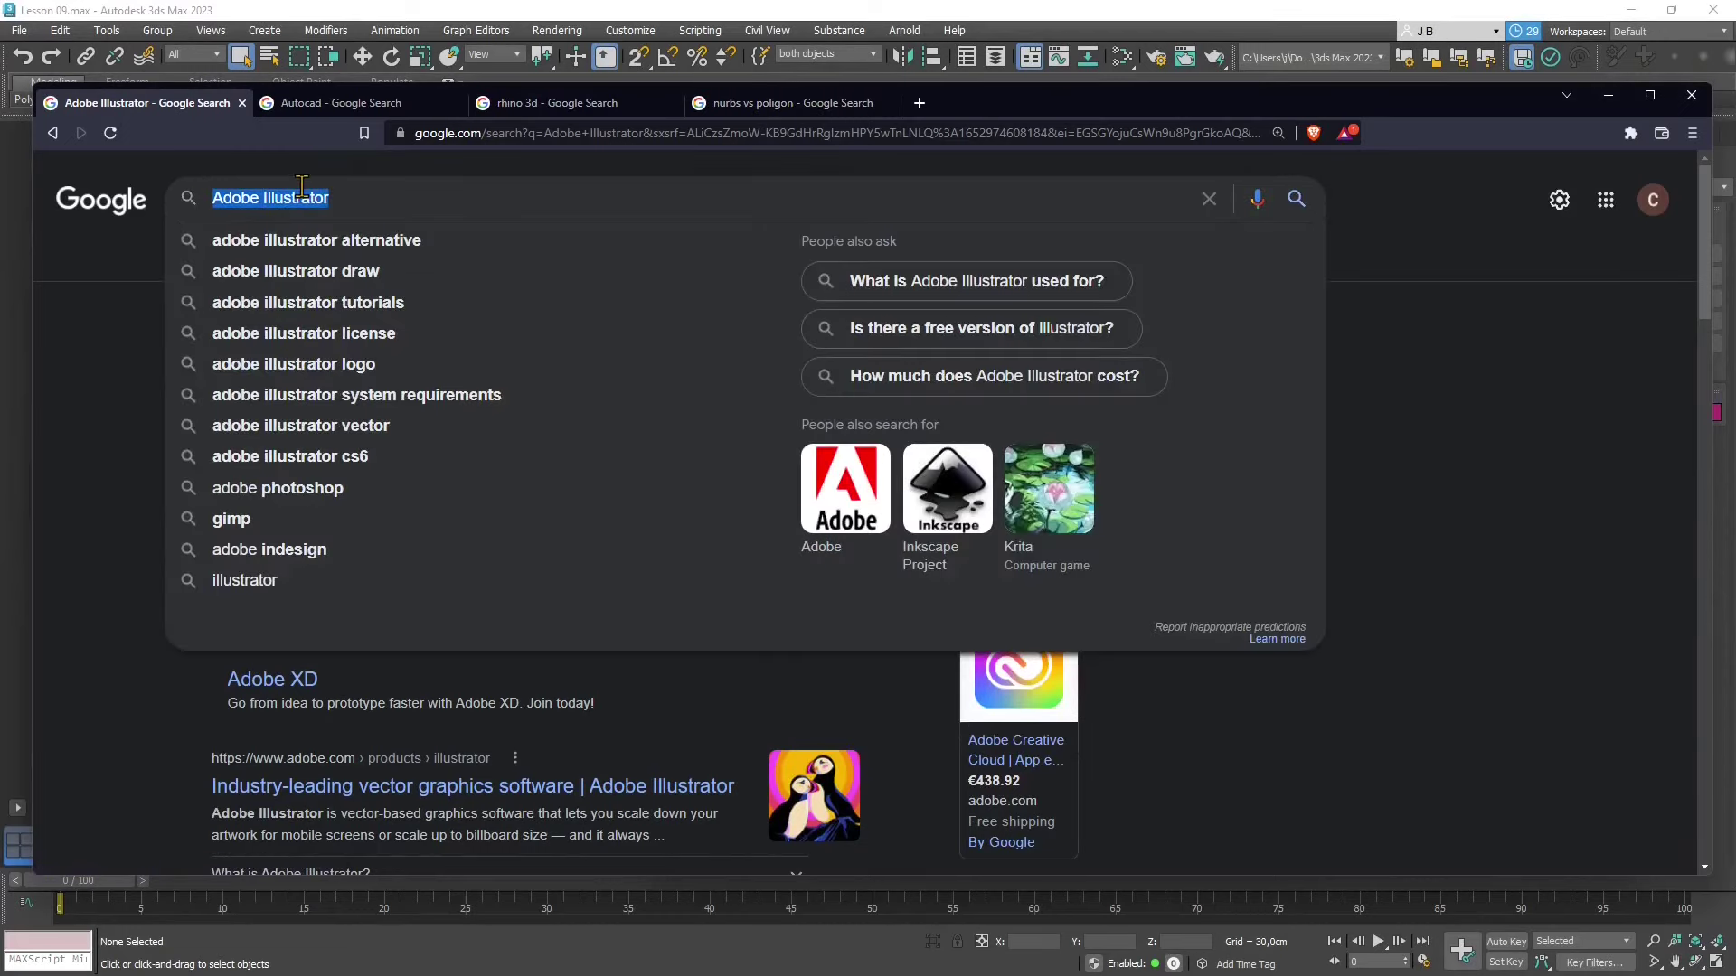
{"action": "type", "text": "Krita"}
{"action": "key", "text": "Return"}
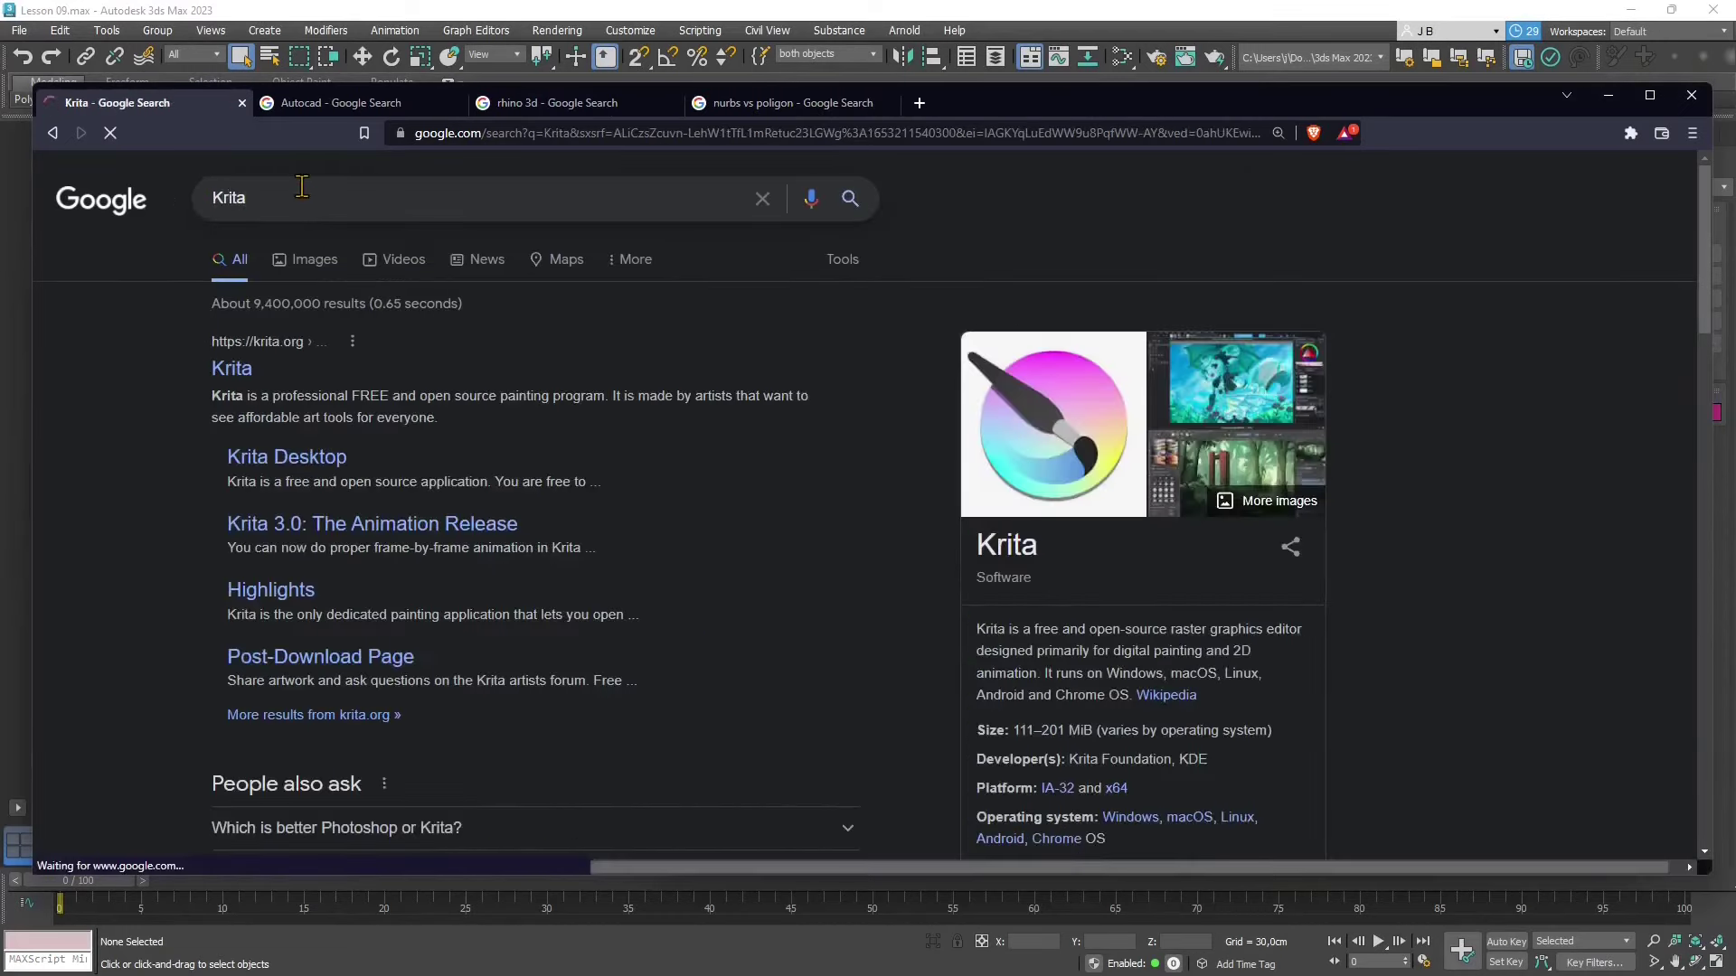
Step: Switch to the Autocad search results and search for "Autocad Computer Aided Design"
{"action": "left_click", "coordinate": [380, 107]}
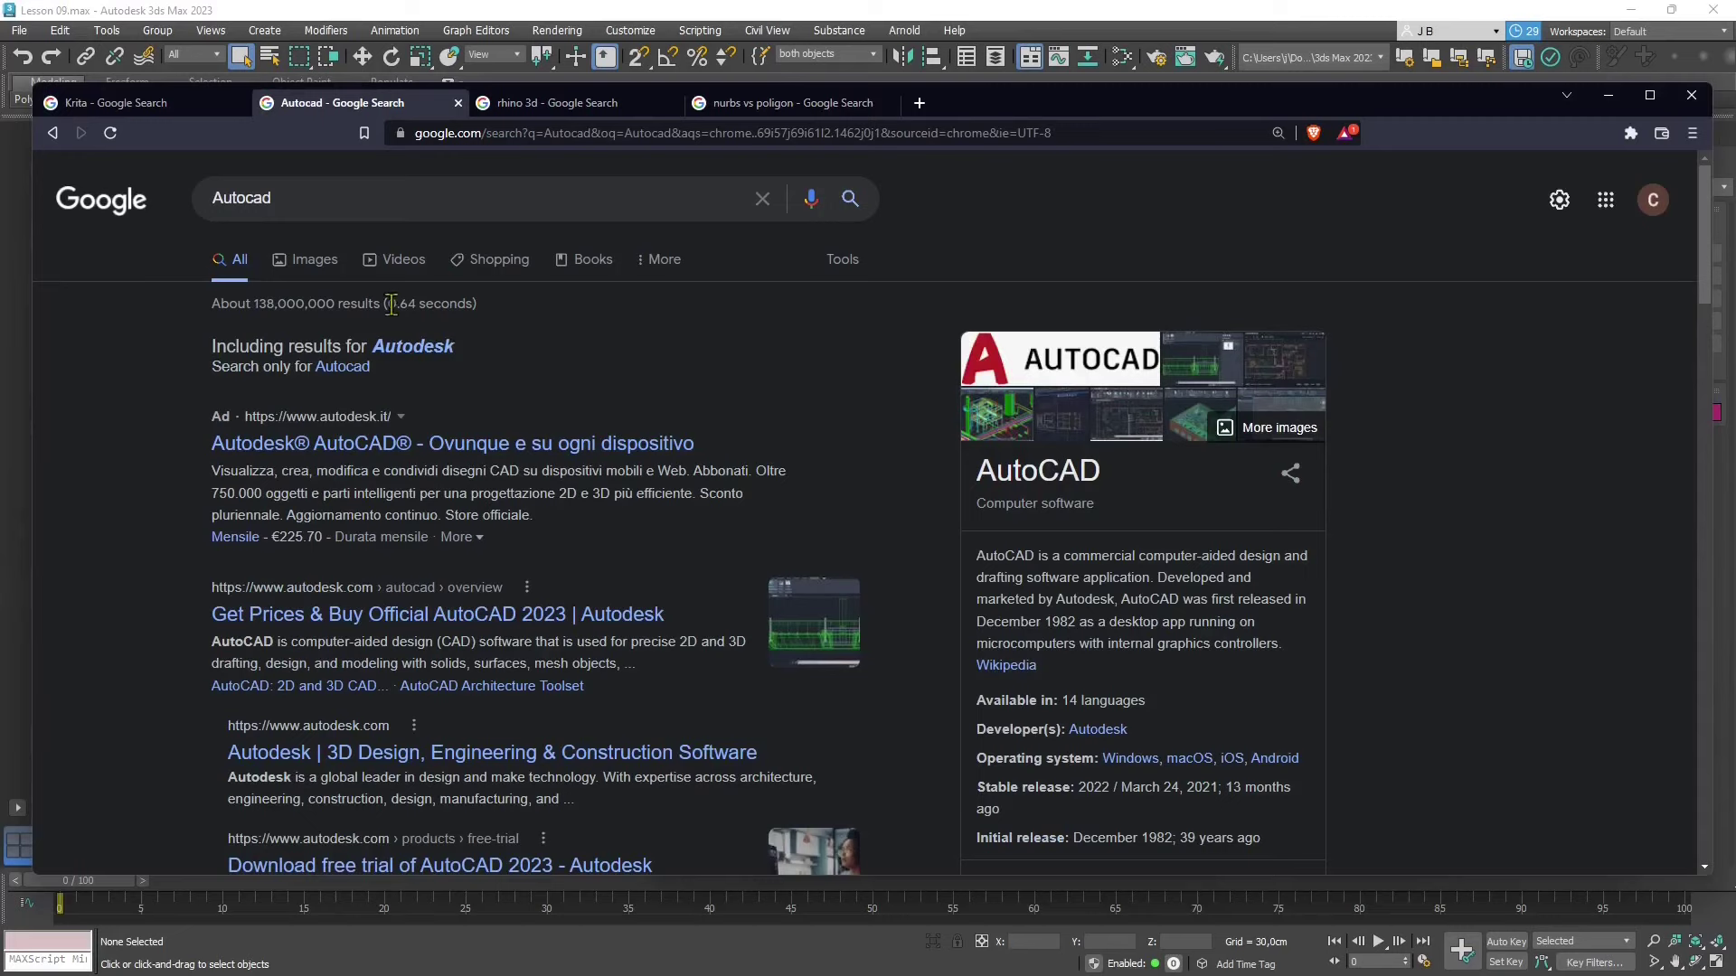
{"action": "double_click", "coordinate": [267, 197]}
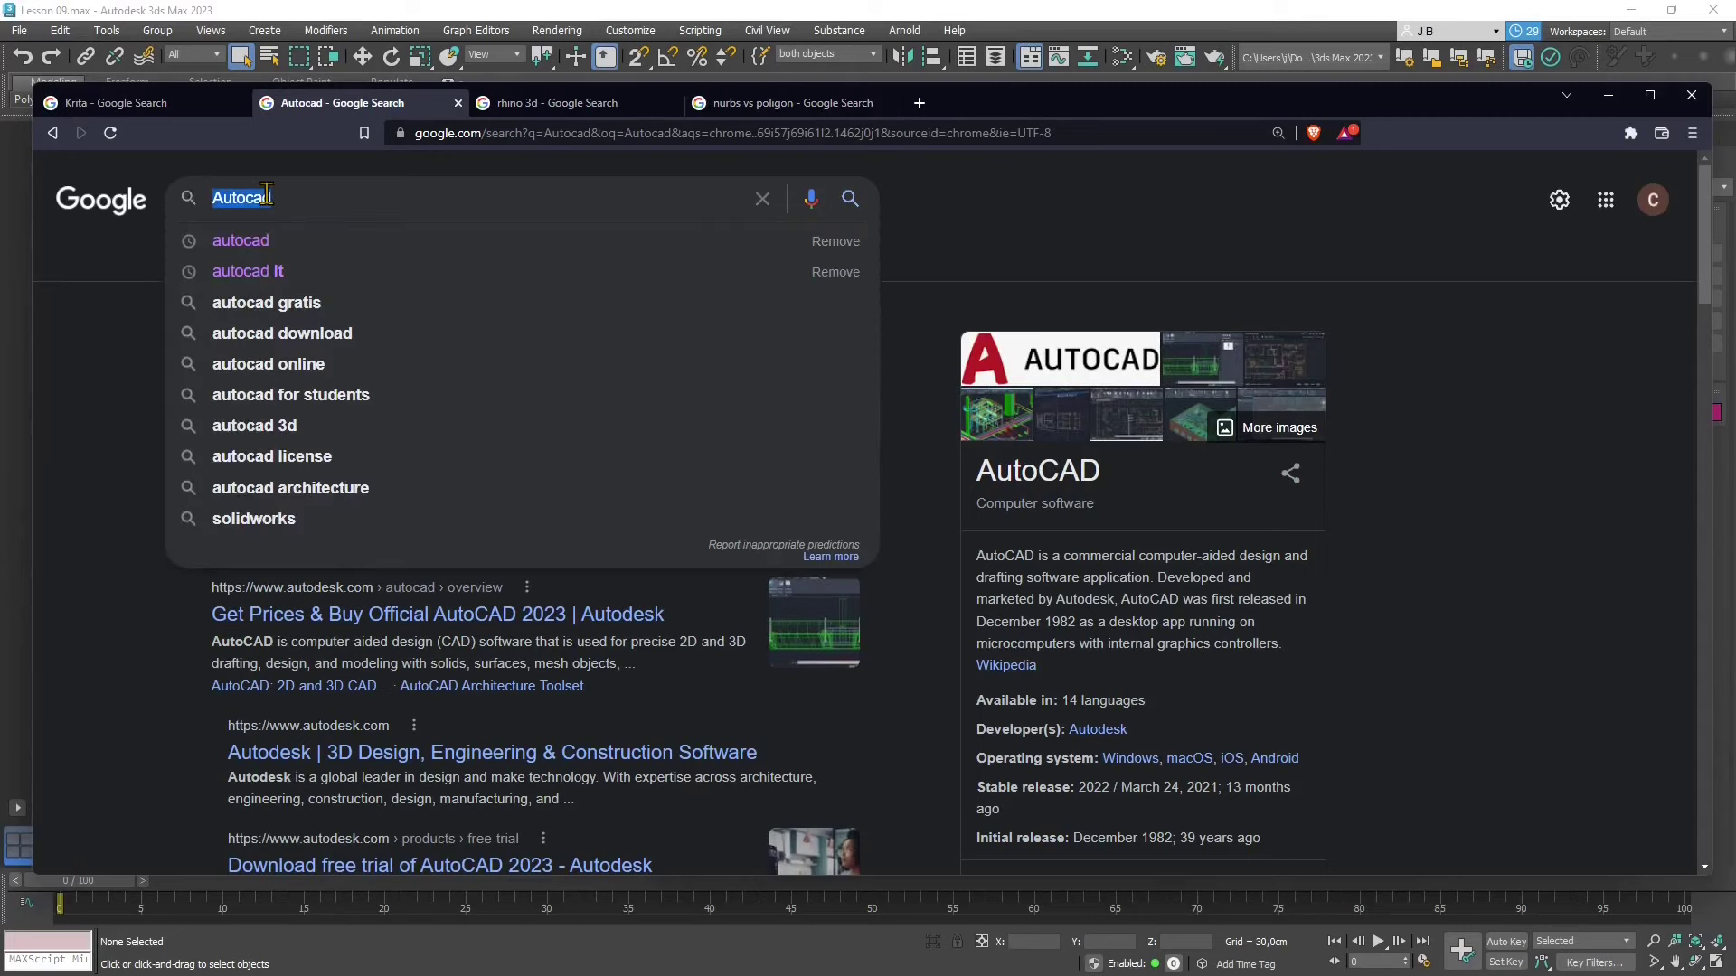
{"action": "left_click", "coordinate": [1067, 240]}
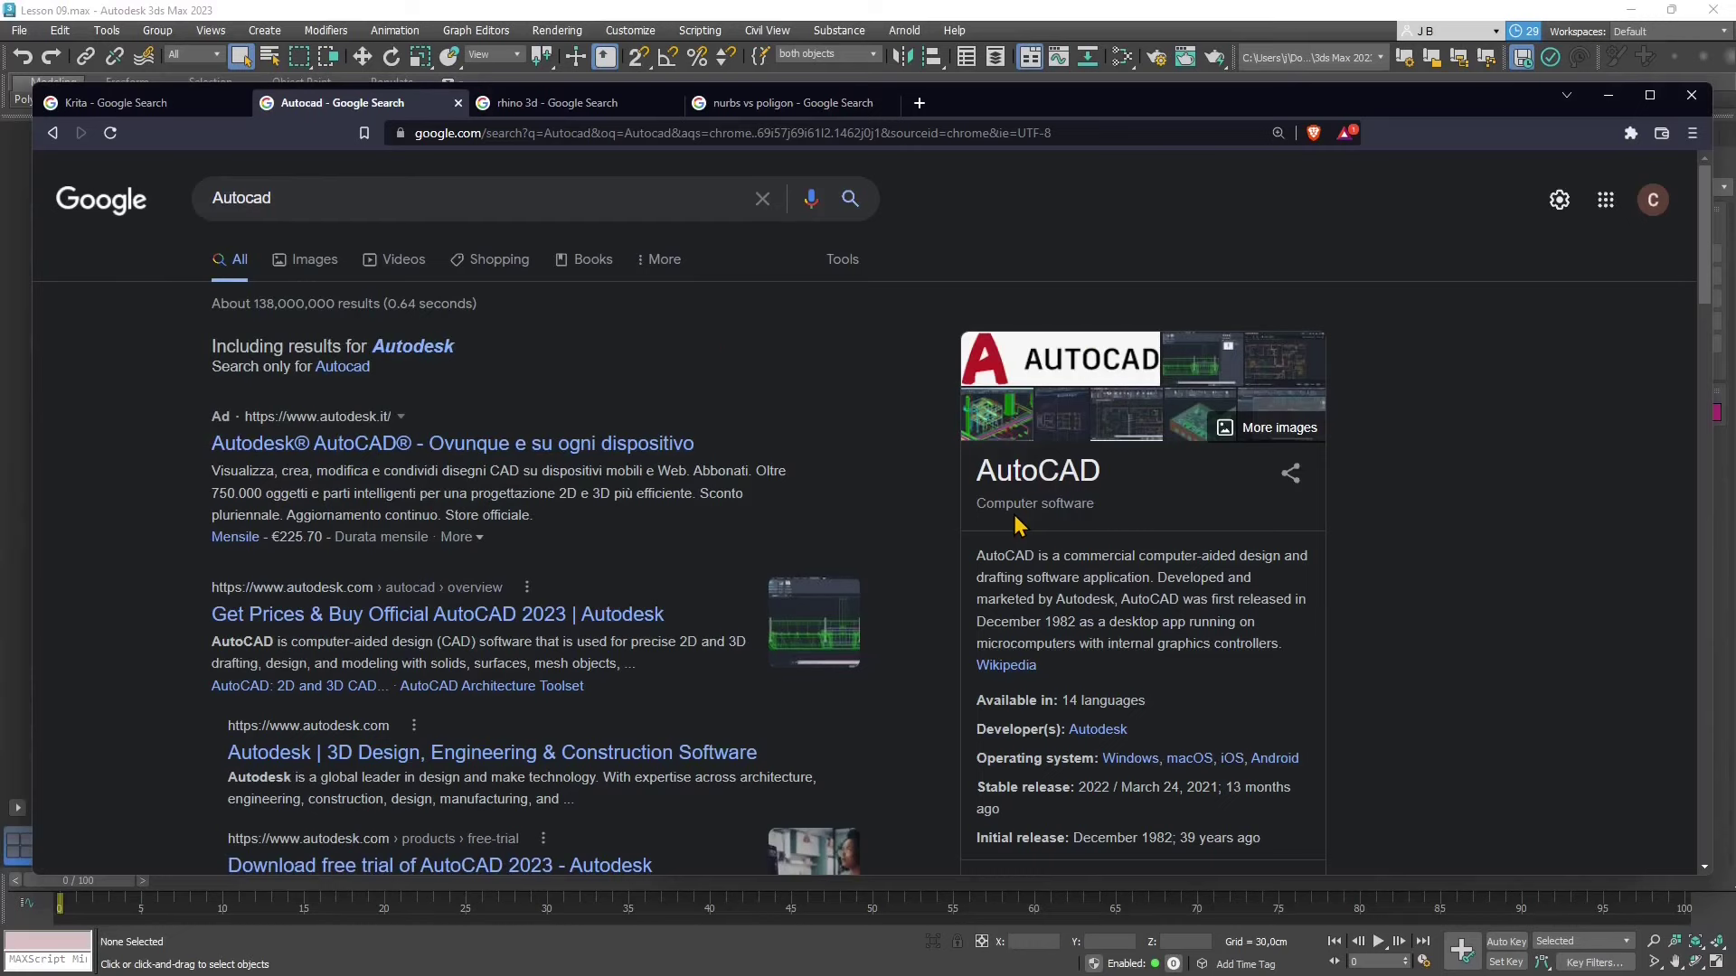
{"action": "left_click", "coordinate": [463, 199]}
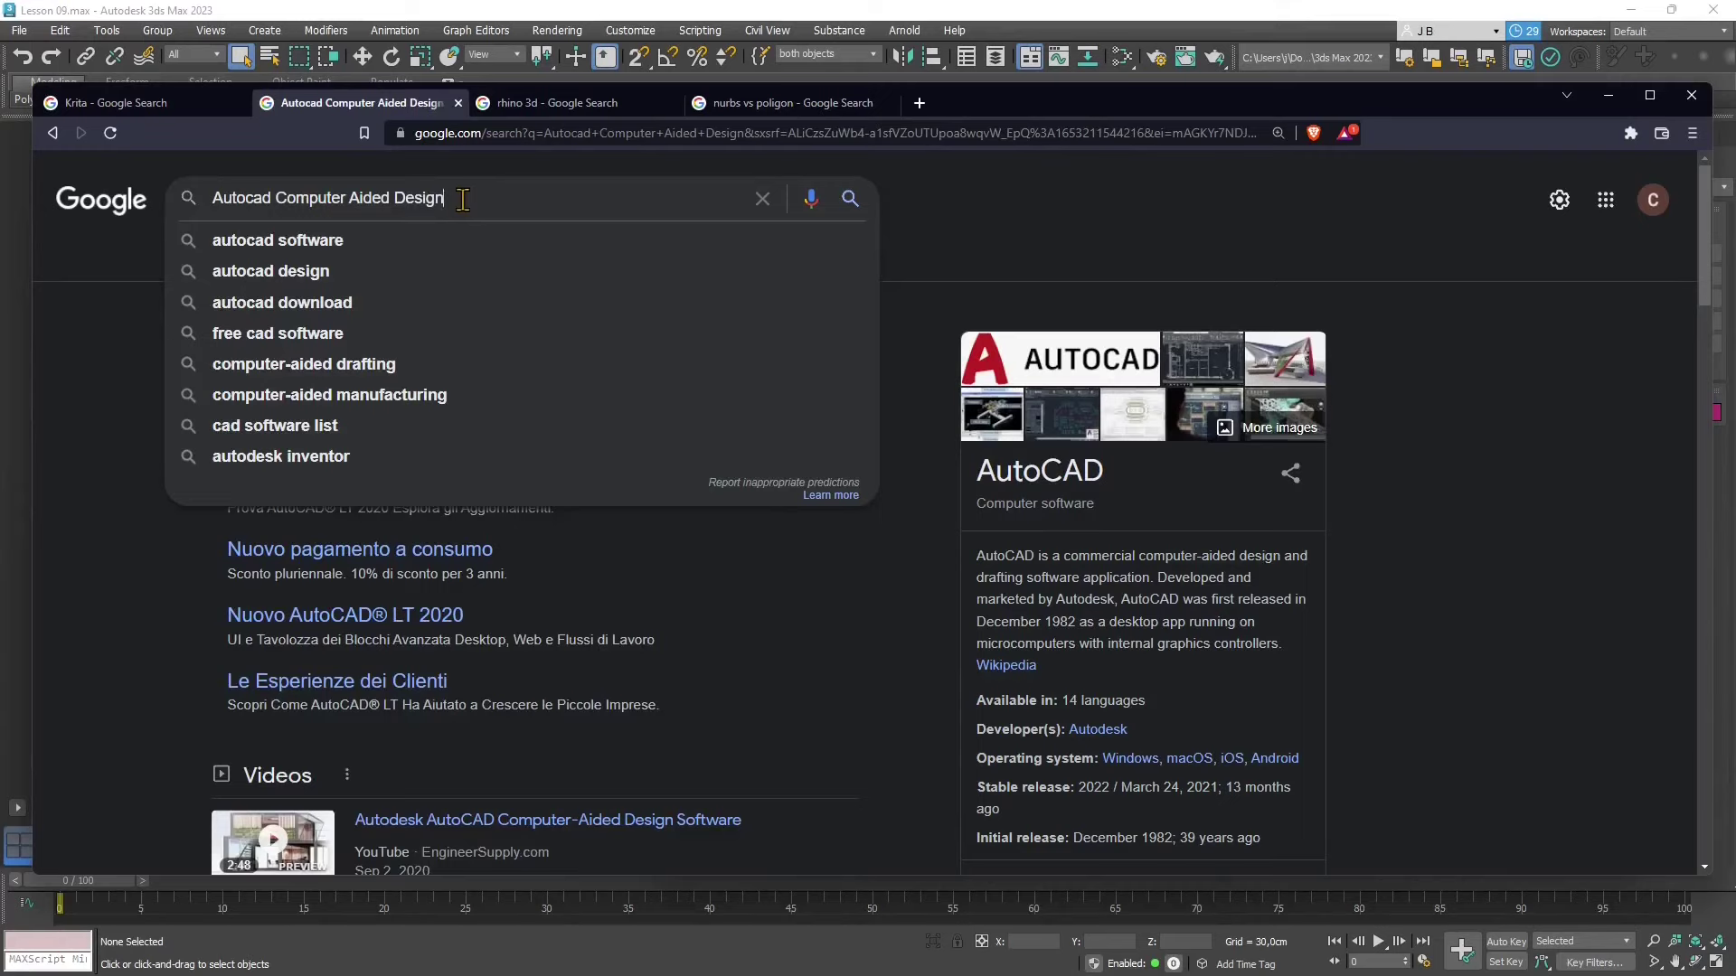
Step: Replace the Autocad query with a search for librecad and look over the results
{"action": "key", "text": "ctrl+a"}
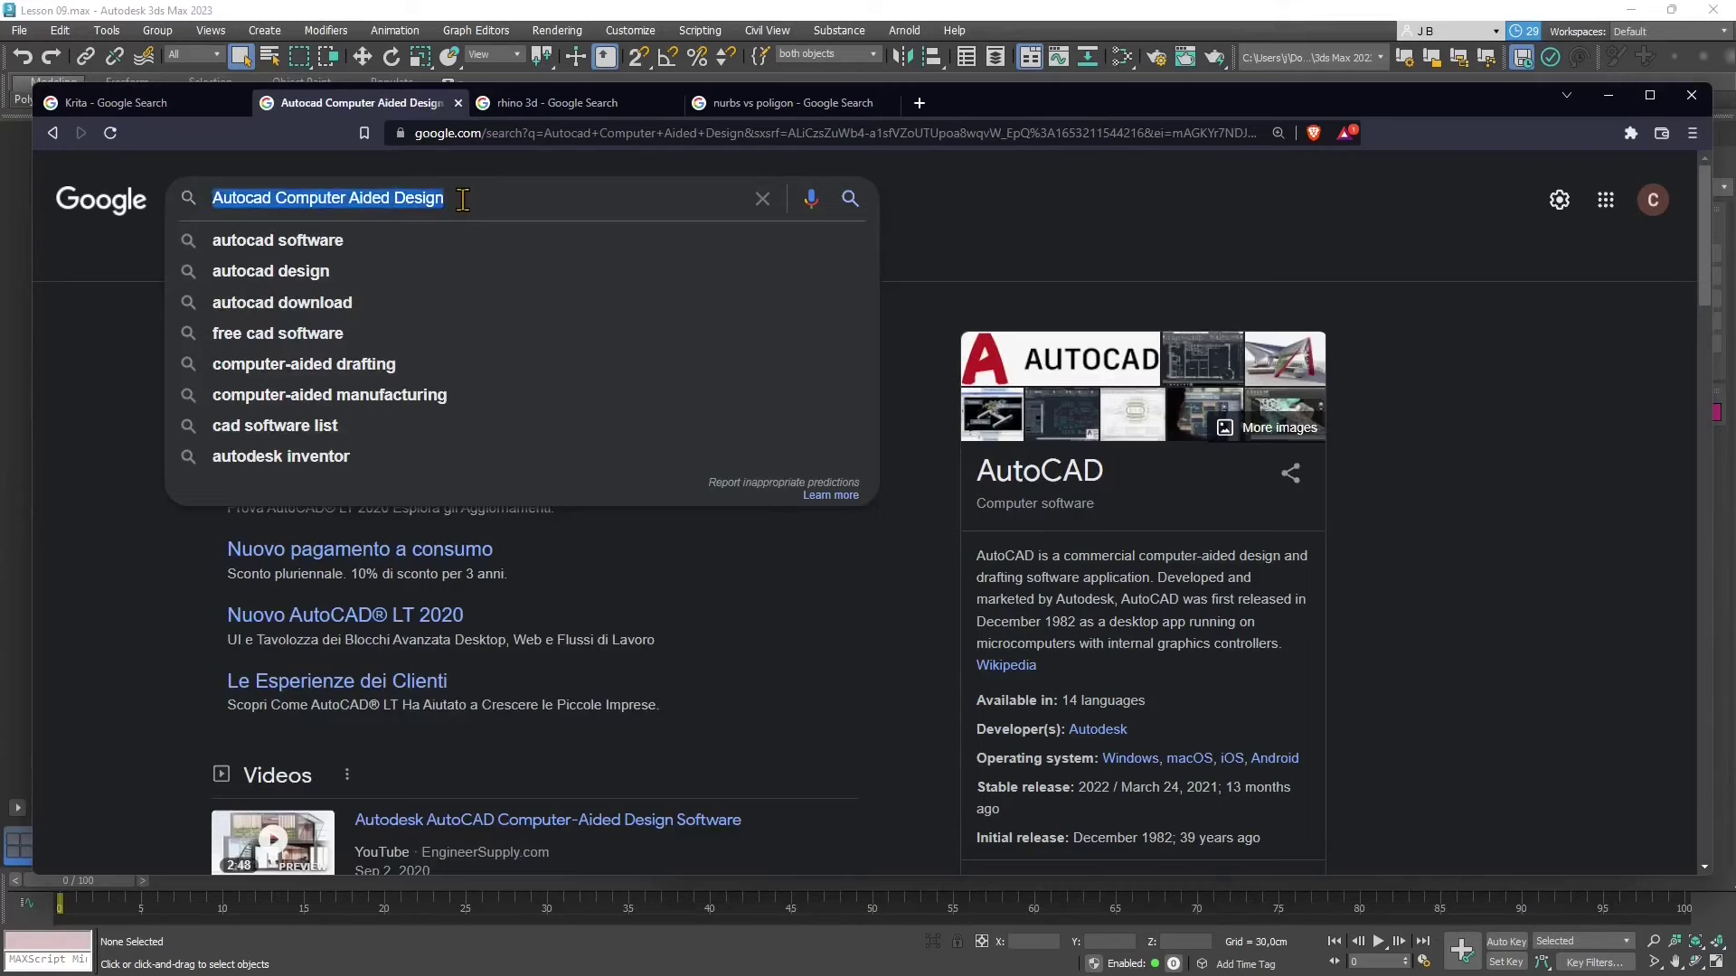
{"action": "key", "text": "BackSpace"}
{"action": "type", "text": "librecad"}
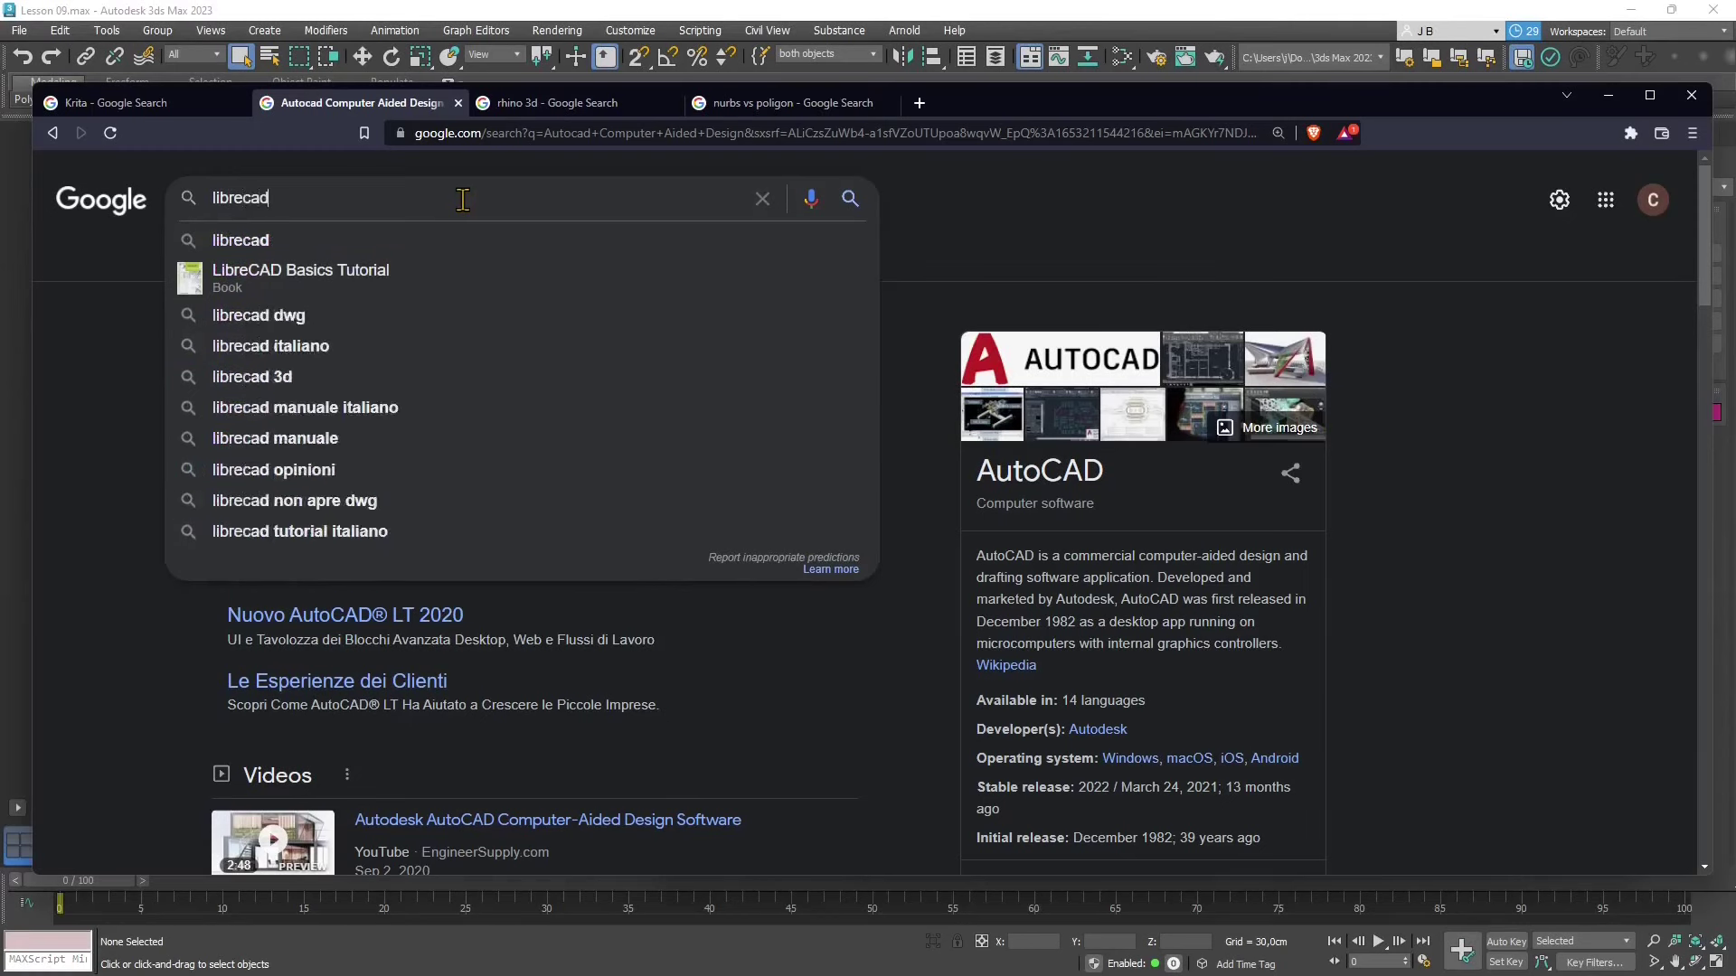
{"action": "key", "text": "Return"}
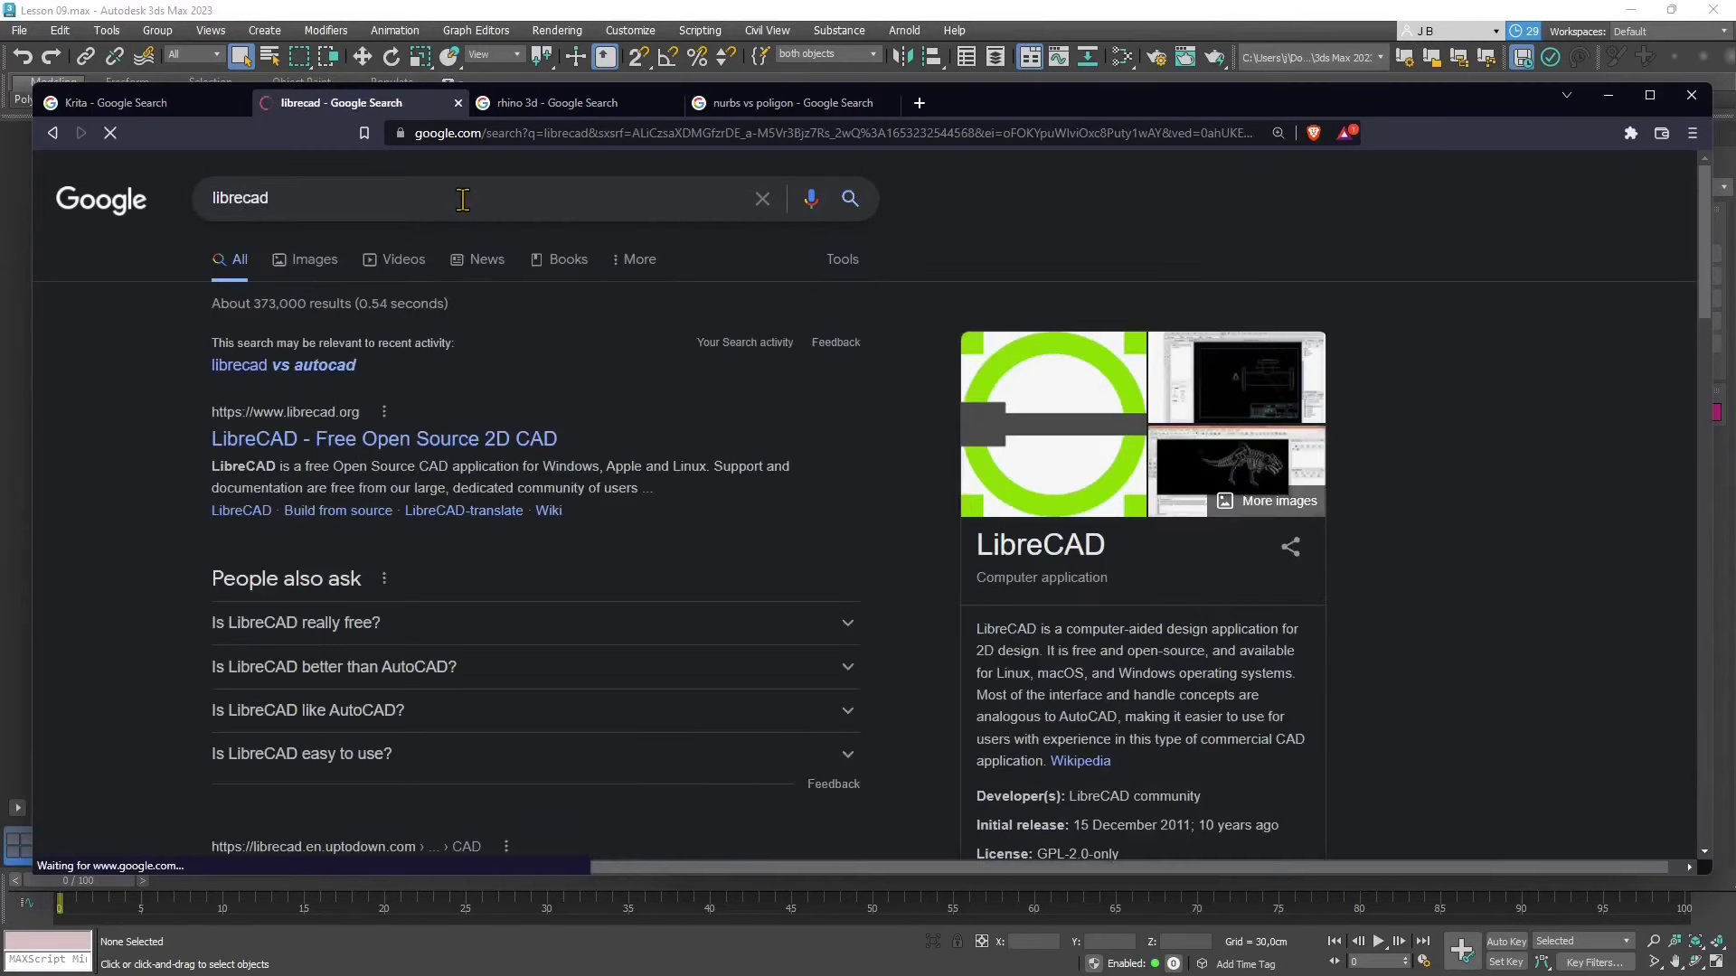
{"action": "scroll", "coordinate": [768, 456], "scroll_direction": "down", "scroll_amount": 2}
{"action": "scroll", "coordinate": [313, 312], "scroll_direction": "up", "scroll_amount": 2}
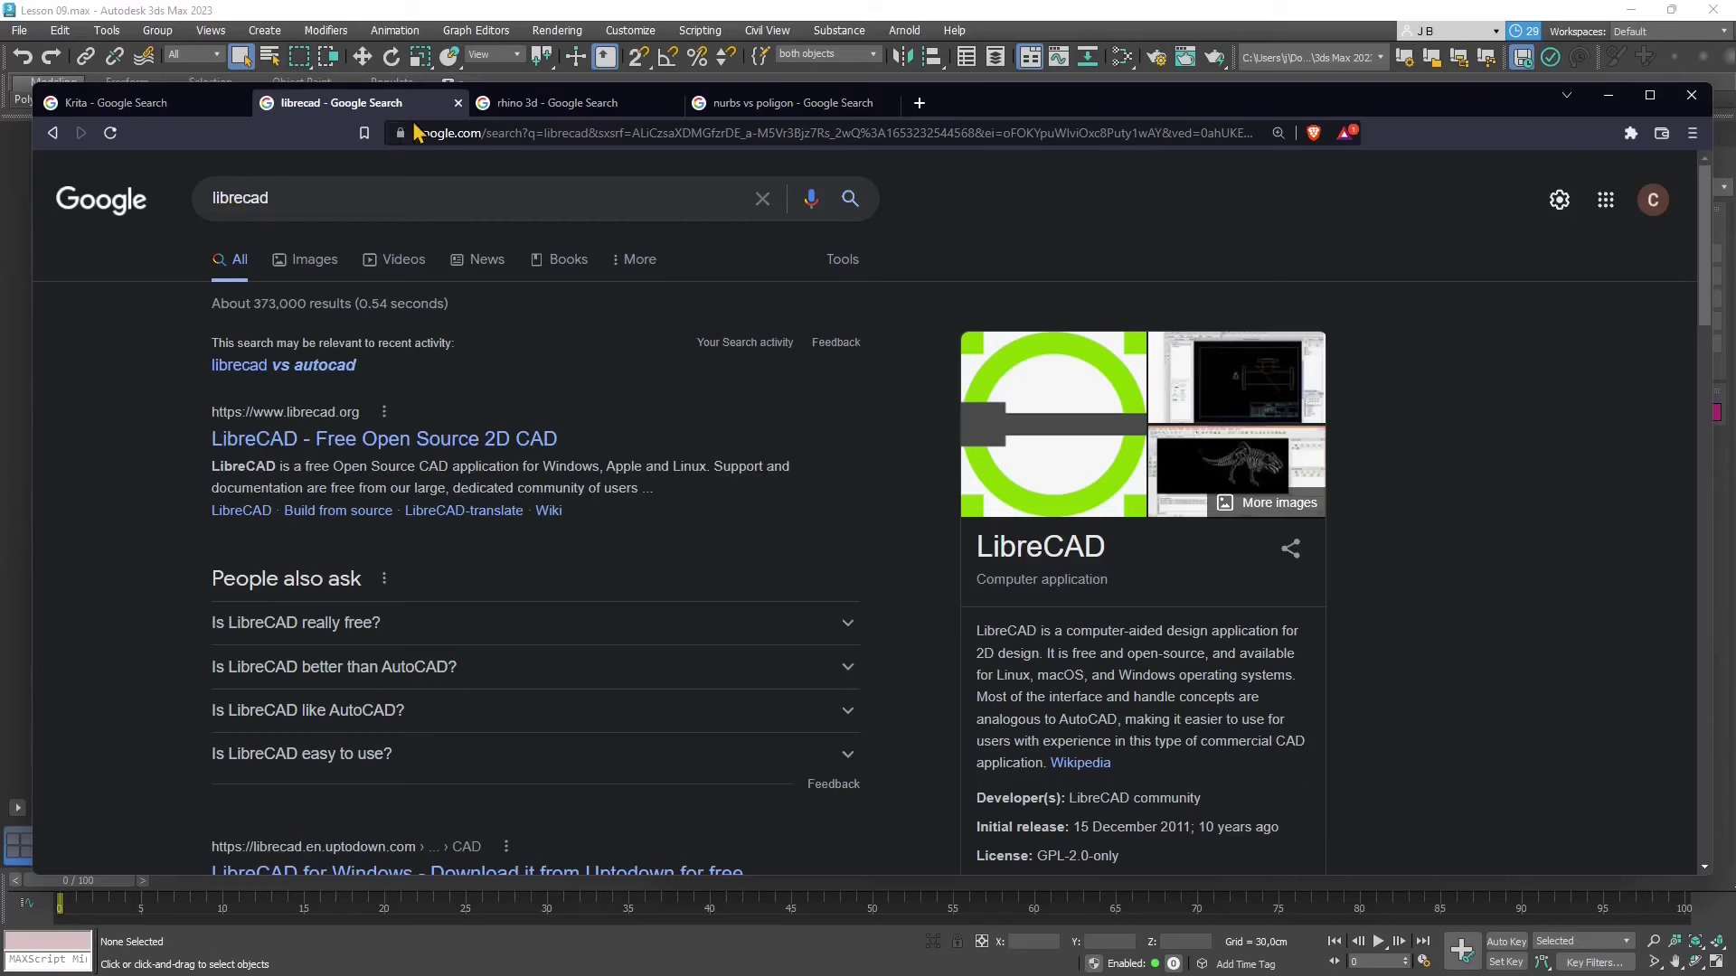
Step: Switch to the rhino 3d image results and browse the example models
{"action": "left_click", "coordinate": [529, 106]}
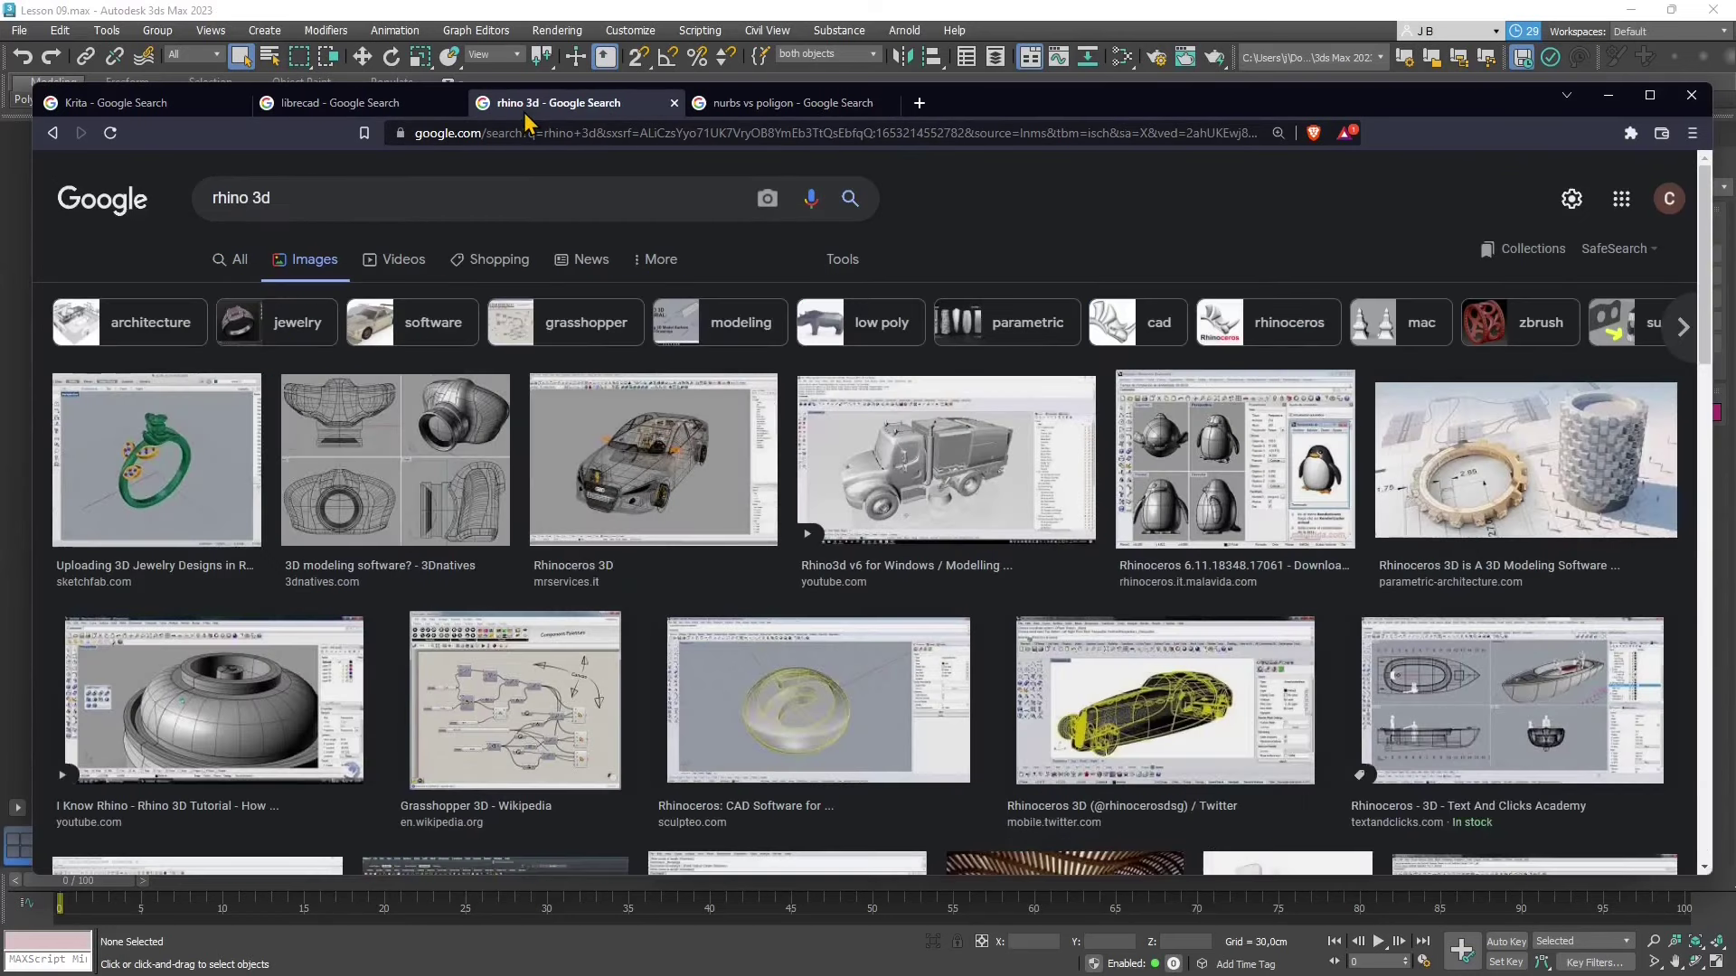
{"action": "scroll", "coordinate": [693, 523], "scroll_direction": "down", "scroll_amount": 4}
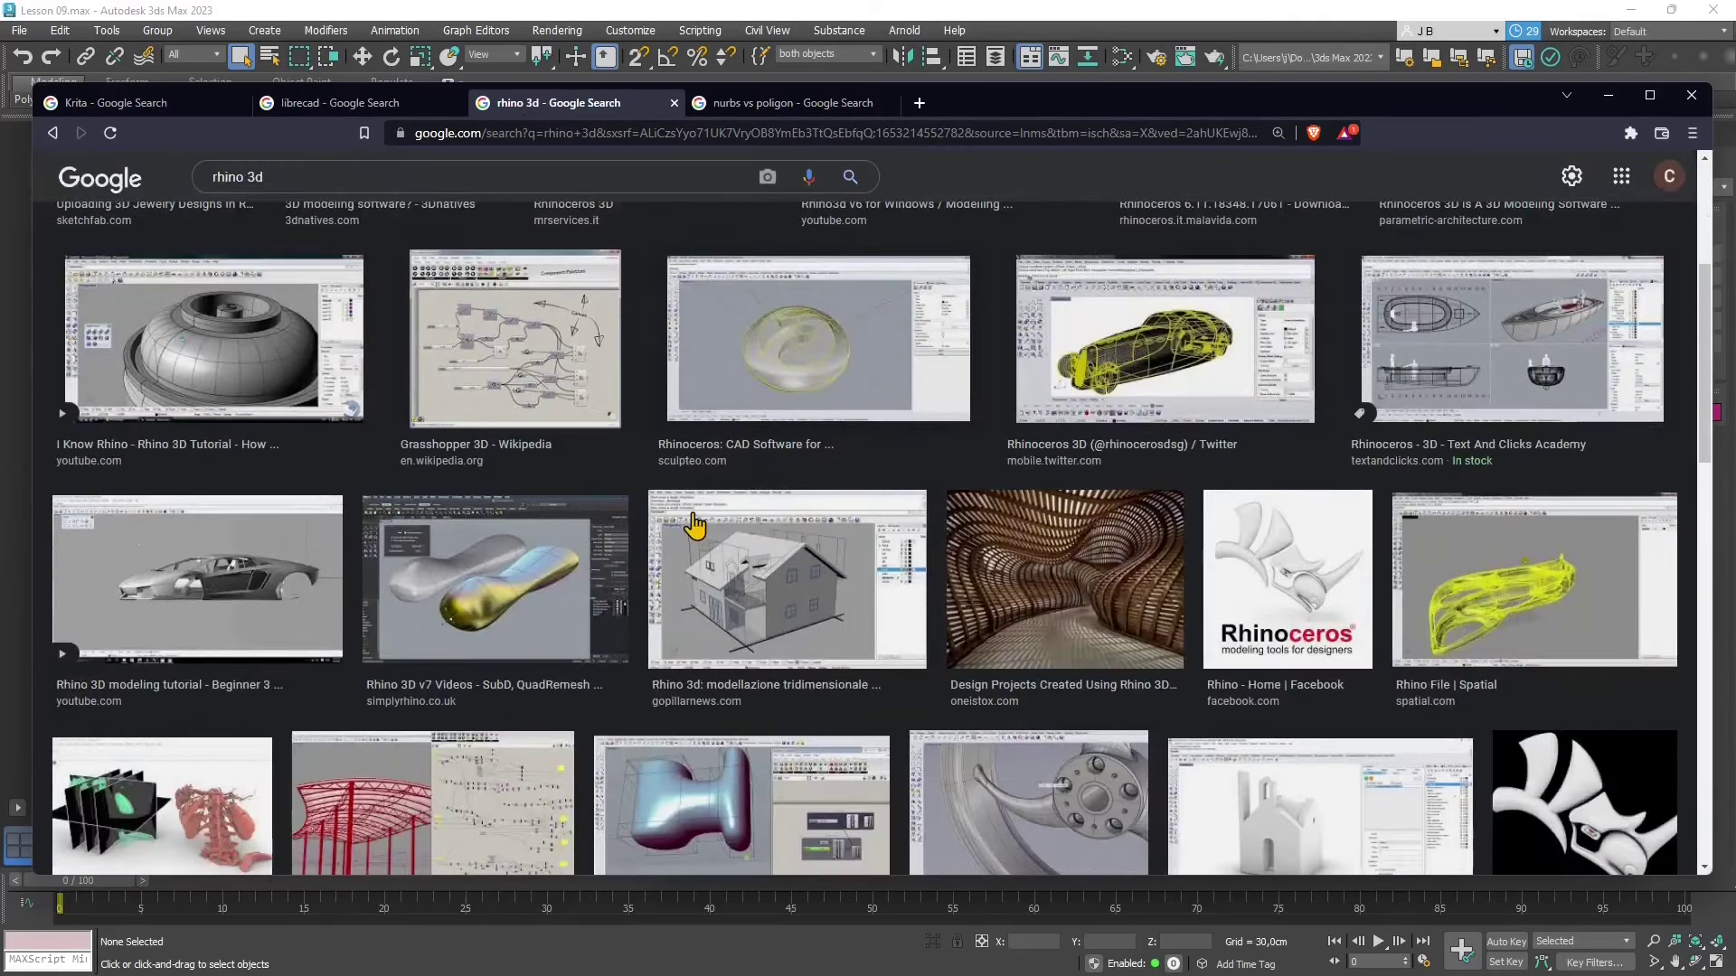
{"action": "scroll", "coordinate": [693, 523], "scroll_direction": "down", "scroll_amount": 4}
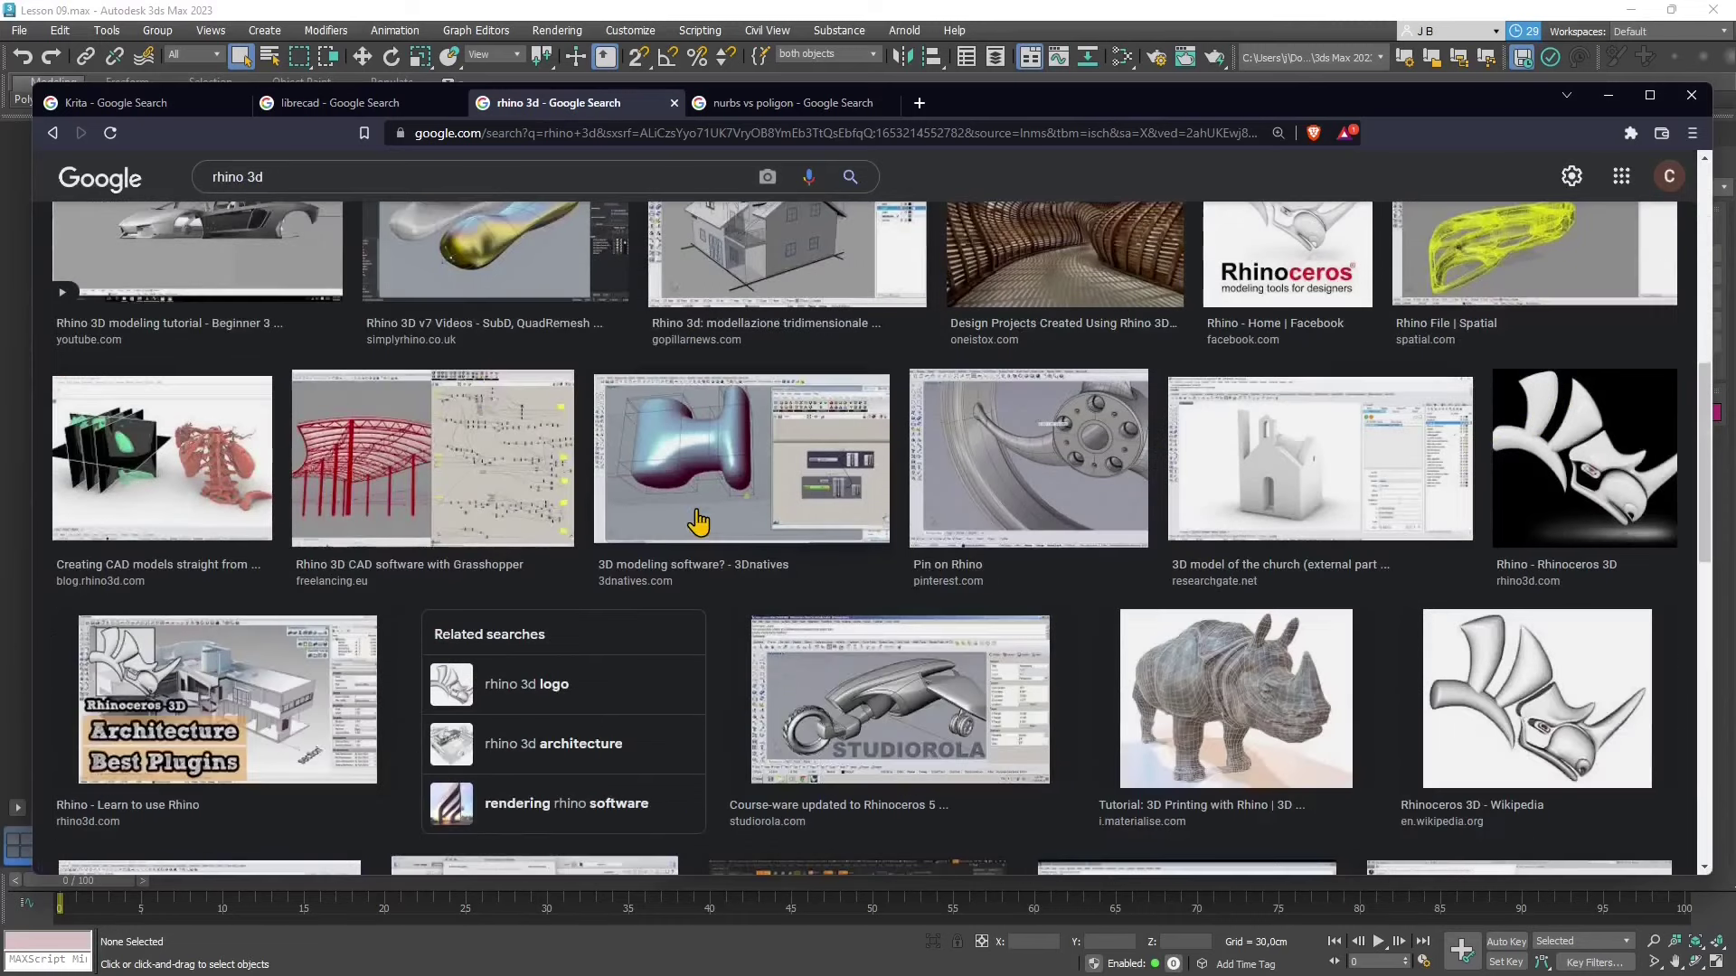
{"action": "scroll", "coordinate": [706, 507], "scroll_direction": "down", "scroll_amount": 3}
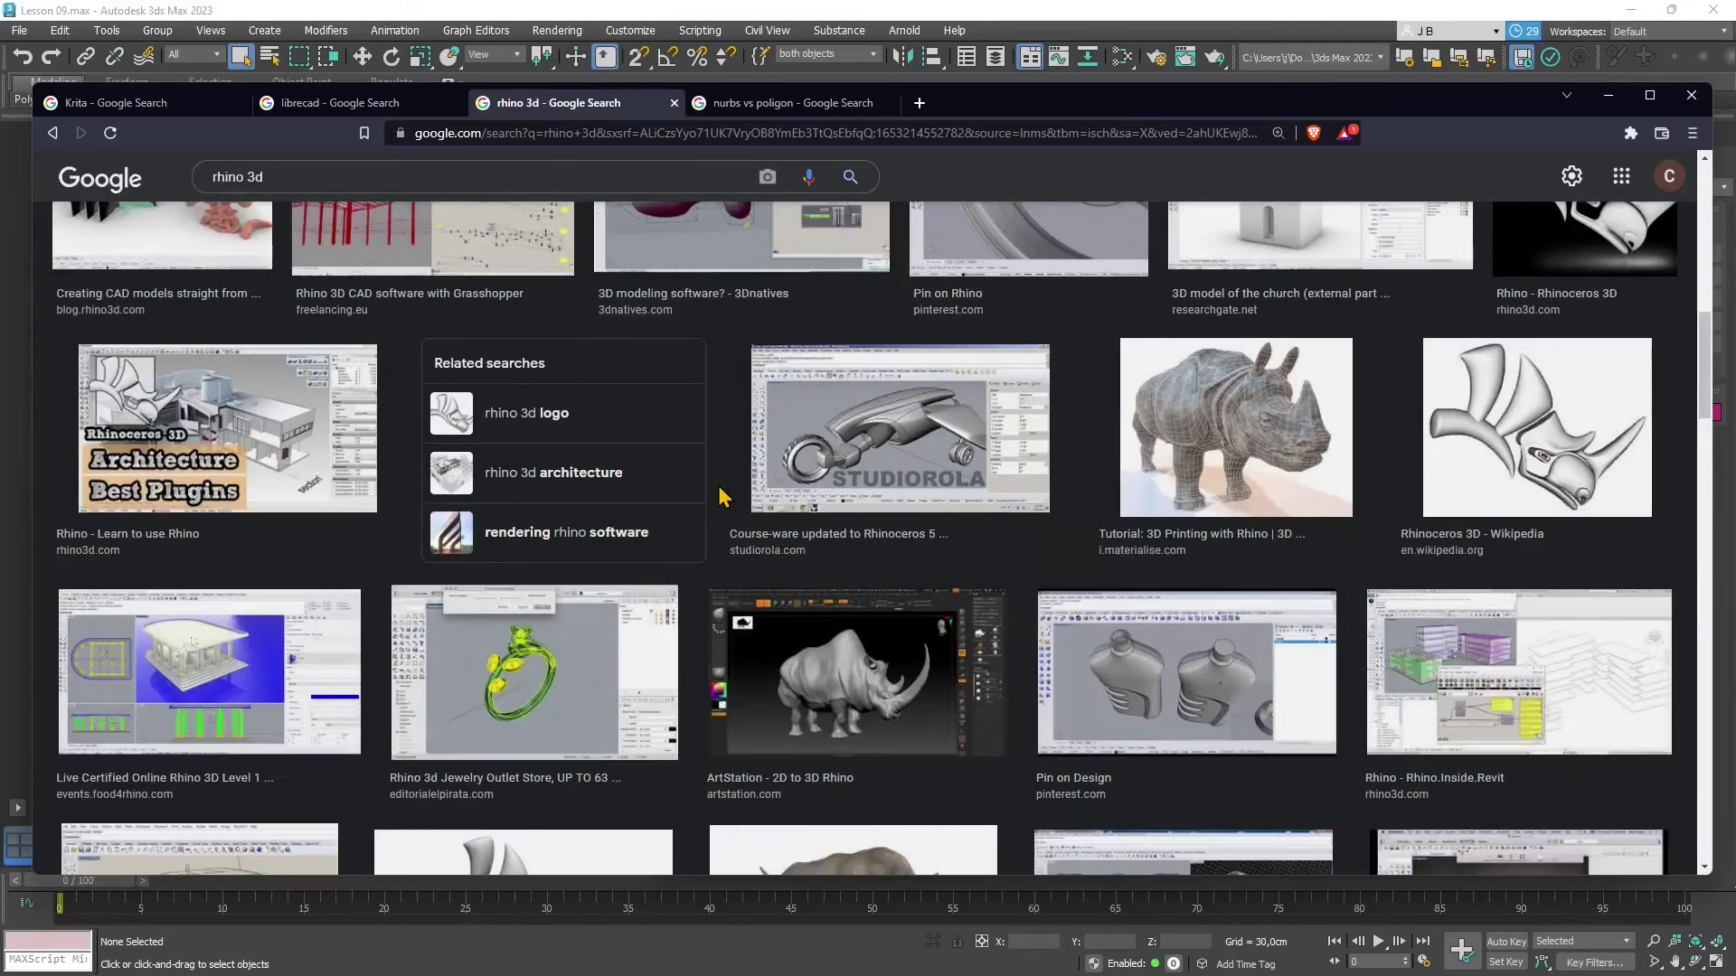
{"action": "scroll", "coordinate": [499, 615], "scroll_direction": "up", "scroll_amount": 5}
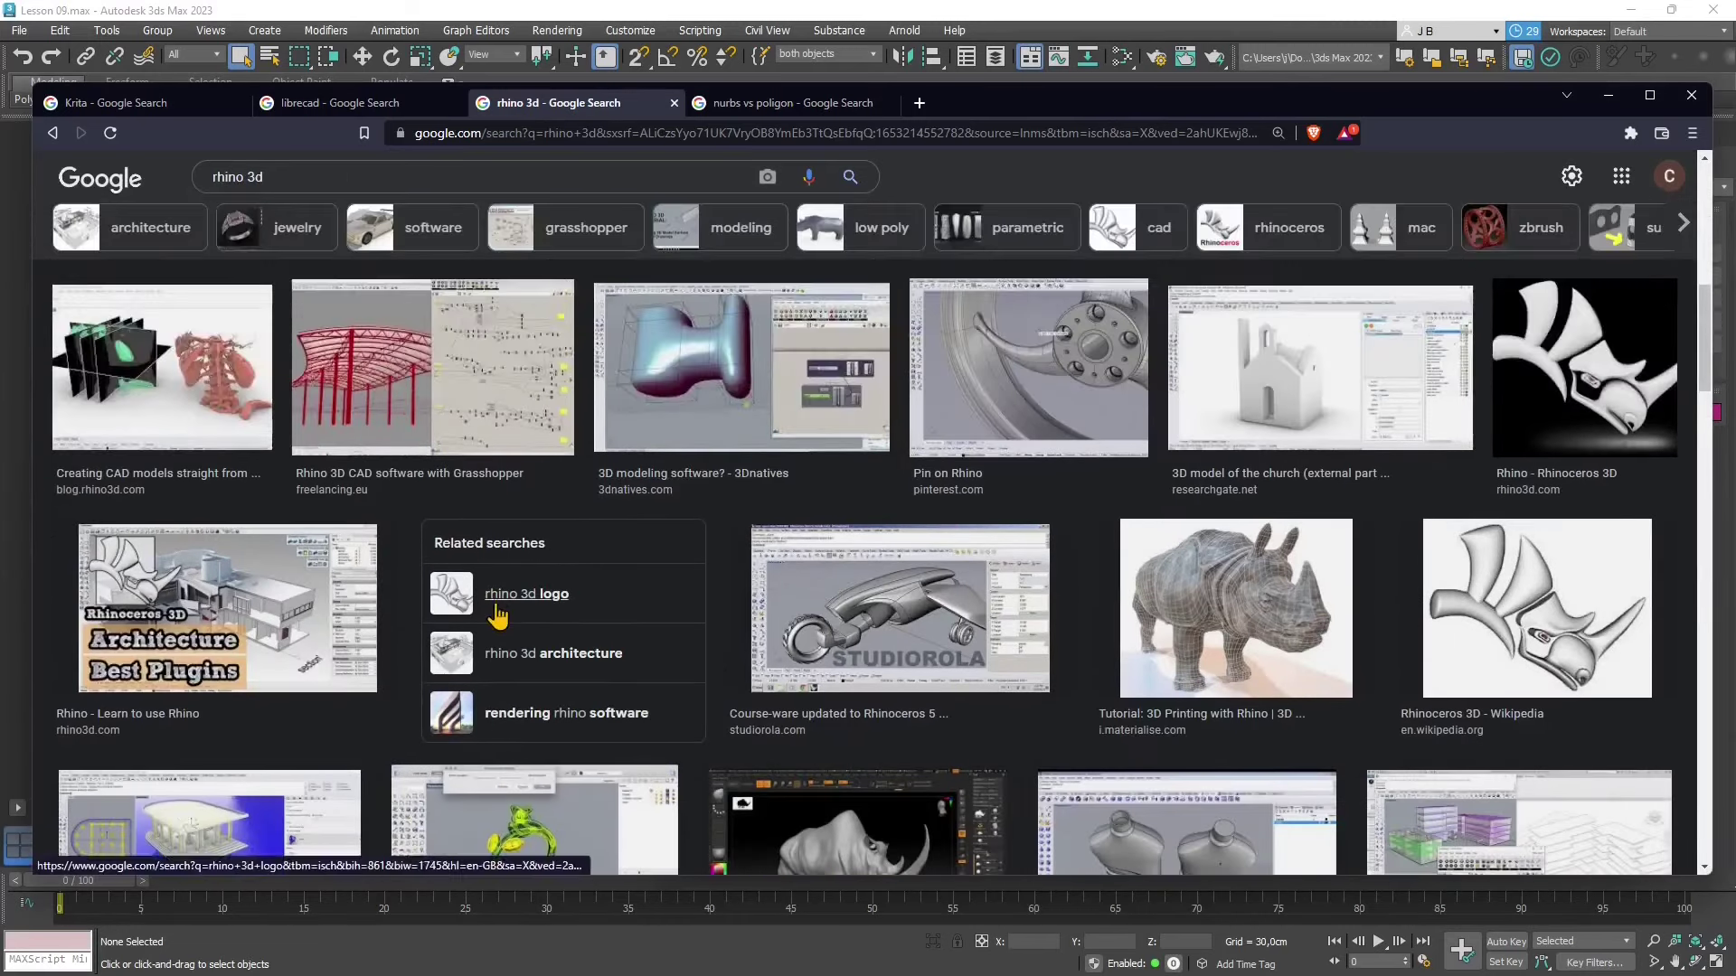
{"action": "scroll", "coordinate": [499, 615], "scroll_direction": "up", "scroll_amount": 4}
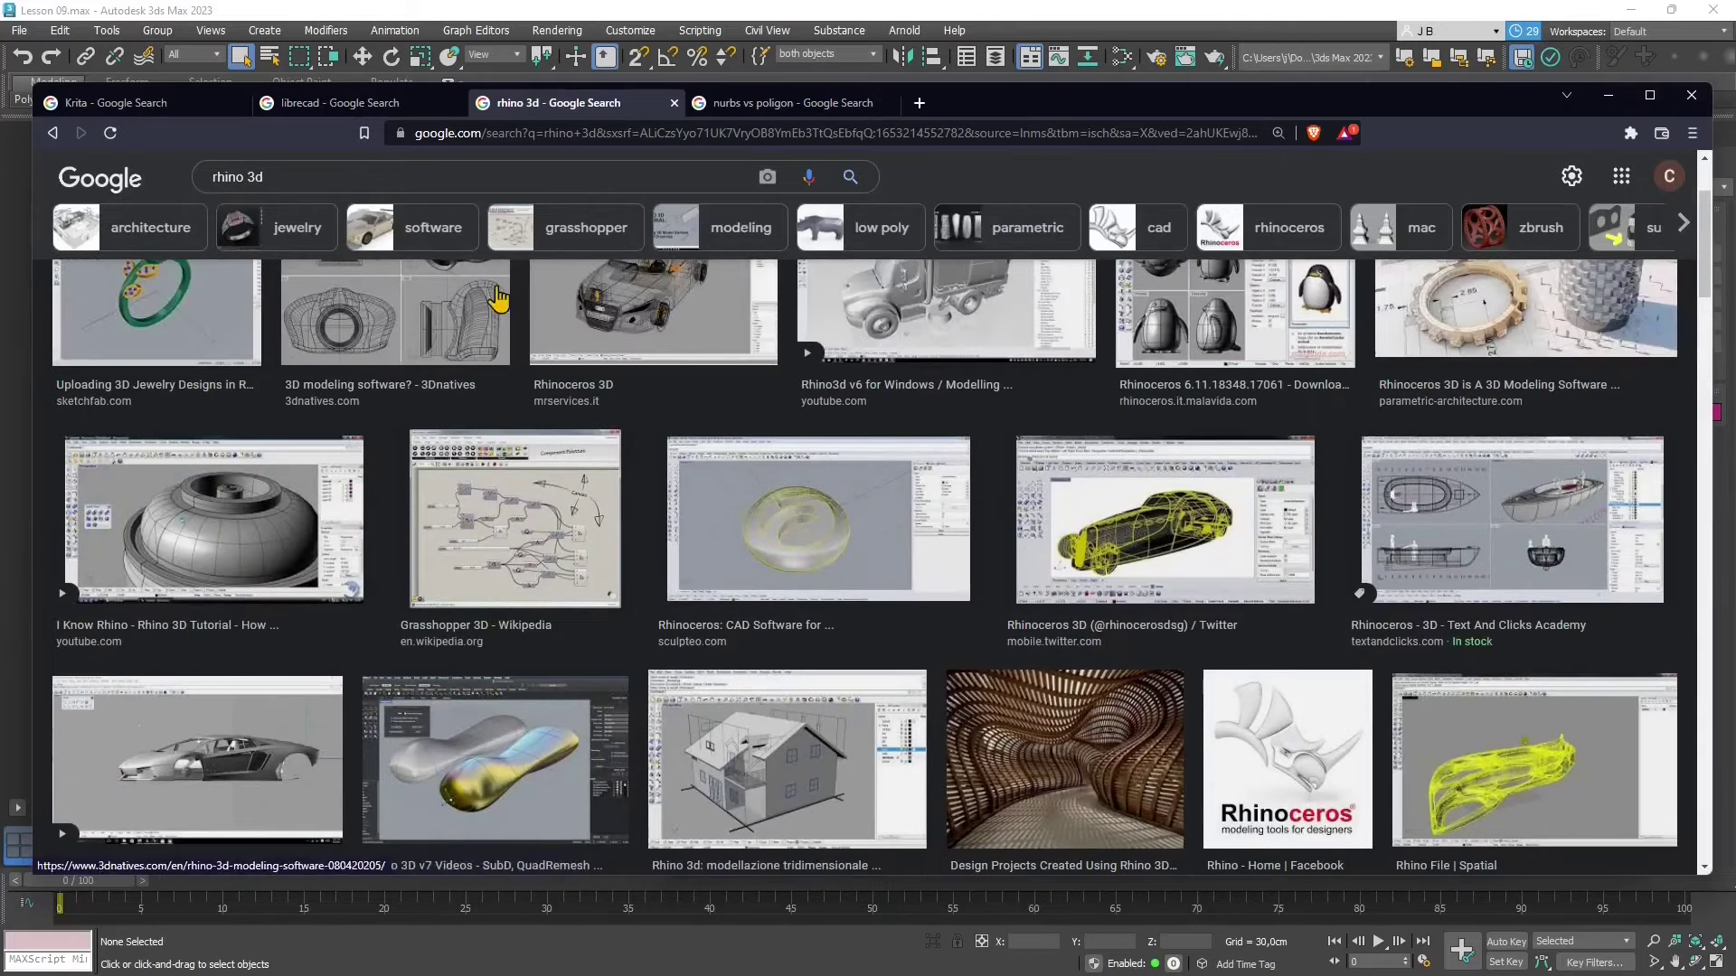
Step: Duplicate the rhino 3d image results page and search for sketchup in the copy
{"action": "right_click", "coordinate": [607, 109]}
{"action": "left_click", "coordinate": [649, 215]}
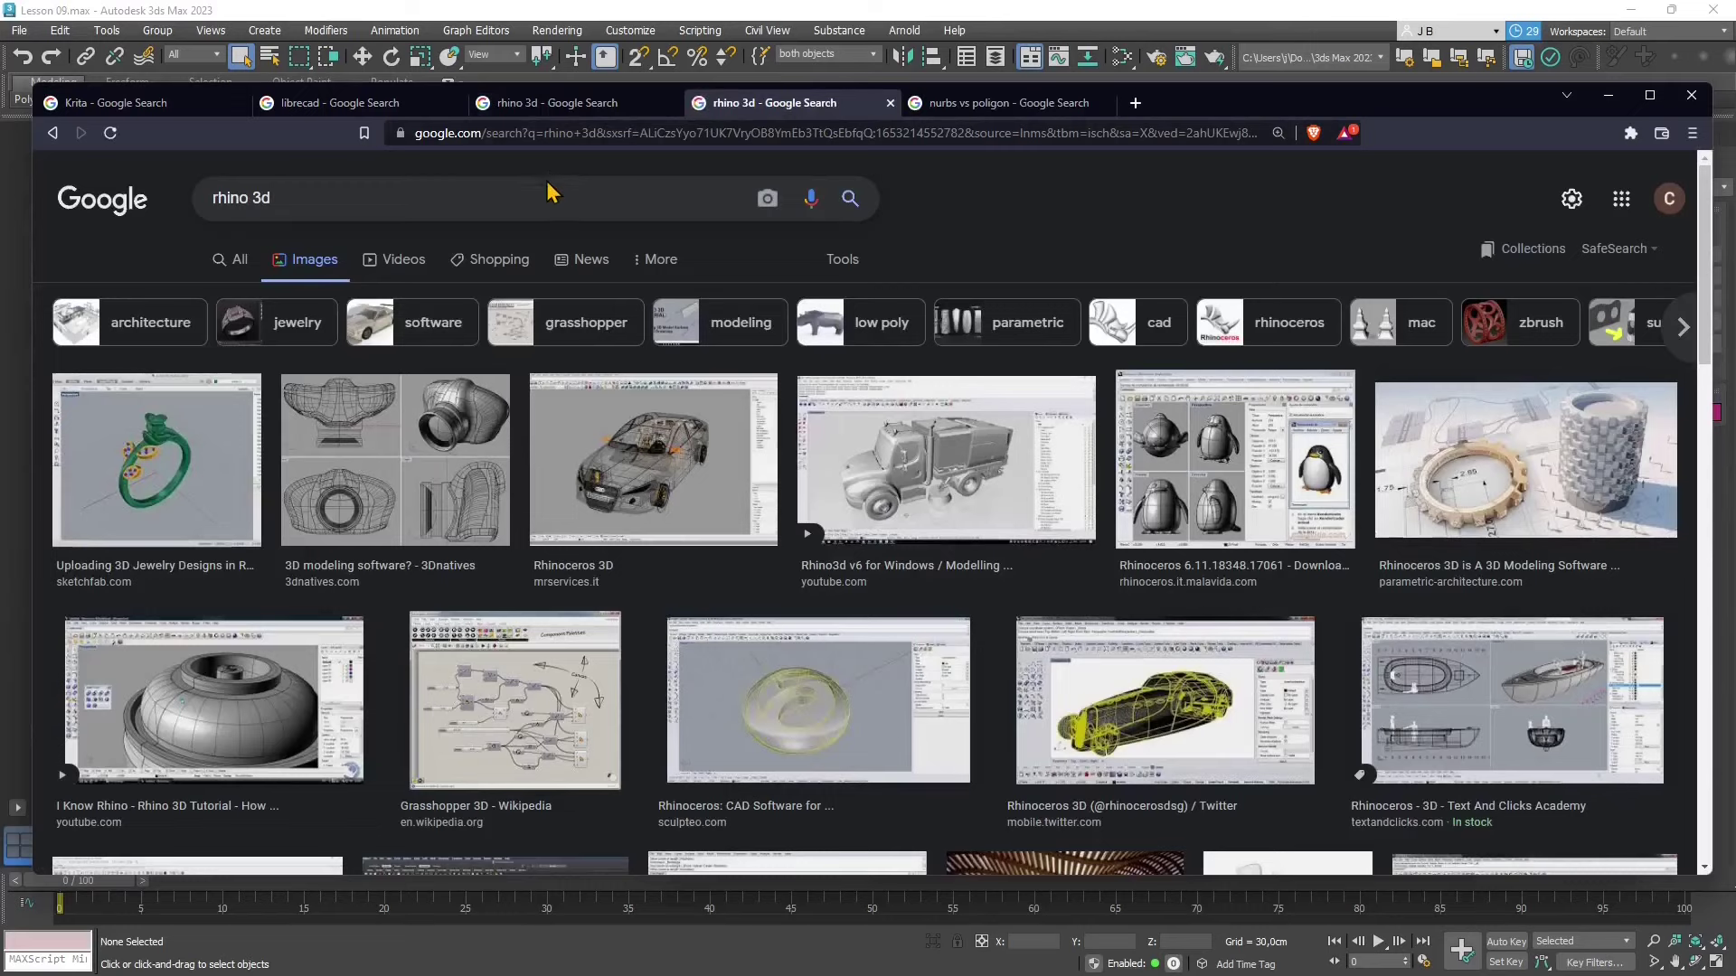
{"action": "left_click", "coordinate": [608, 196]}
{"action": "key", "text": "ctrl+a"}
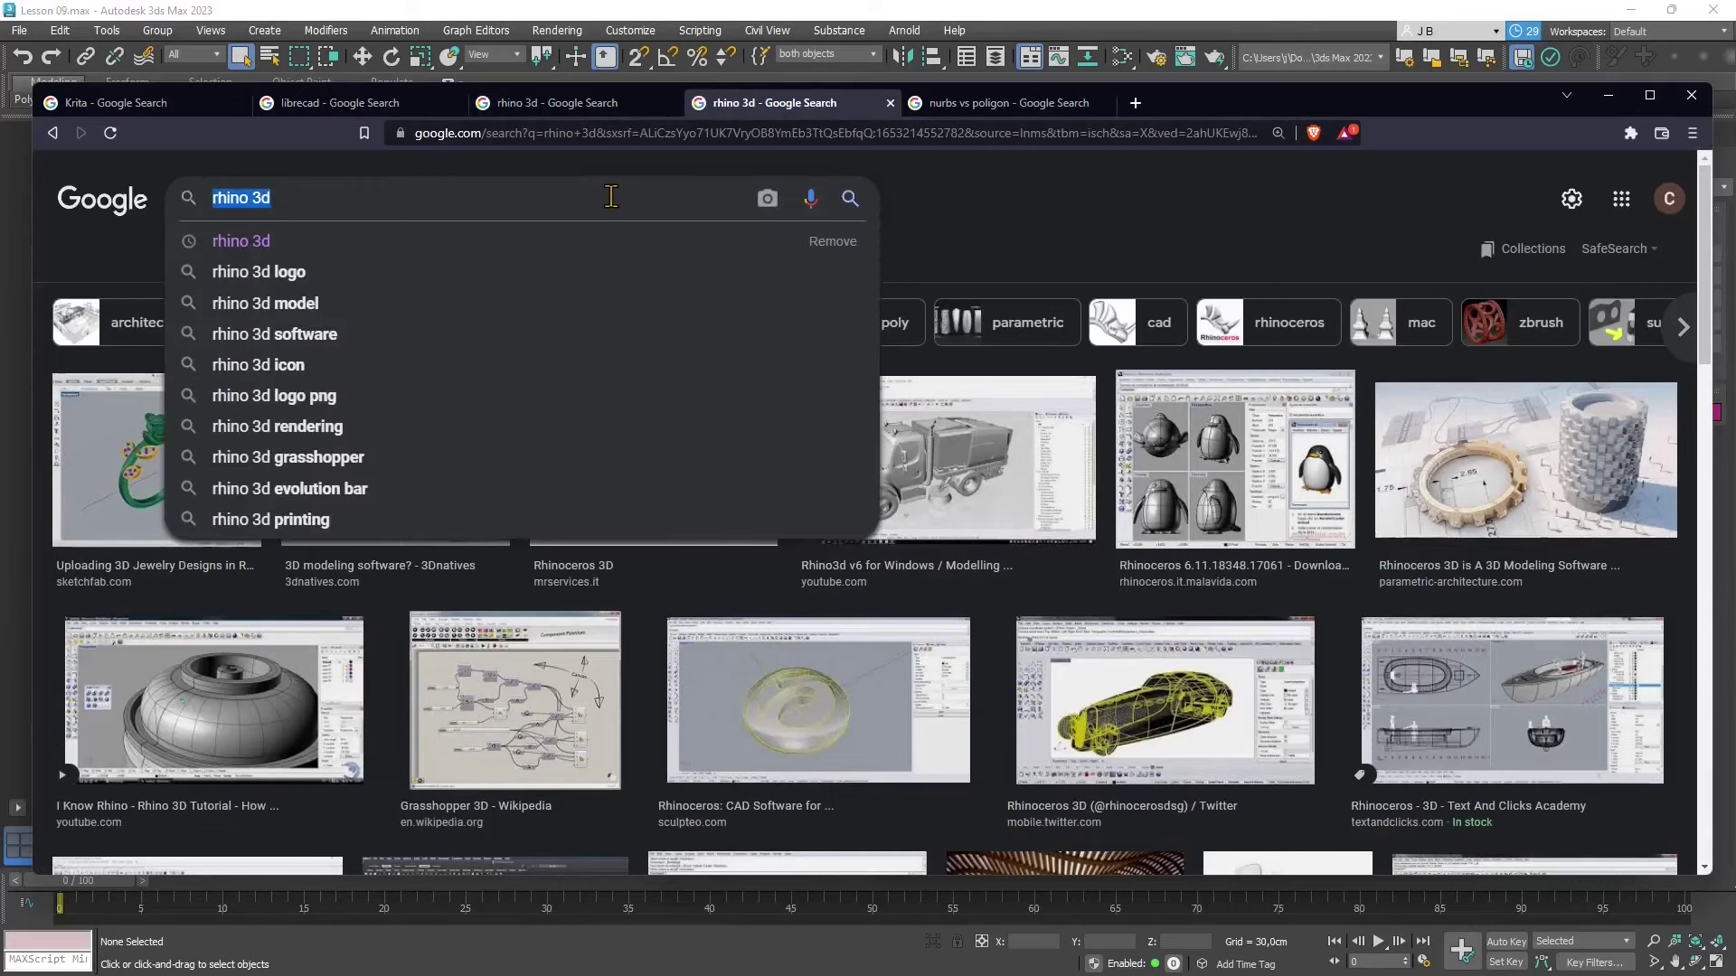
{"action": "type", "text": "sketchp"}
{"action": "key", "text": "BackSpace"}
{"action": "type", "text": "u"}
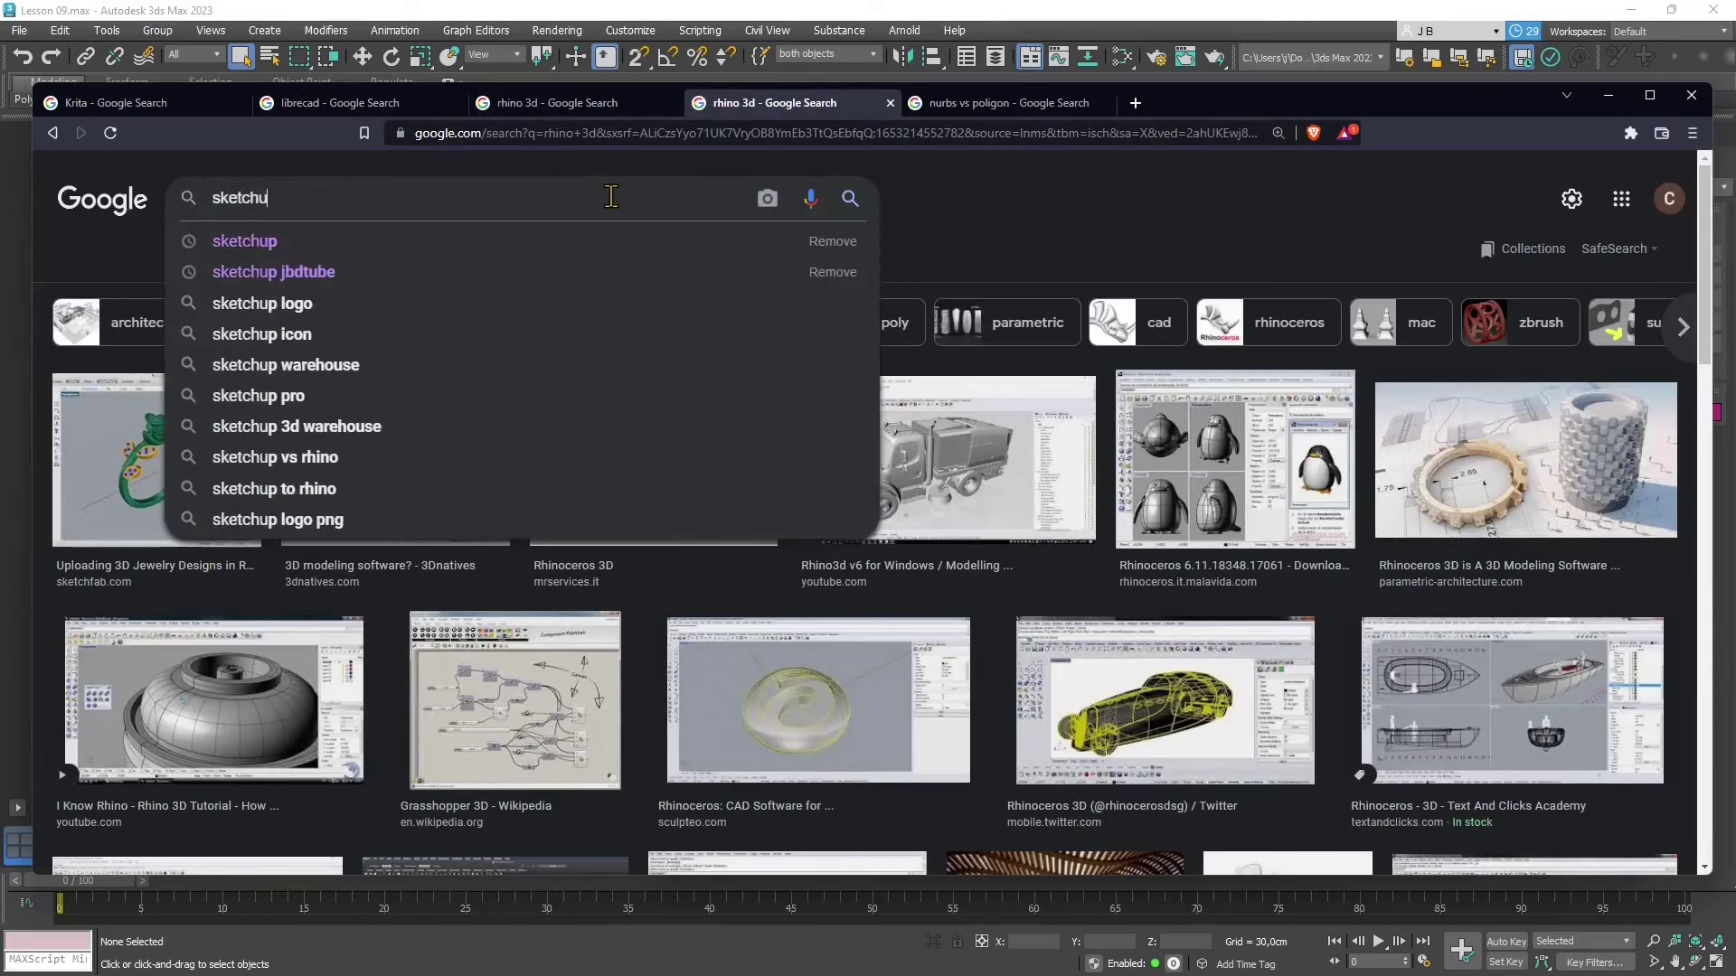
{"action": "type", "text": "p"}
{"action": "key", "text": "Return"}
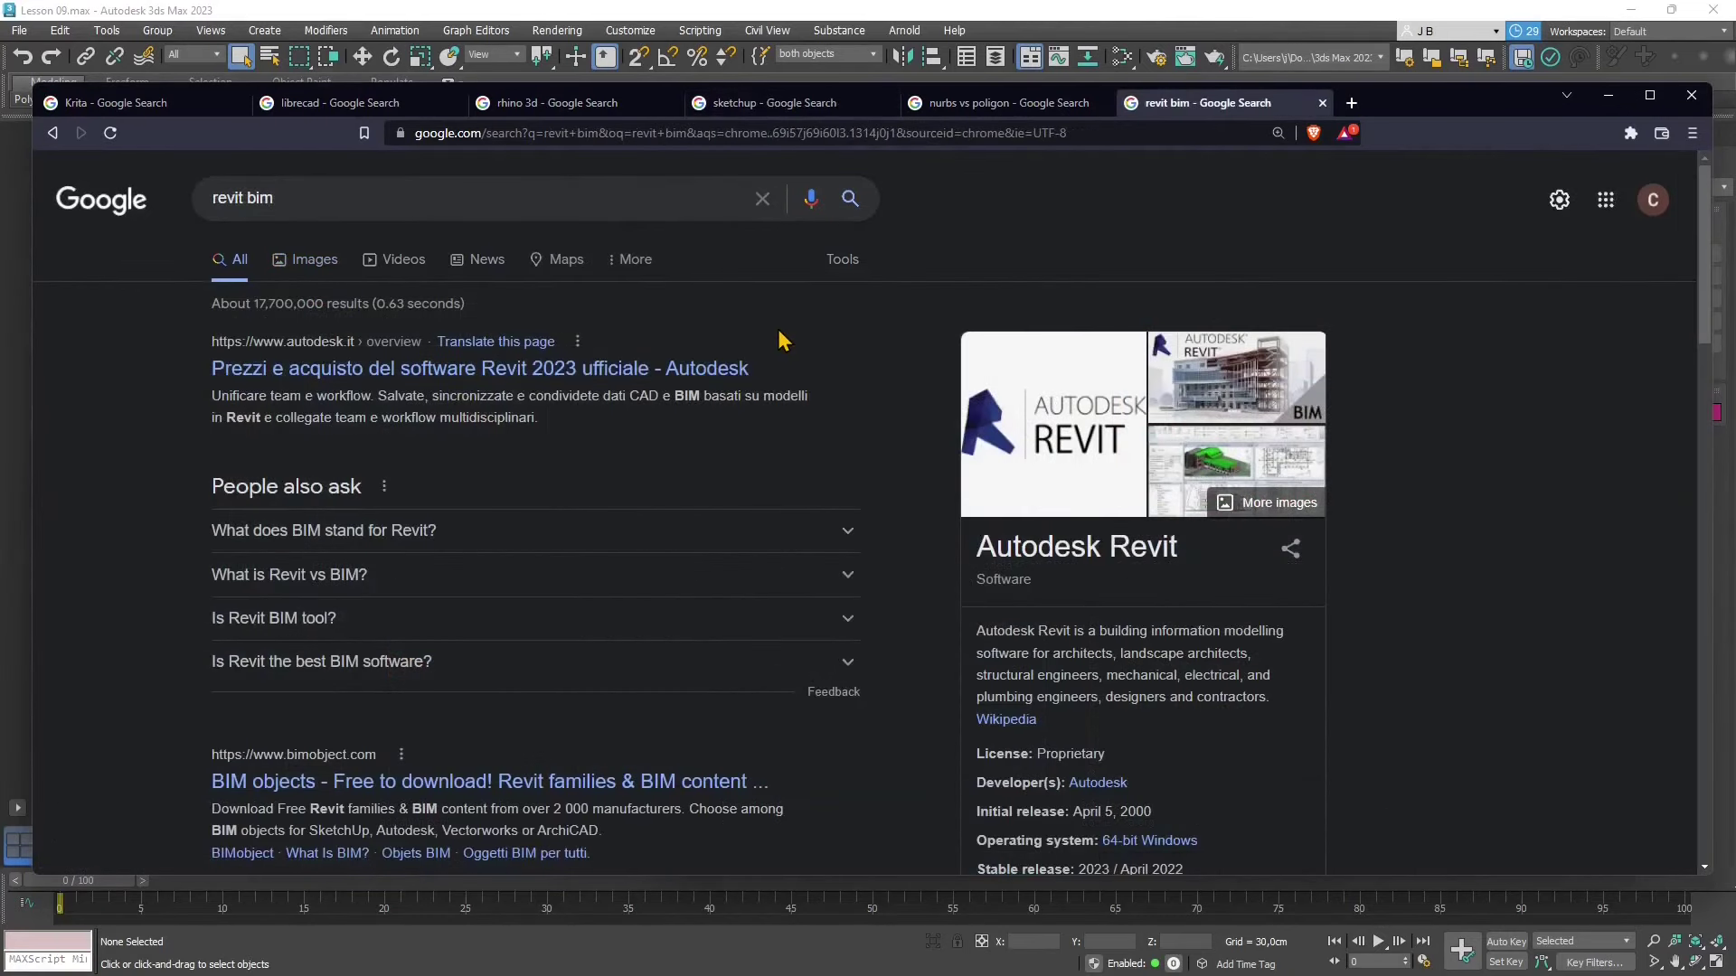
Step: Pin the revit bim search page in the browser
{"action": "right_click", "coordinate": [1281, 108]}
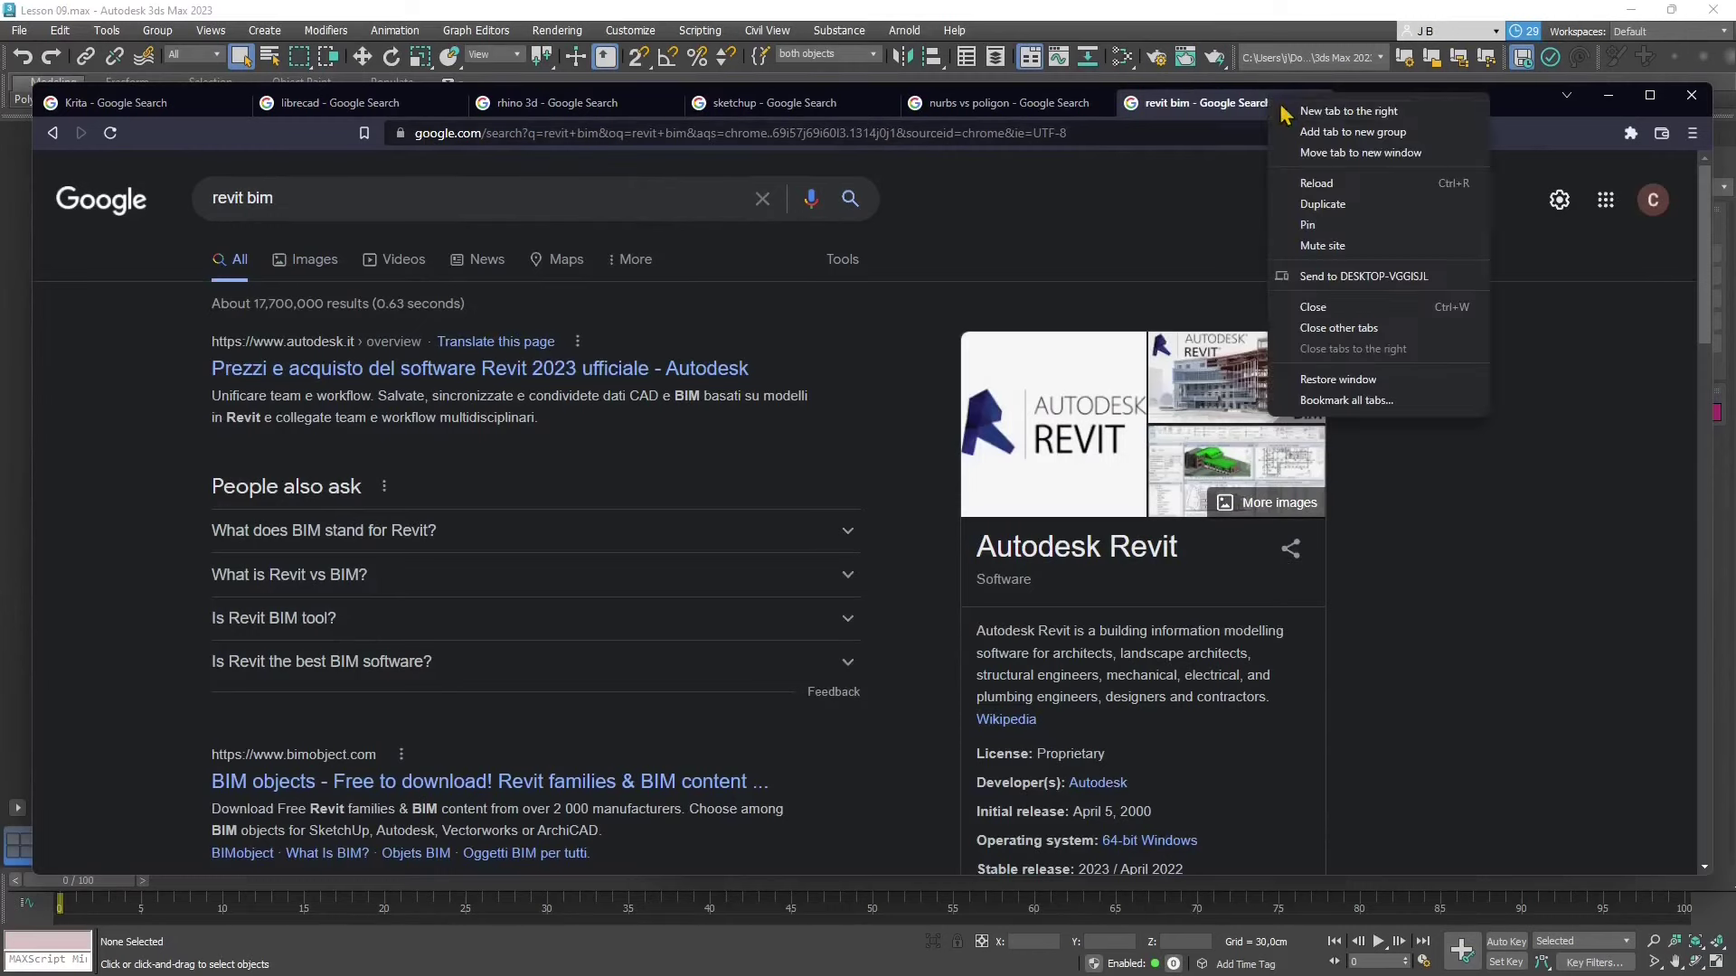
{"action": "left_click", "coordinate": [1336, 224]}
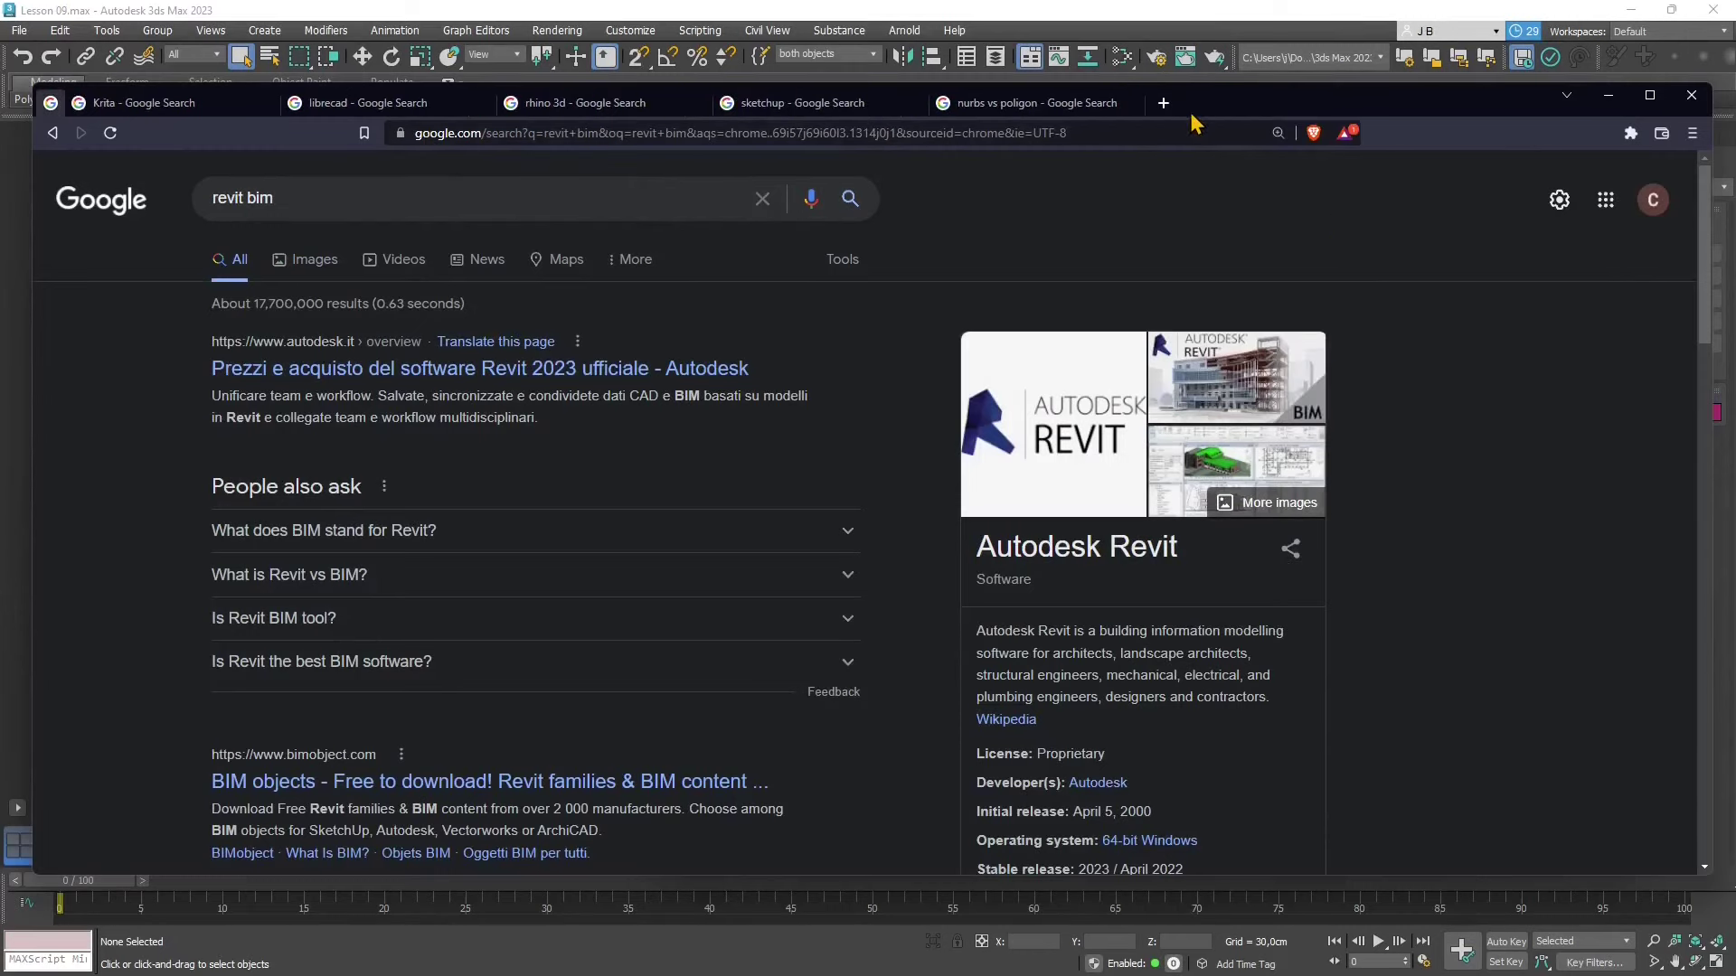
{"action": "right_click", "coordinate": [1094, 108]}
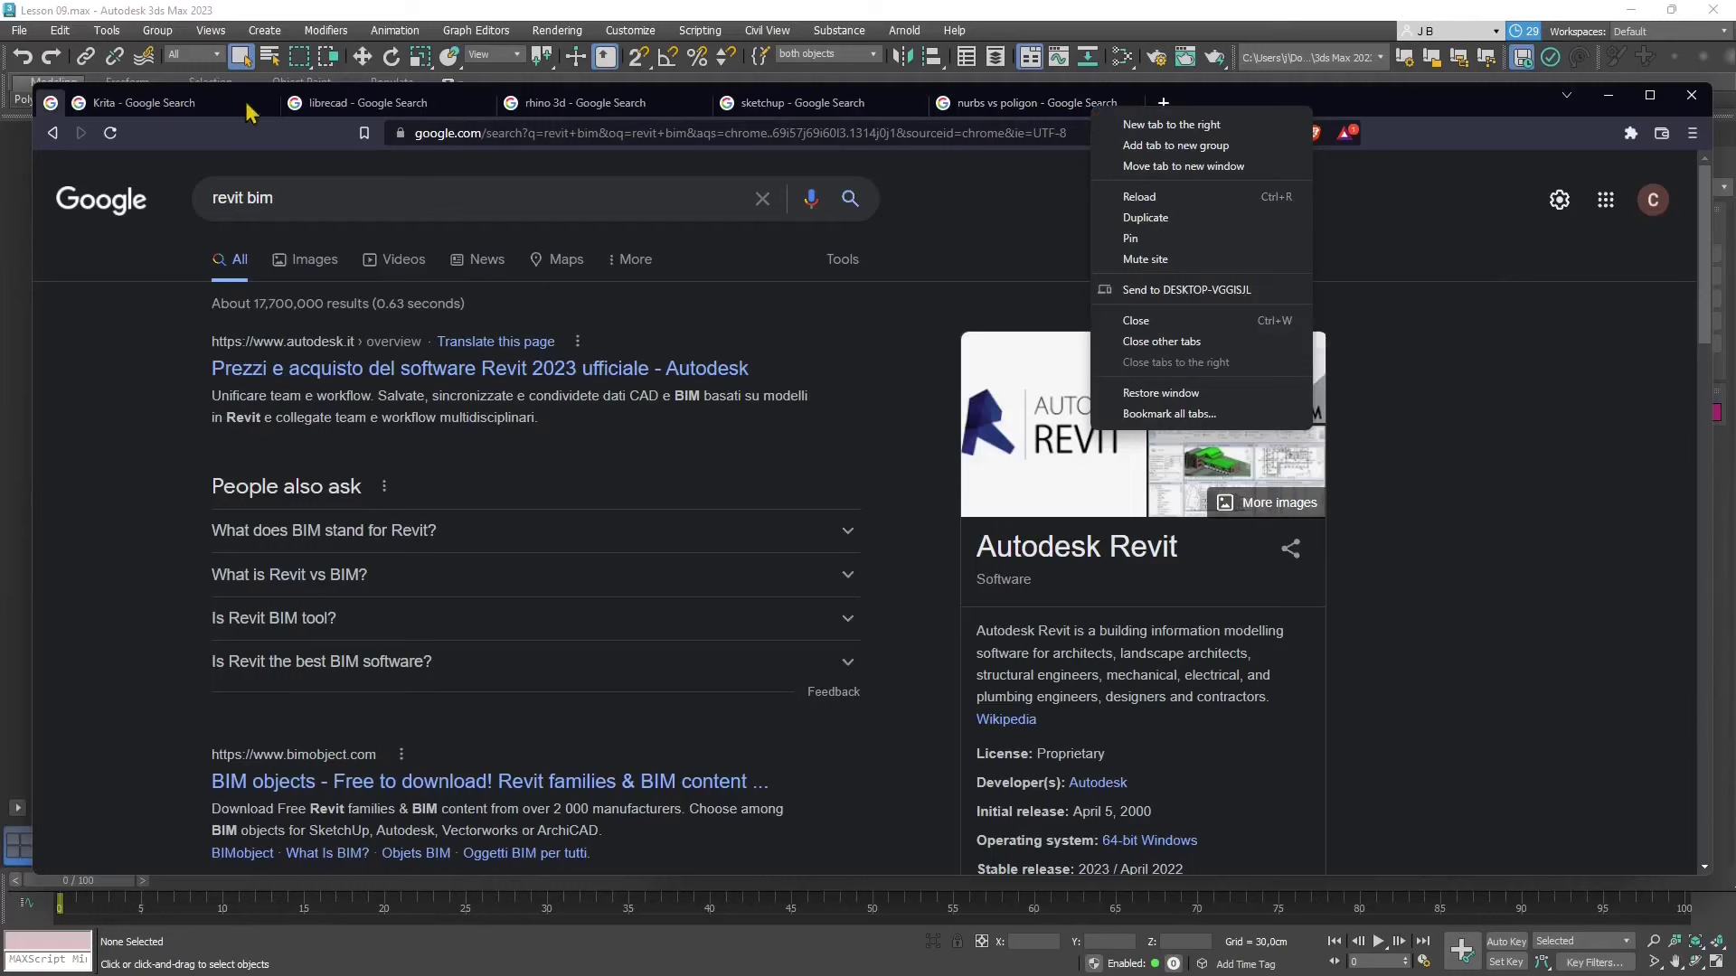
Step: Append FBX DWG to the revit bim query and highlight each format name without running the search
{"action": "left_click", "coordinate": [298, 201]}
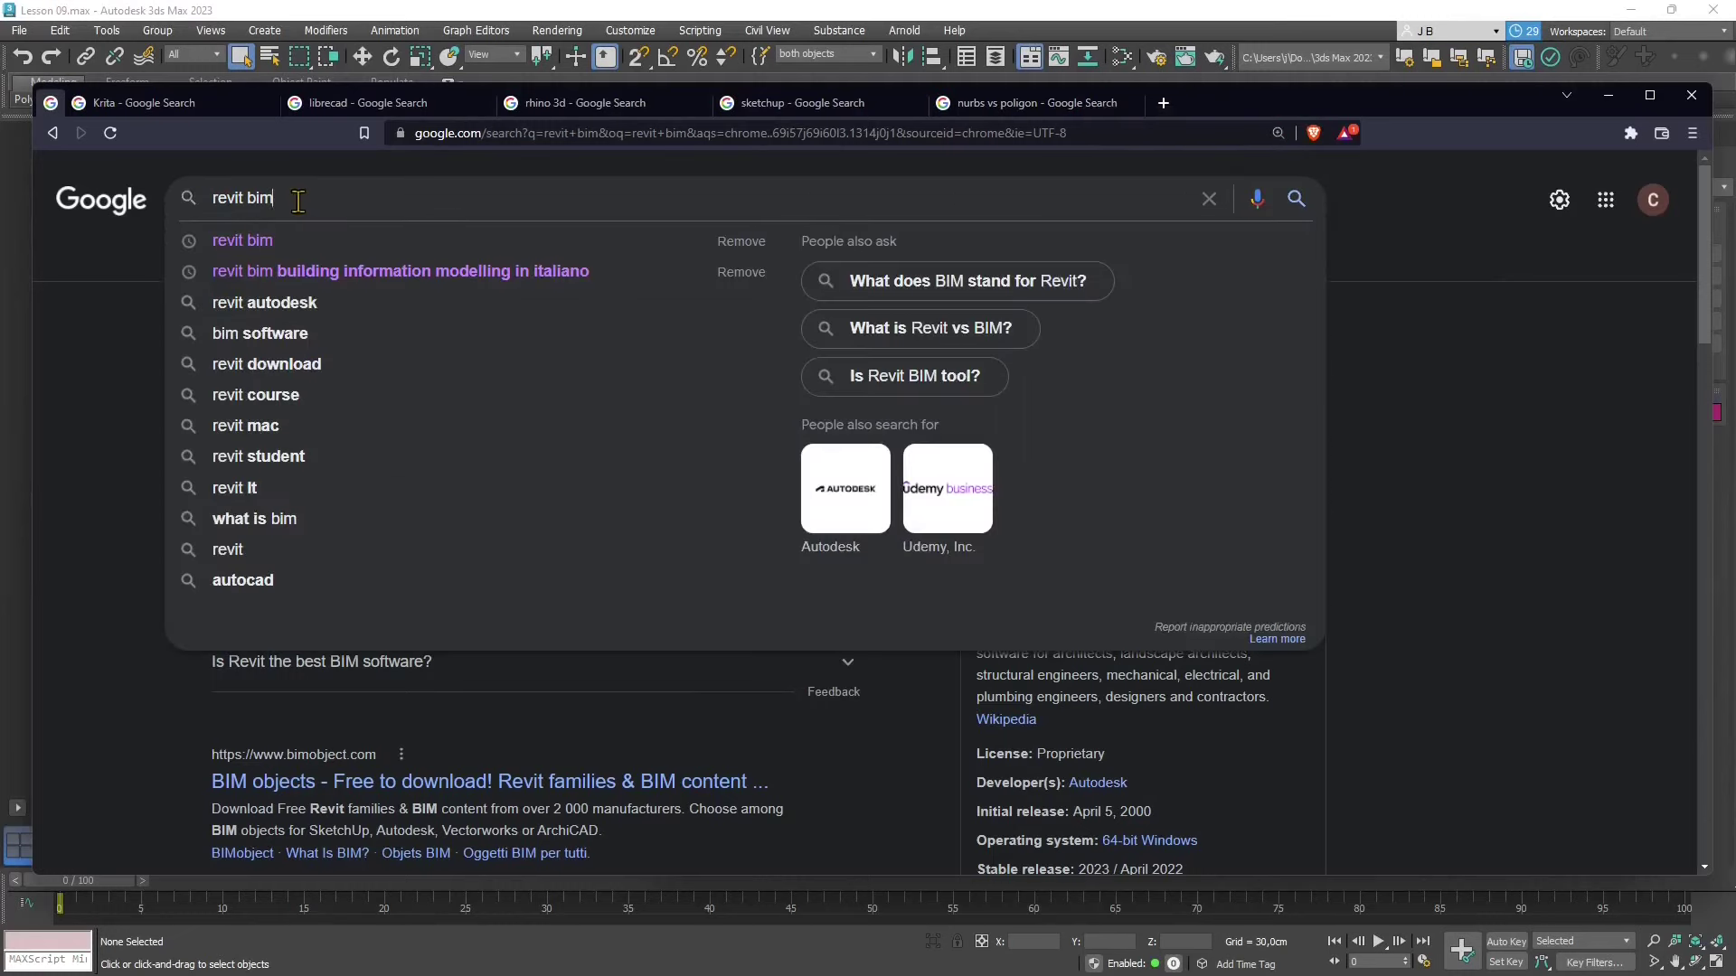
{"action": "type", "text": "FBX"}
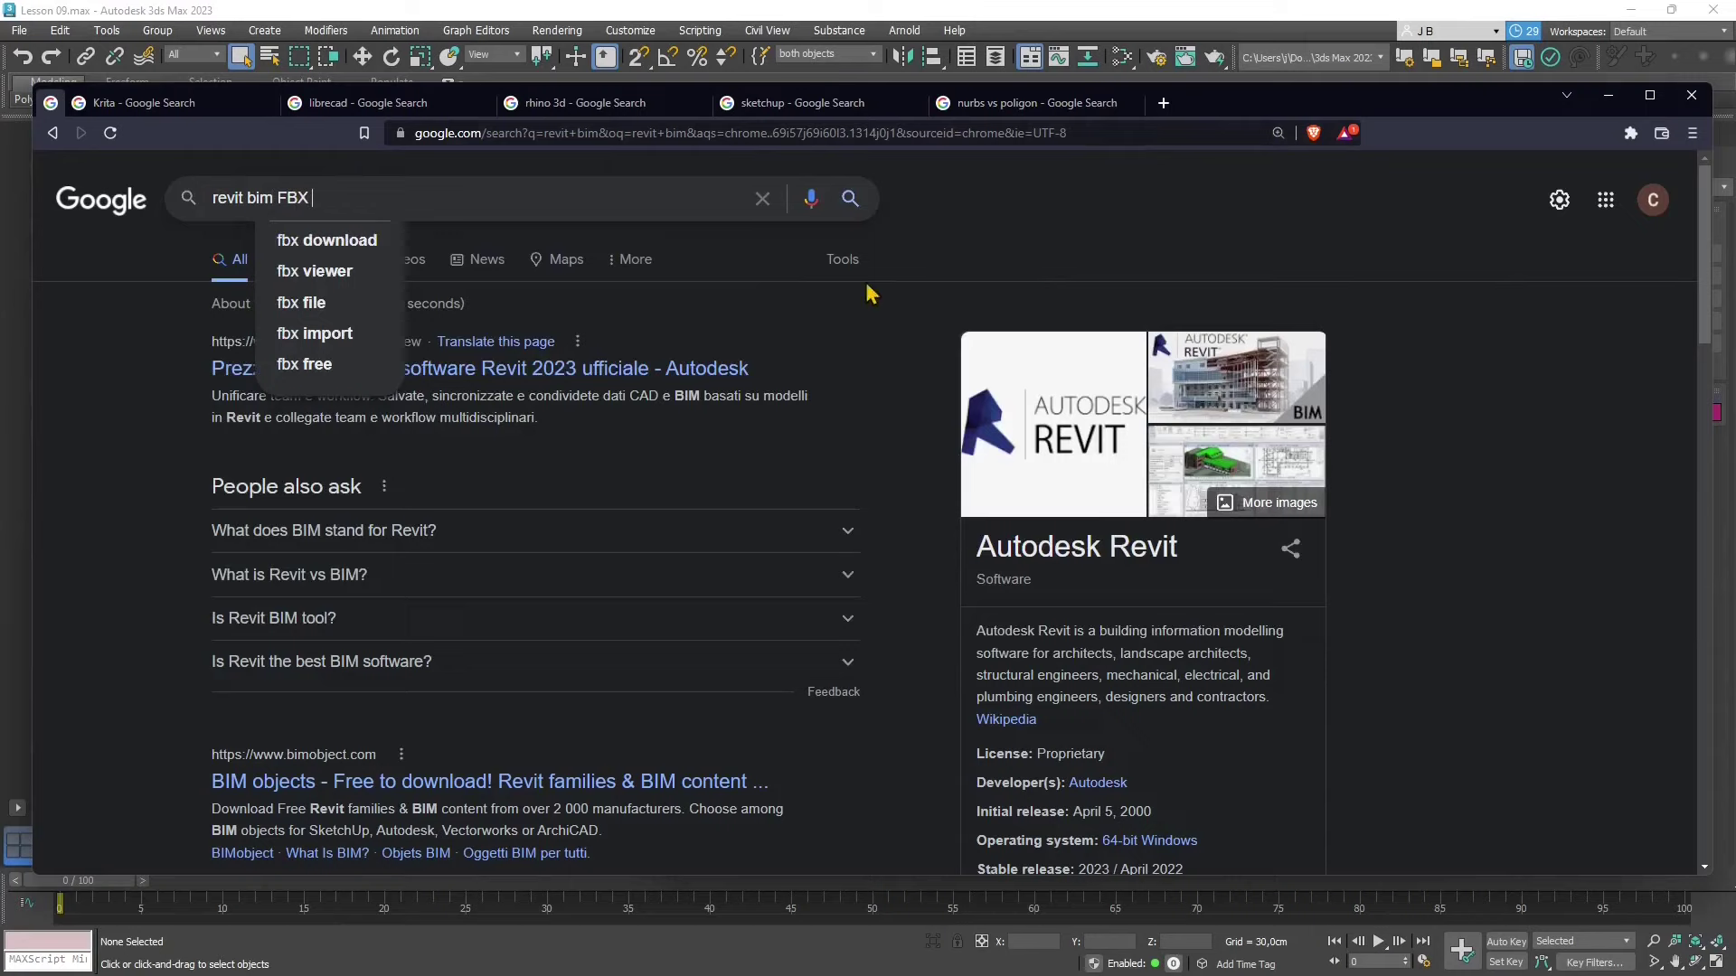
{"action": "type", "text": "DWG"}
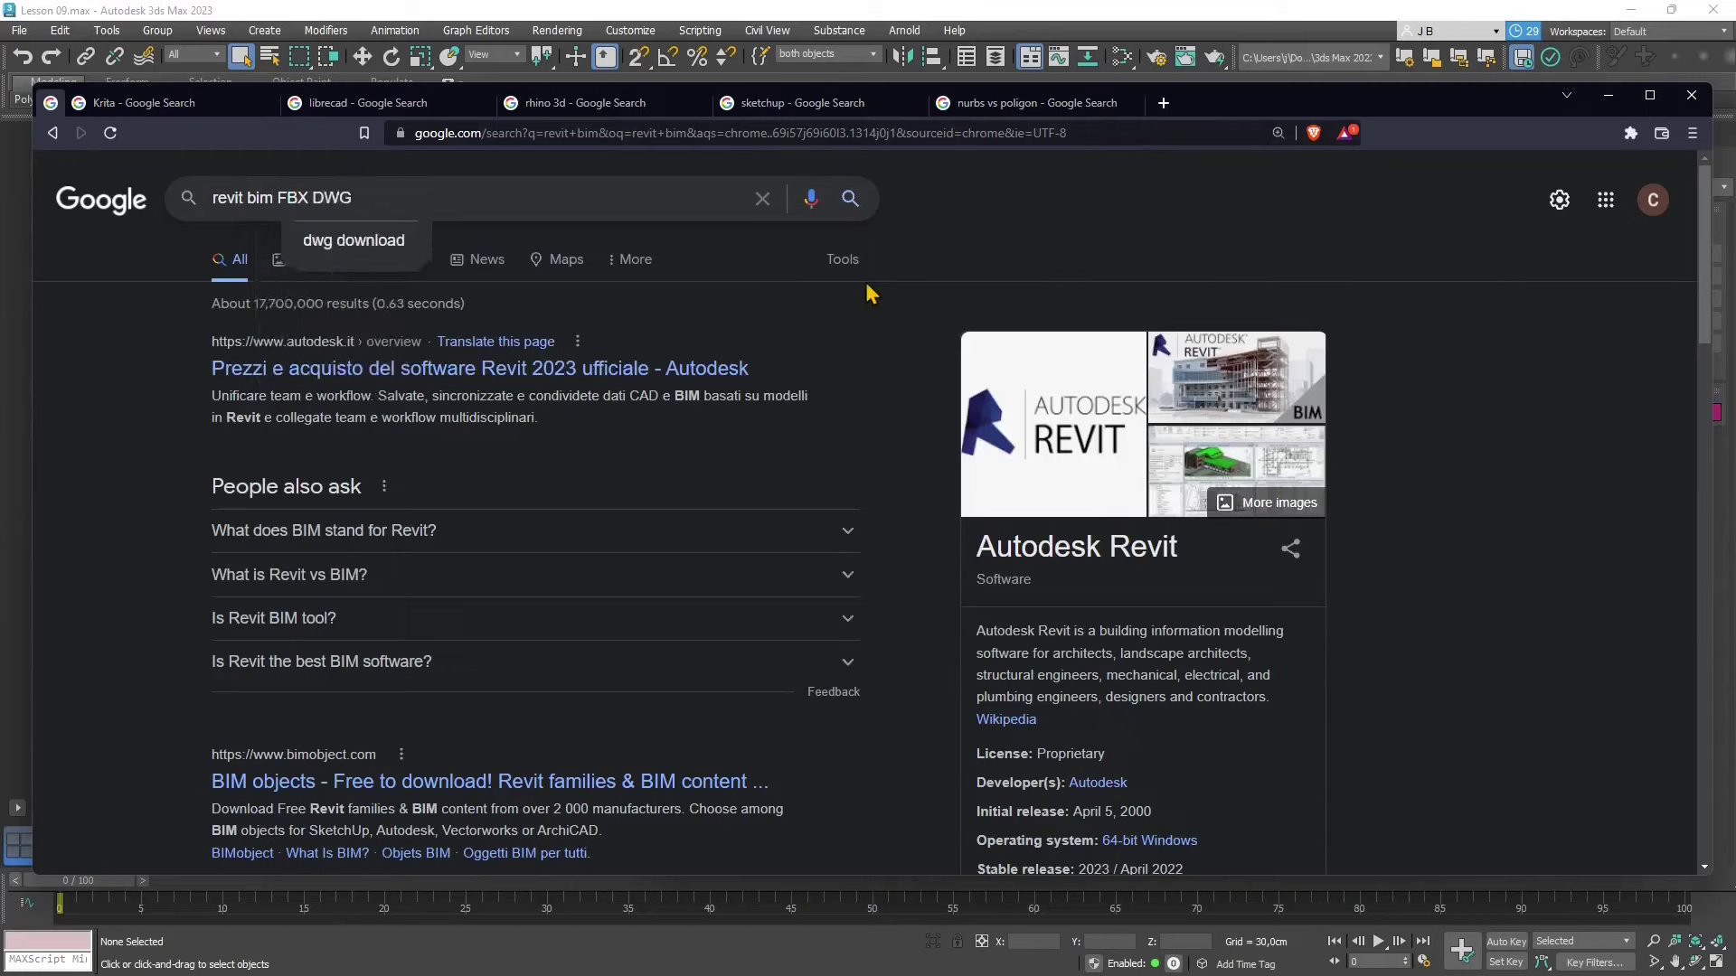
{"action": "double_click", "coordinate": [301, 197]}
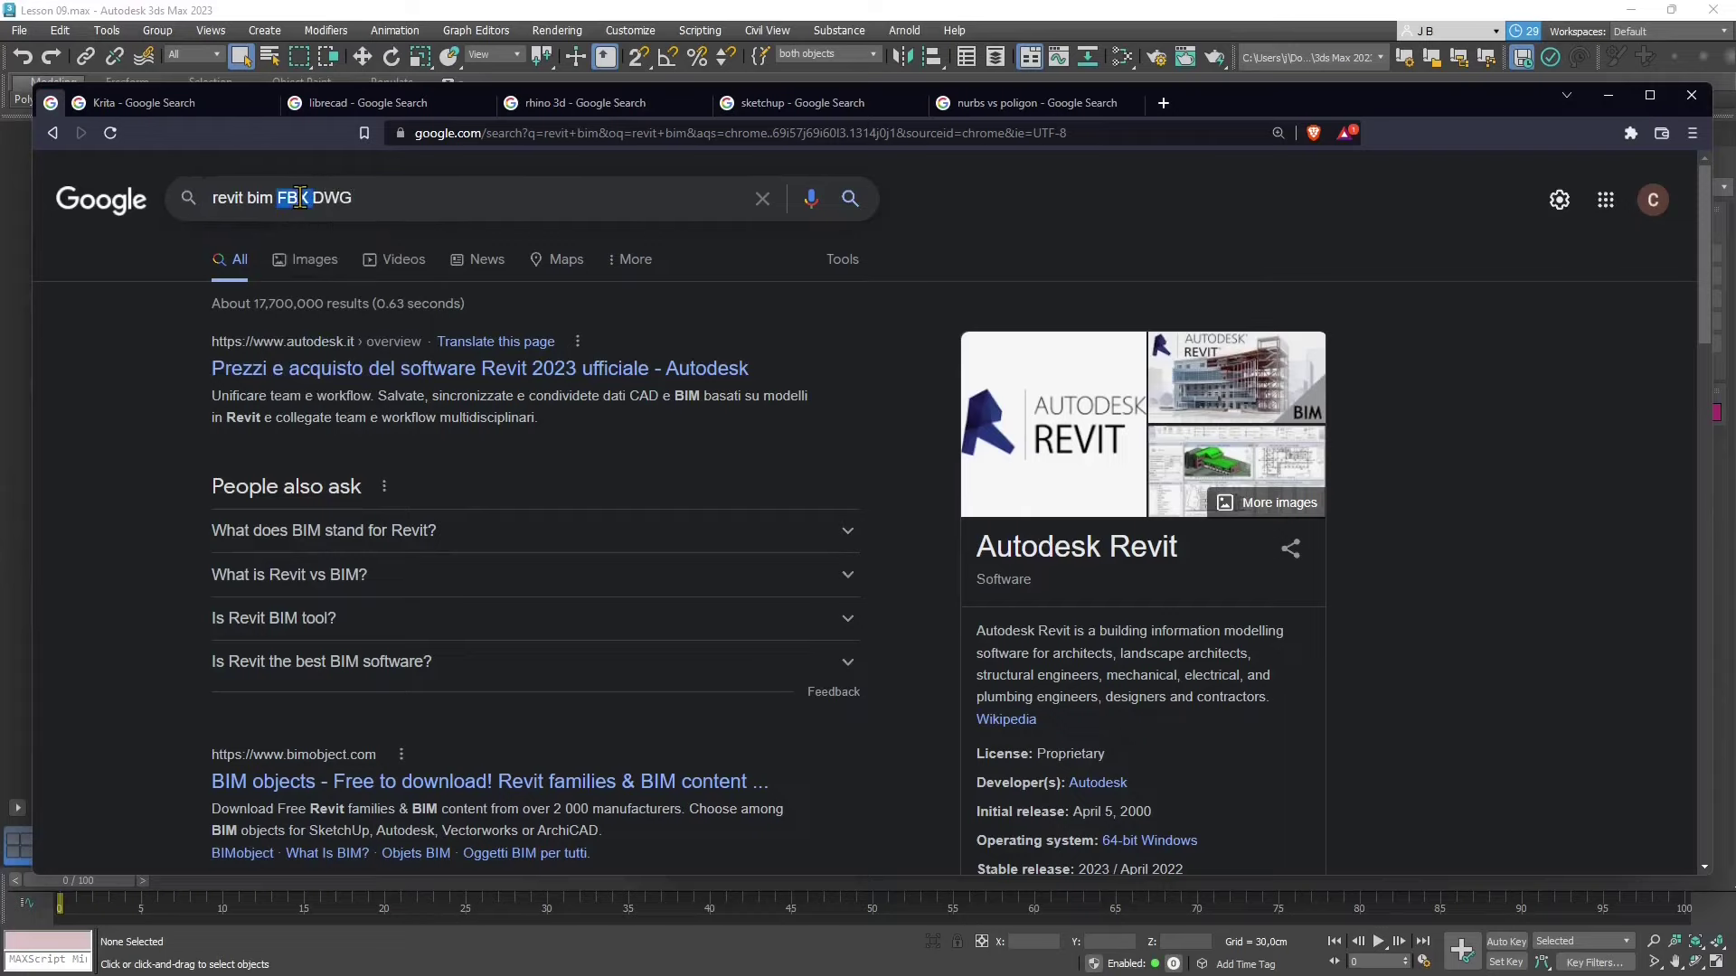
{"action": "double_click", "coordinate": [331, 197]}
{"action": "left_click", "coordinate": [998, 253]}
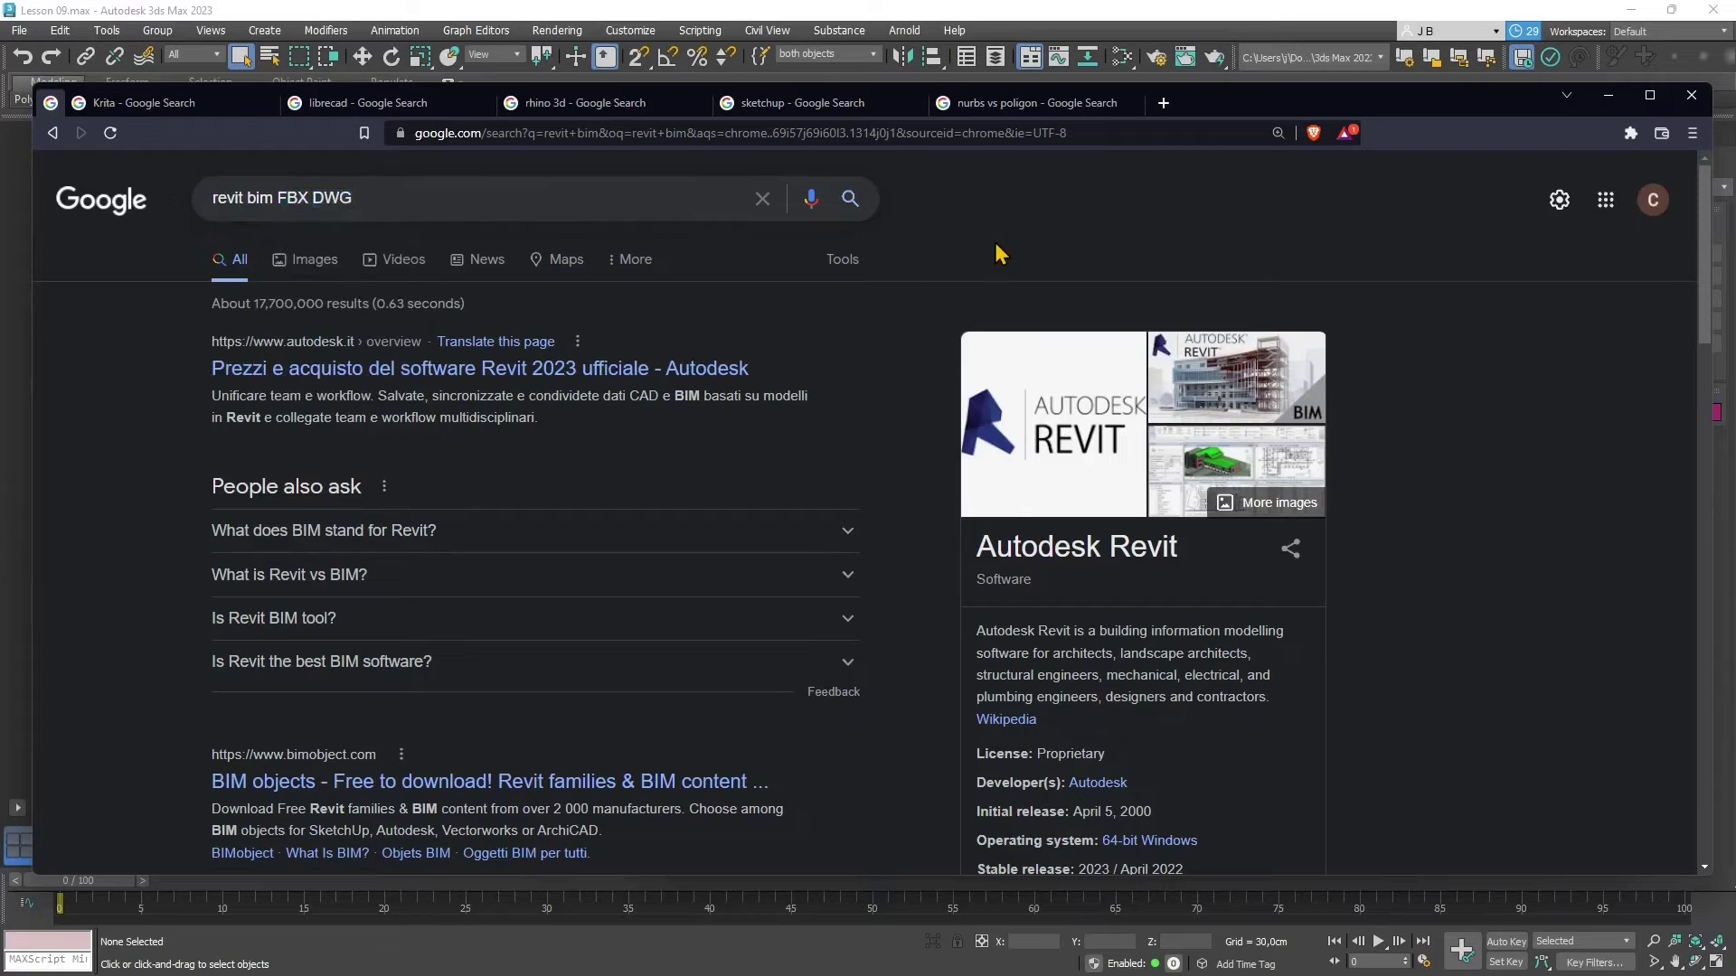
Step: Minimize the browser, open the DWG DXF folder inside WORKS in File Explorer and look through its files
{"action": "left_click", "coordinate": [1608, 95]}
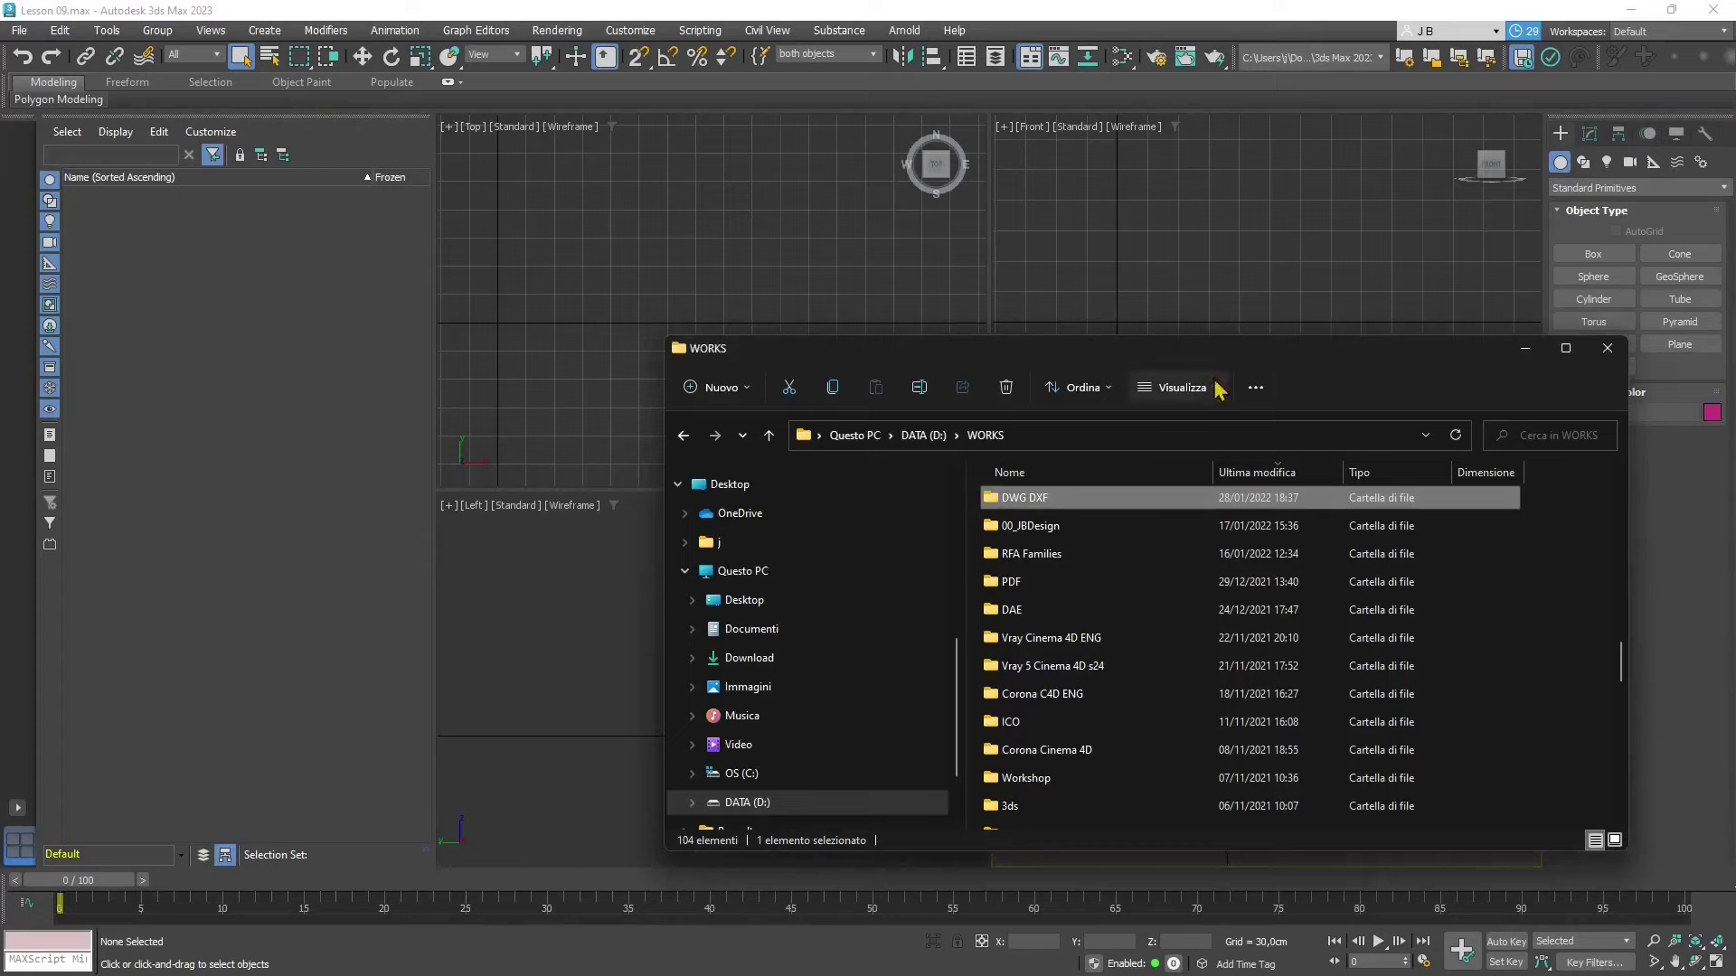
{"action": "left_click_drag", "start_coordinate": [1259, 359], "coordinate": [1224, 288]}
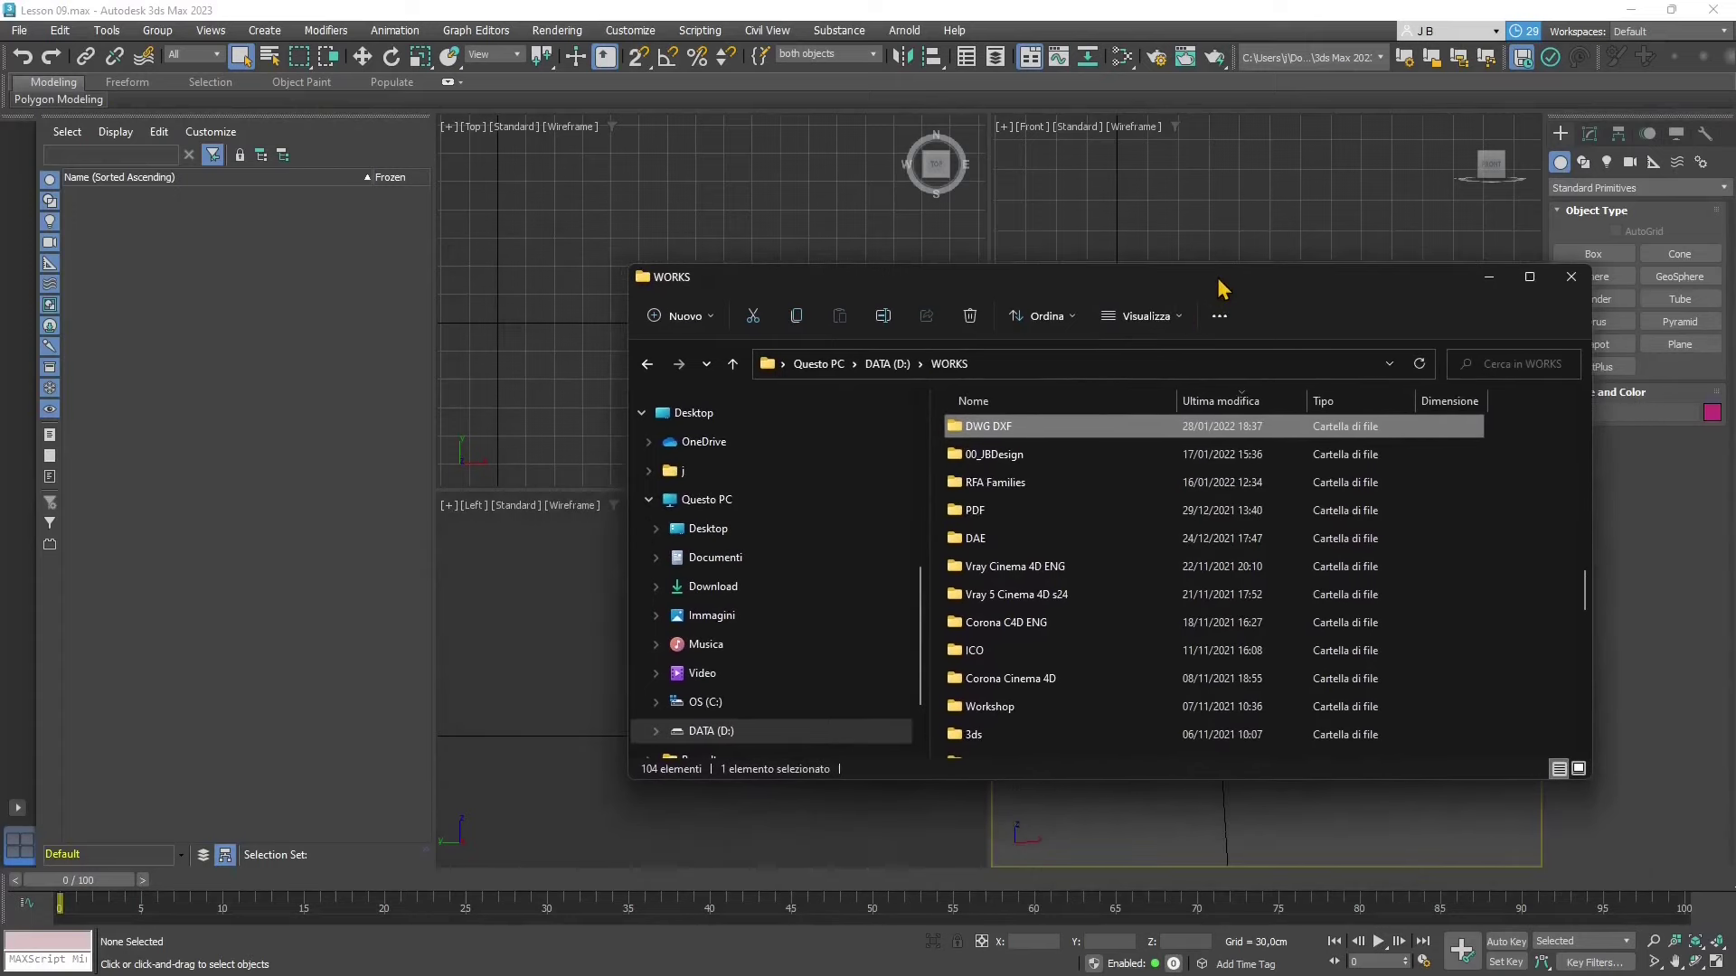
{"action": "double_click", "coordinate": [983, 428]}
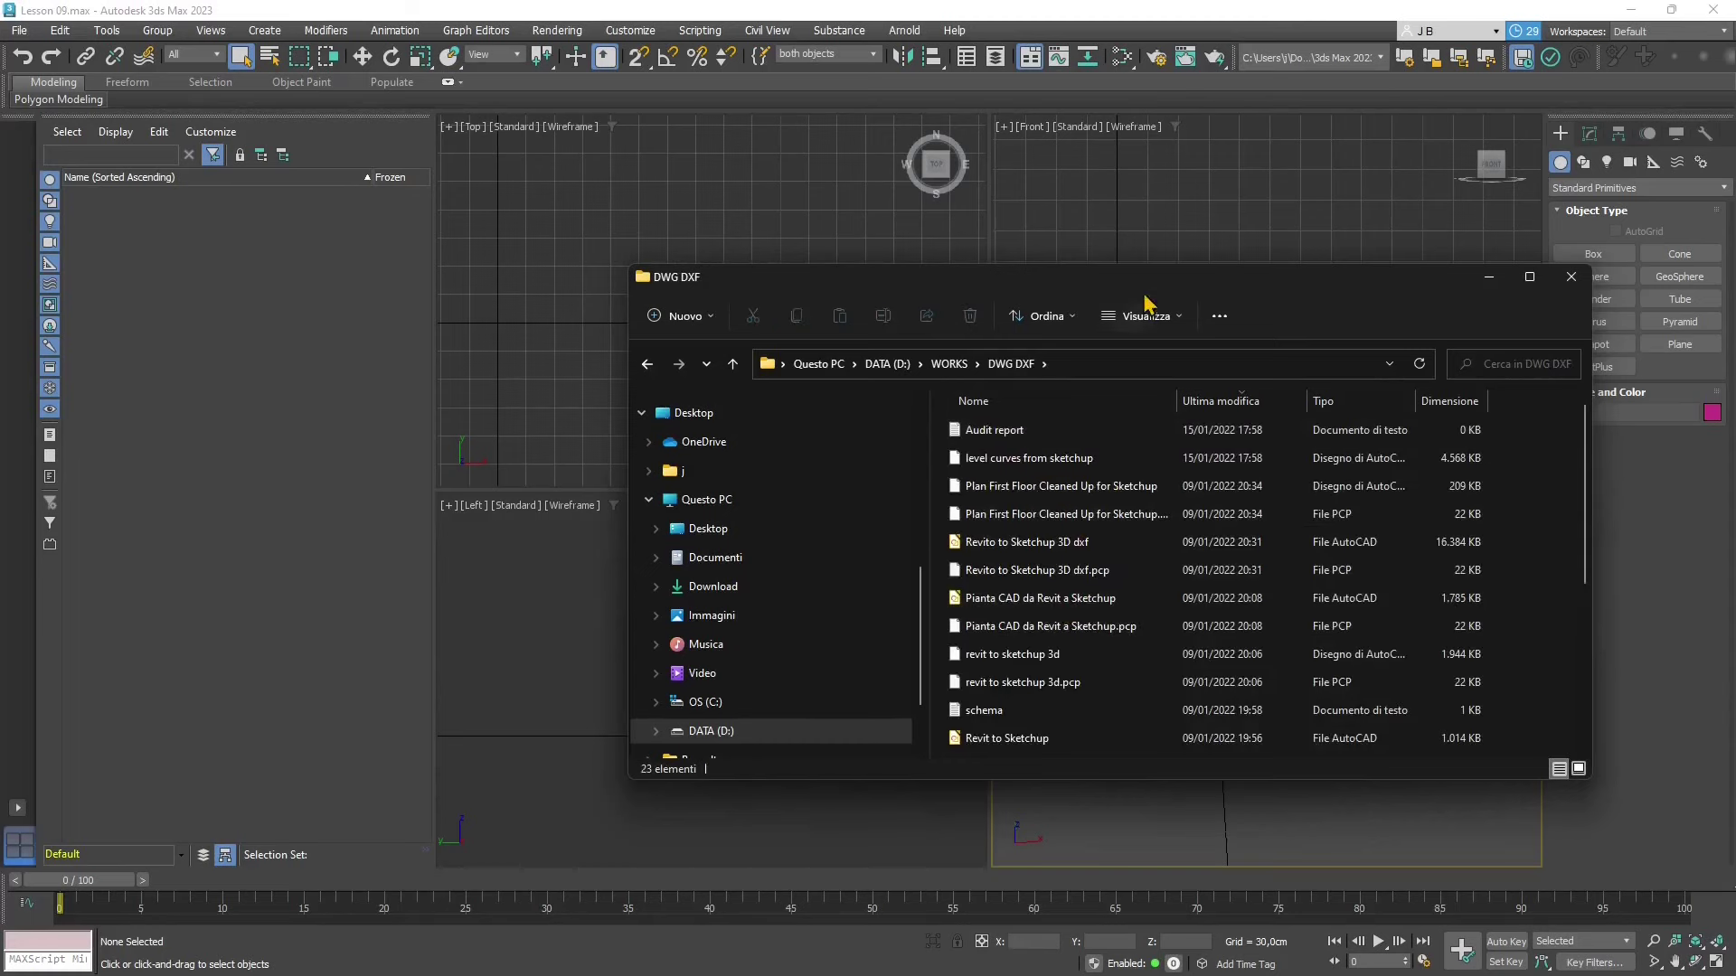
{"action": "left_click_drag", "start_coordinate": [1145, 265], "coordinate": [1145, 199]}
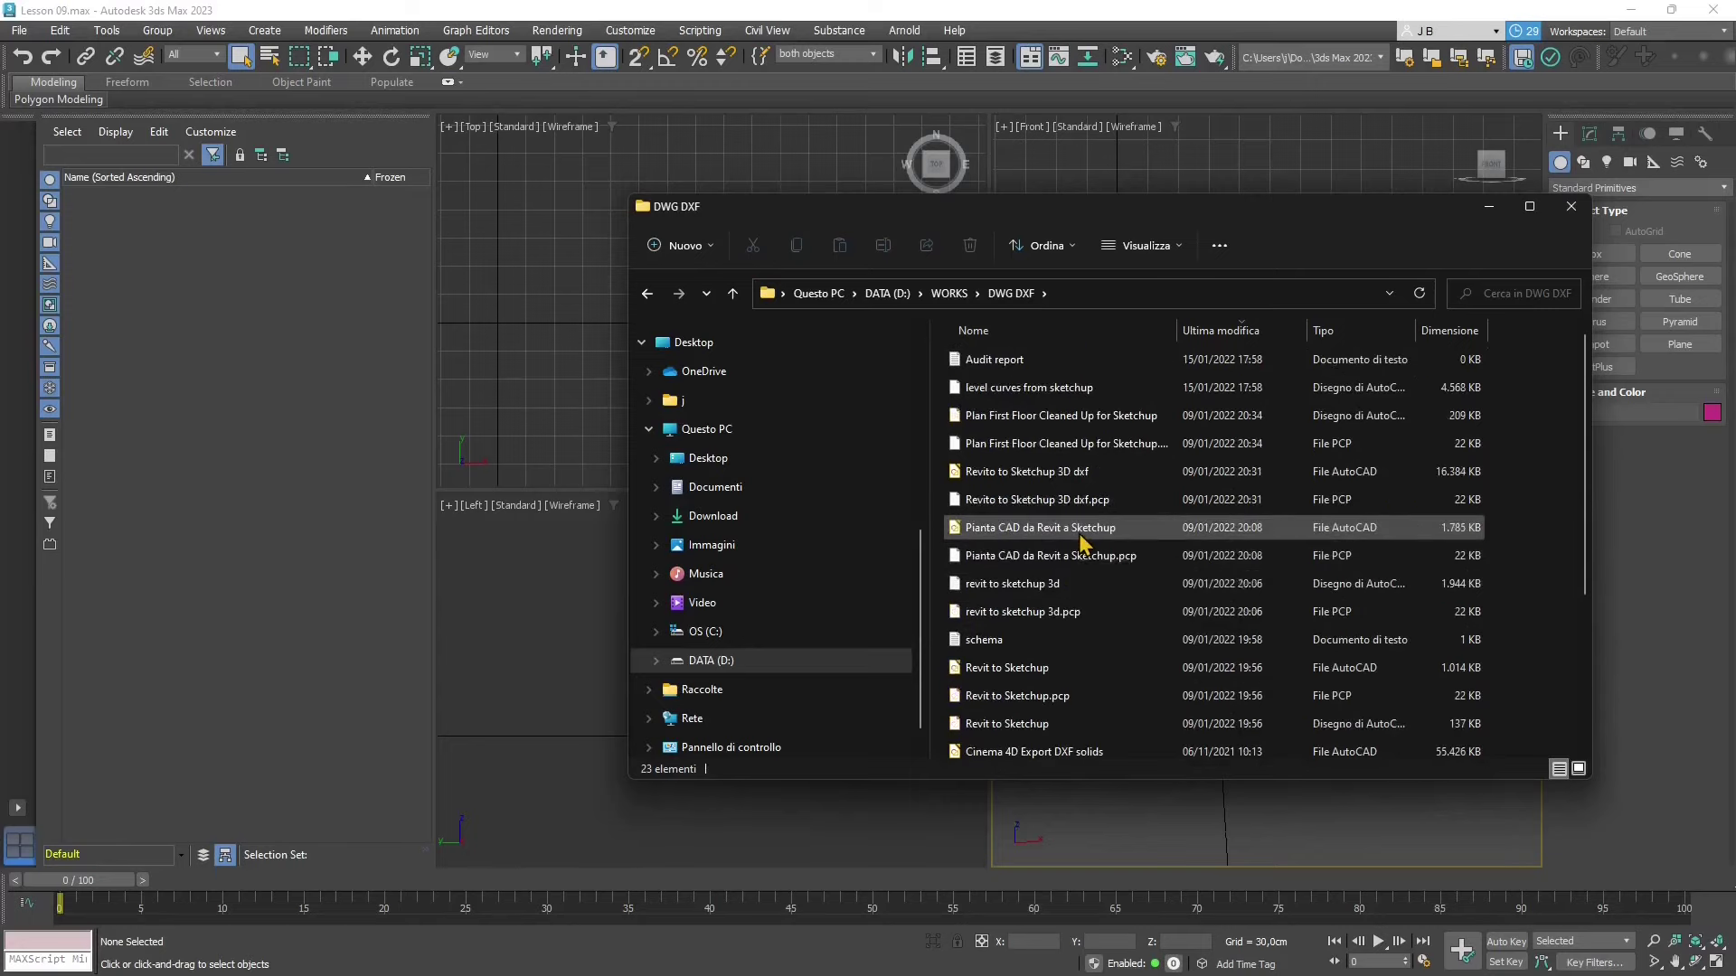
{"action": "scroll", "coordinate": [1066, 543], "scroll_direction": "down", "scroll_amount": 1}
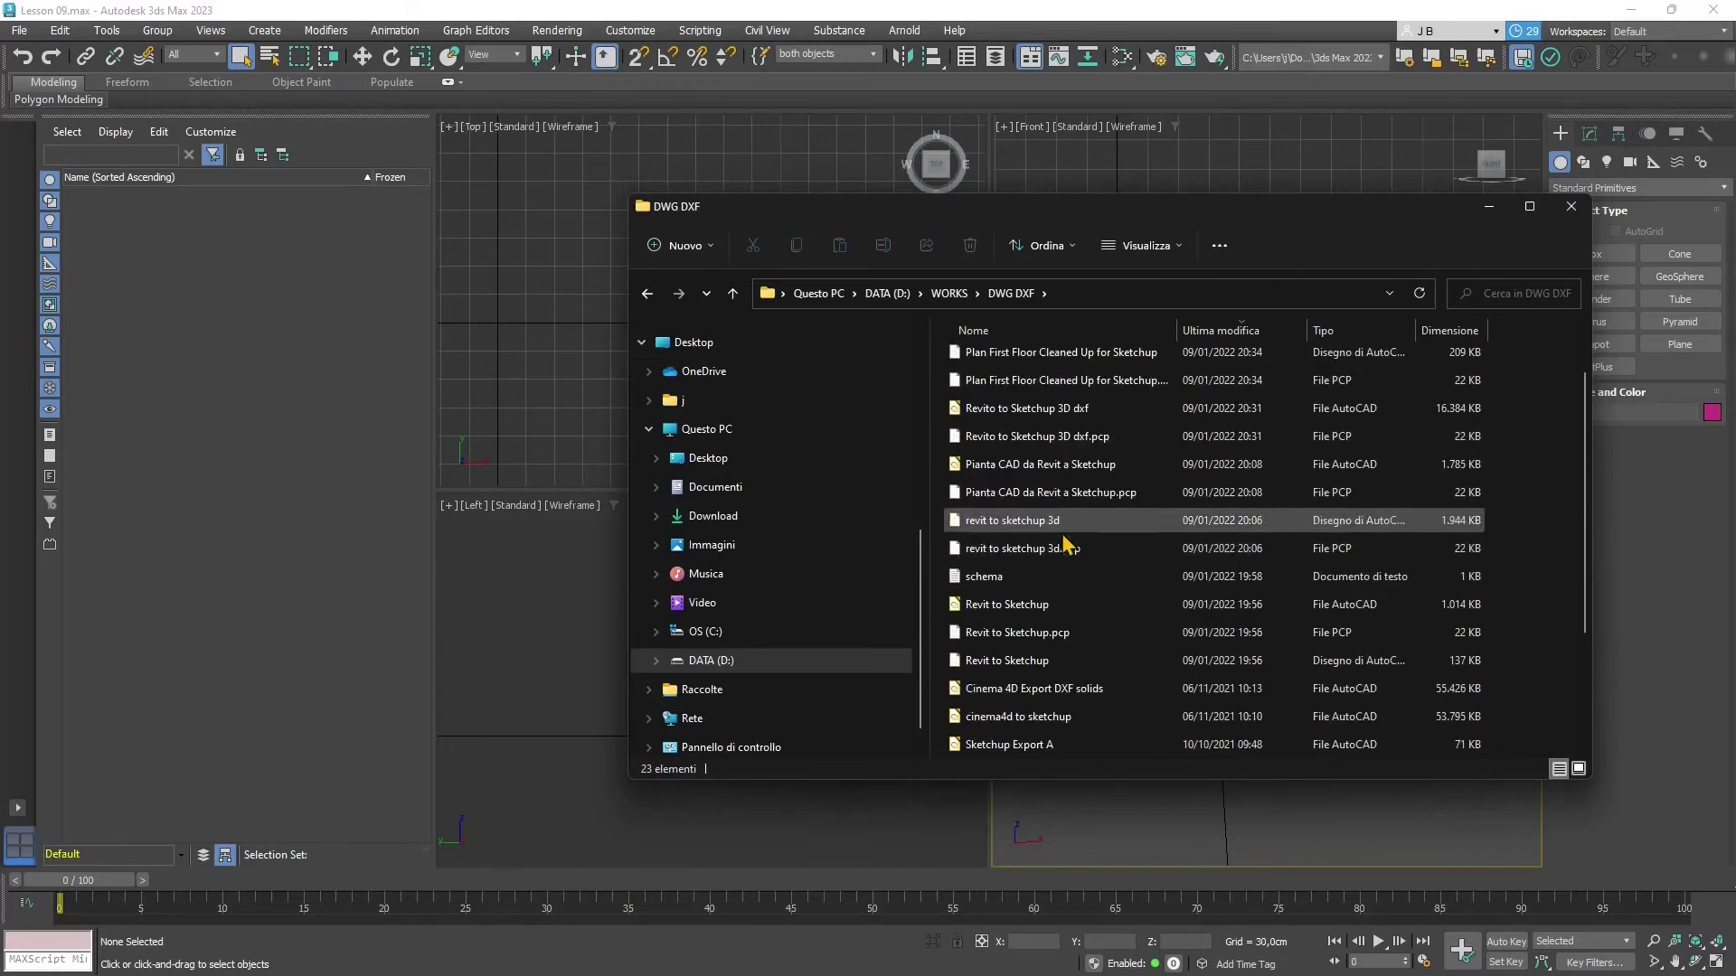
Step: Check the properties of the Revito to Sketchup 3D dxf file in the DWG DXF folder
{"action": "scroll", "coordinate": [1110, 691], "scroll_direction": "down", "scroll_amount": 1}
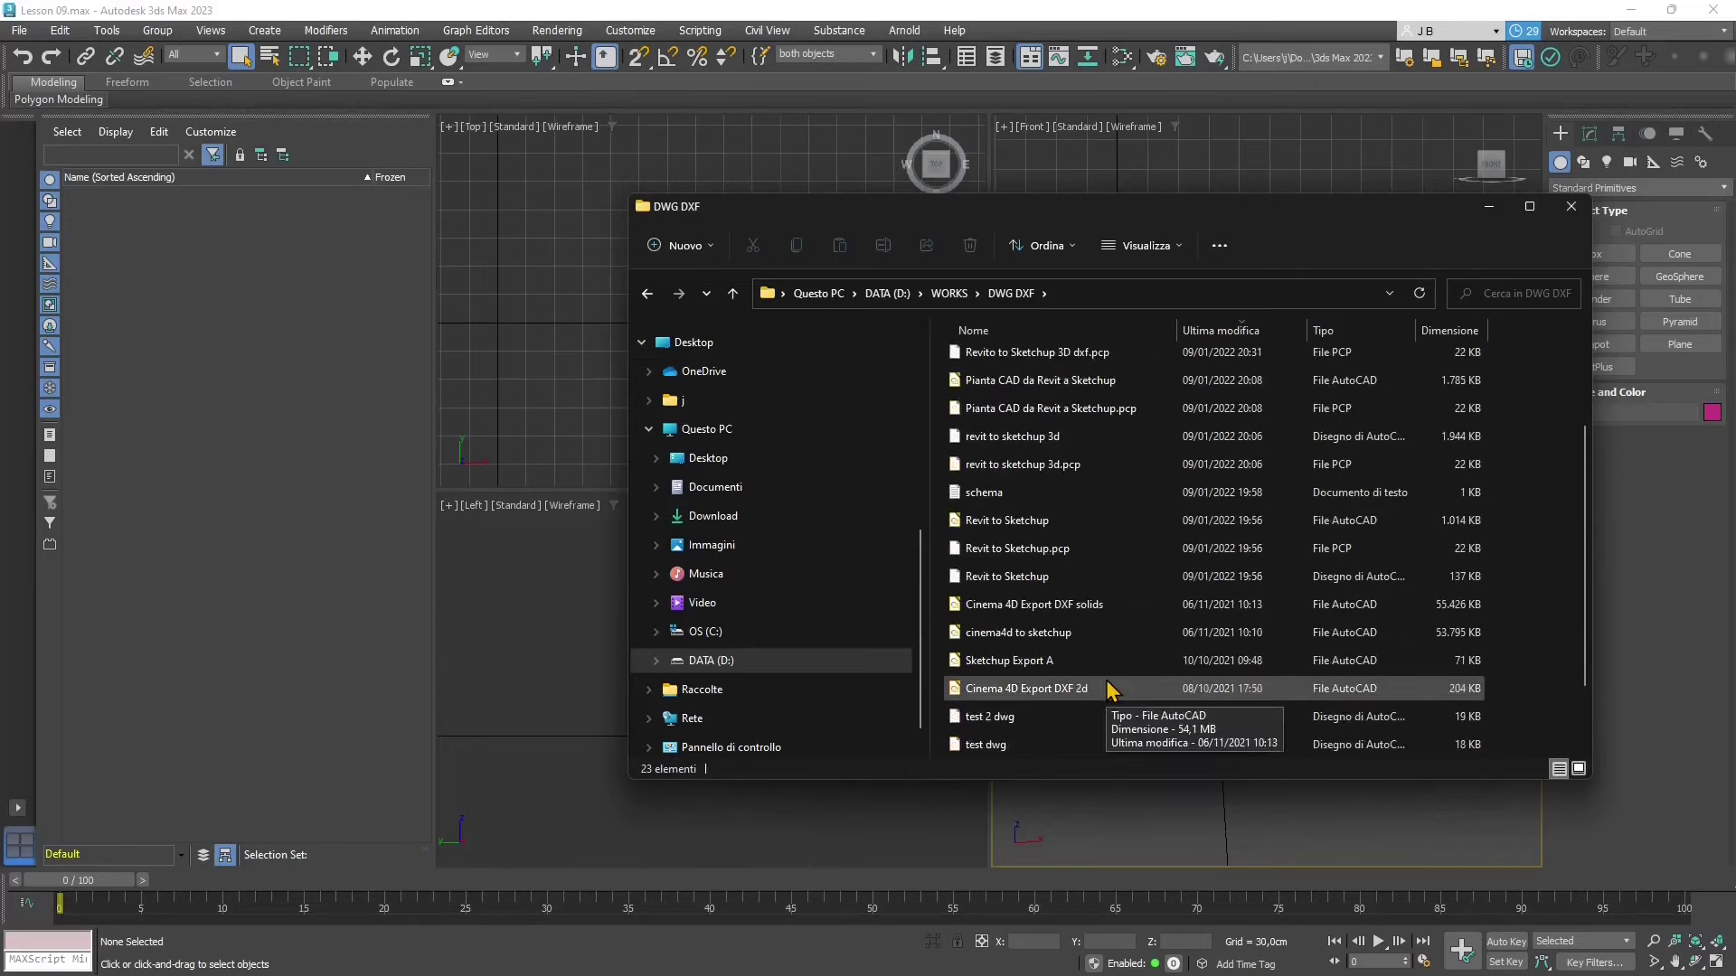
{"action": "scroll", "coordinate": [1295, 535], "scroll_direction": "up", "scroll_amount": 2}
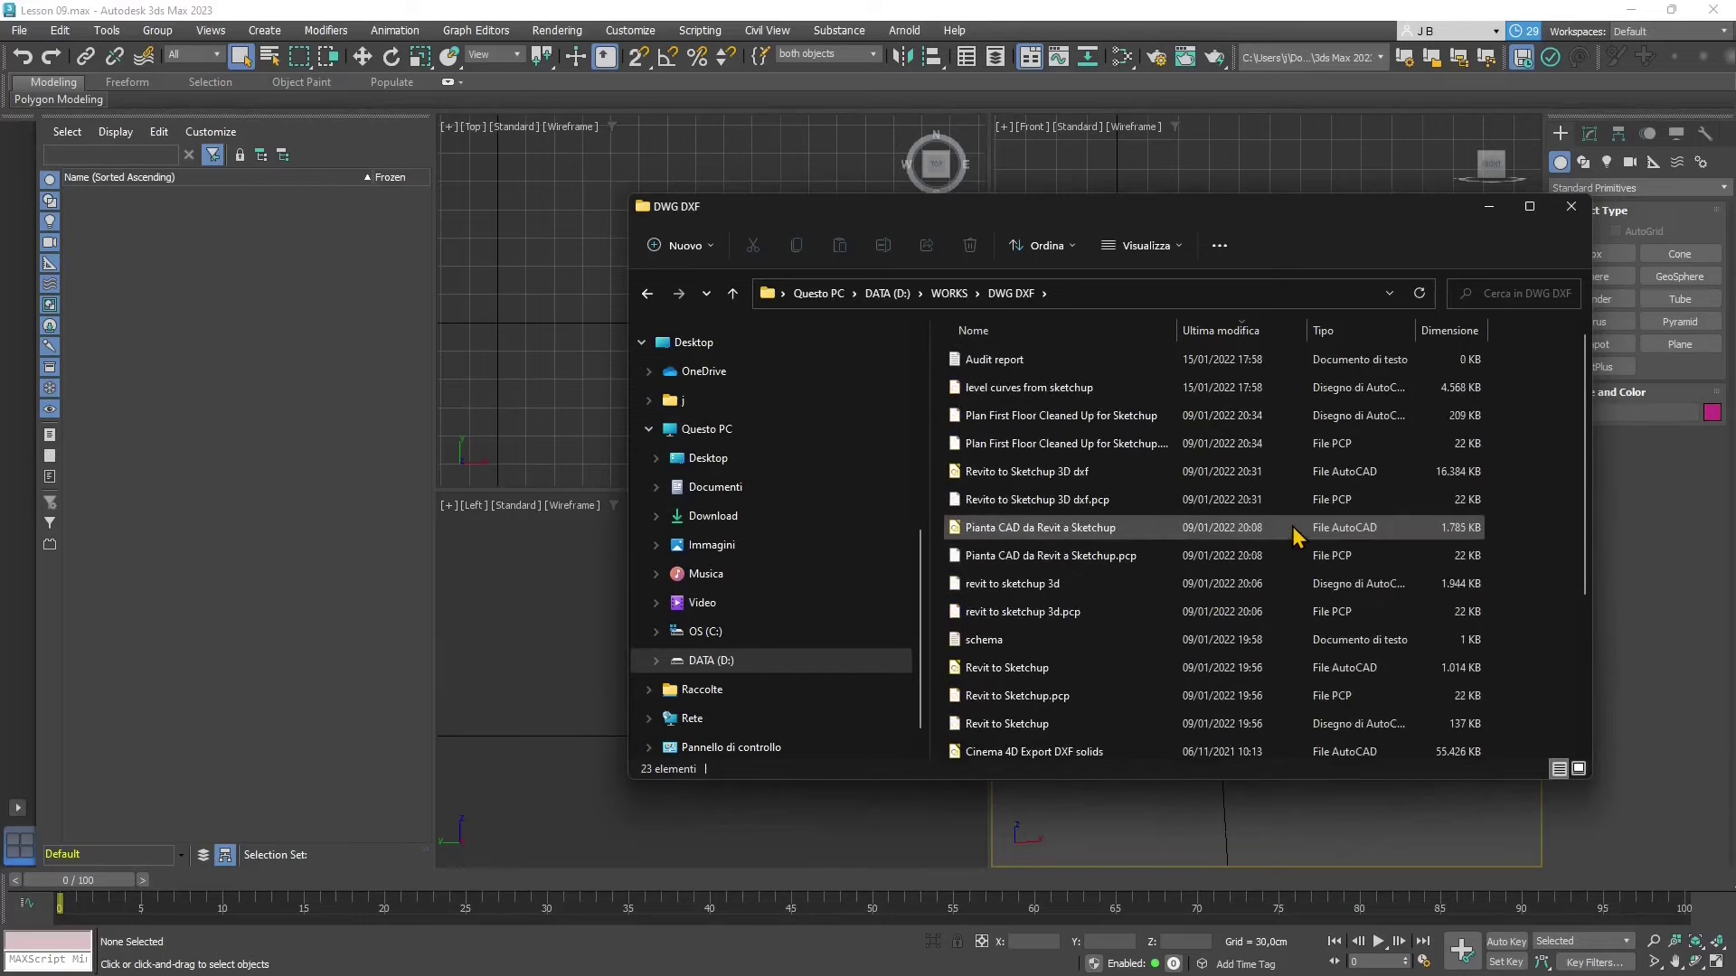
{"action": "left_click", "coordinate": [1000, 480]}
{"action": "right_click", "coordinate": [1000, 480]}
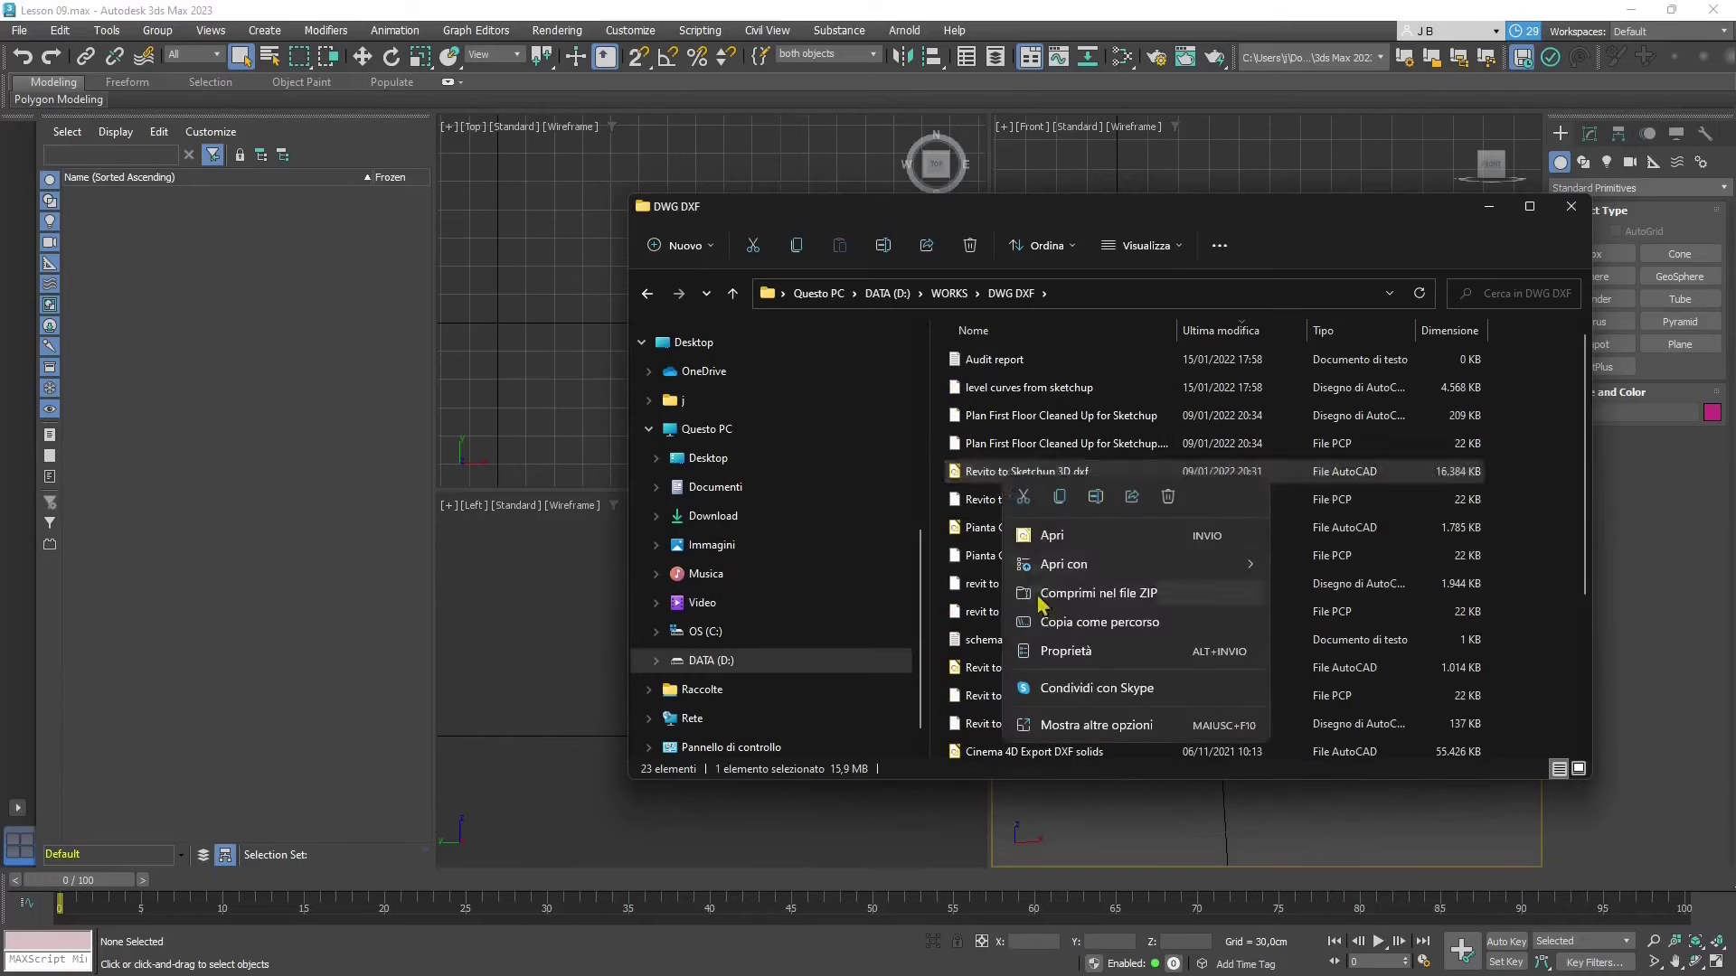
{"action": "left_click", "coordinate": [1042, 651]}
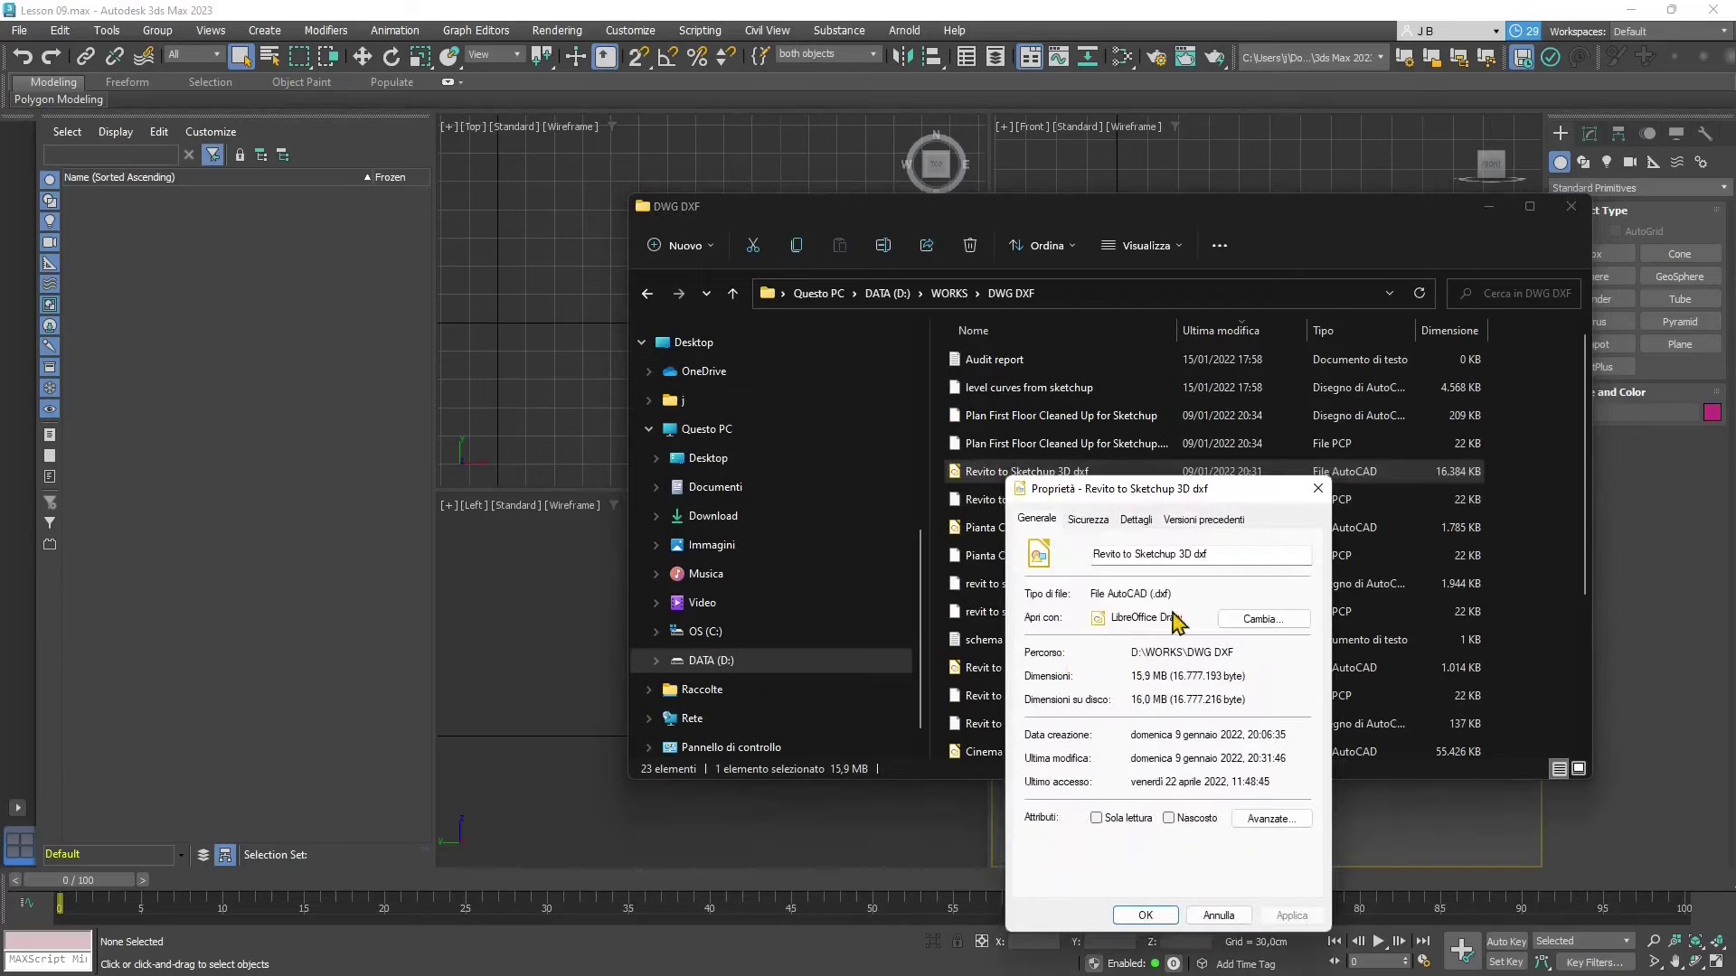
{"action": "left_click", "coordinate": [1317, 488]}
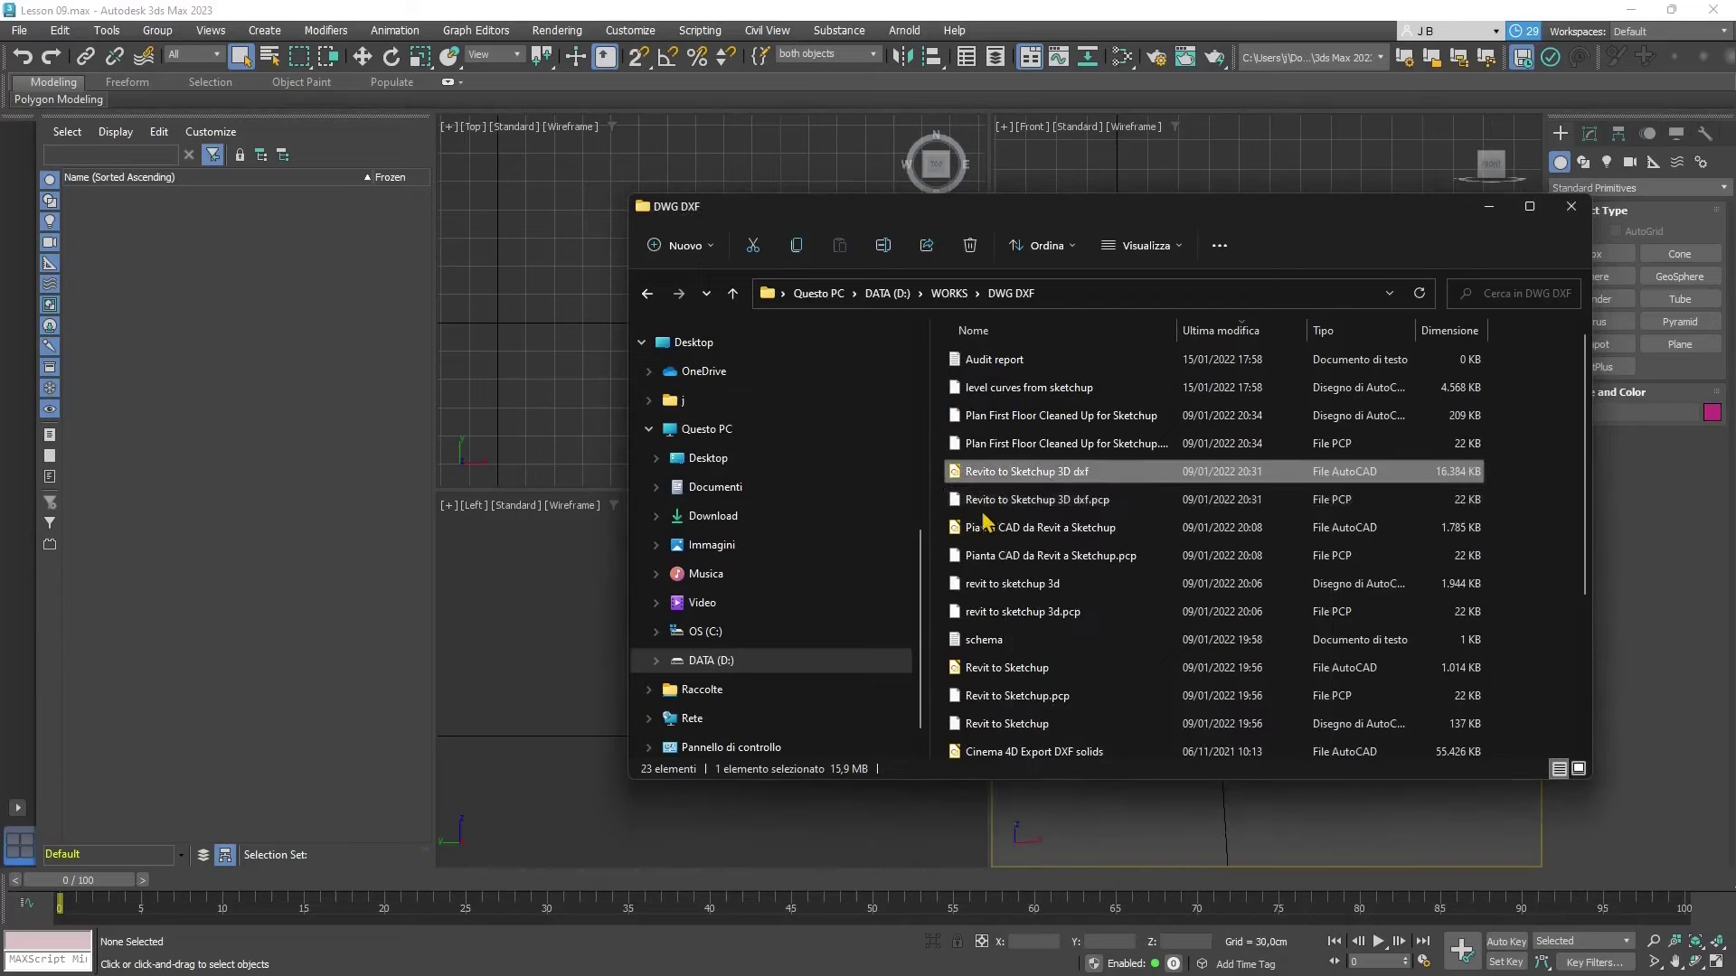
Step: Import the Revito to Sketchup 3D dxf file from File Explorer into the 3ds Max Top viewport and place it near the grid's centre
{"action": "mouse_move", "coordinate": [994, 471]}
{"action": "left_mouse_down"}
{"action": "mouse_move", "coordinate": [565, 408]}
{"action": "mouse_move", "coordinate": [544, 324]}
{"action": "left_mouse_up"}
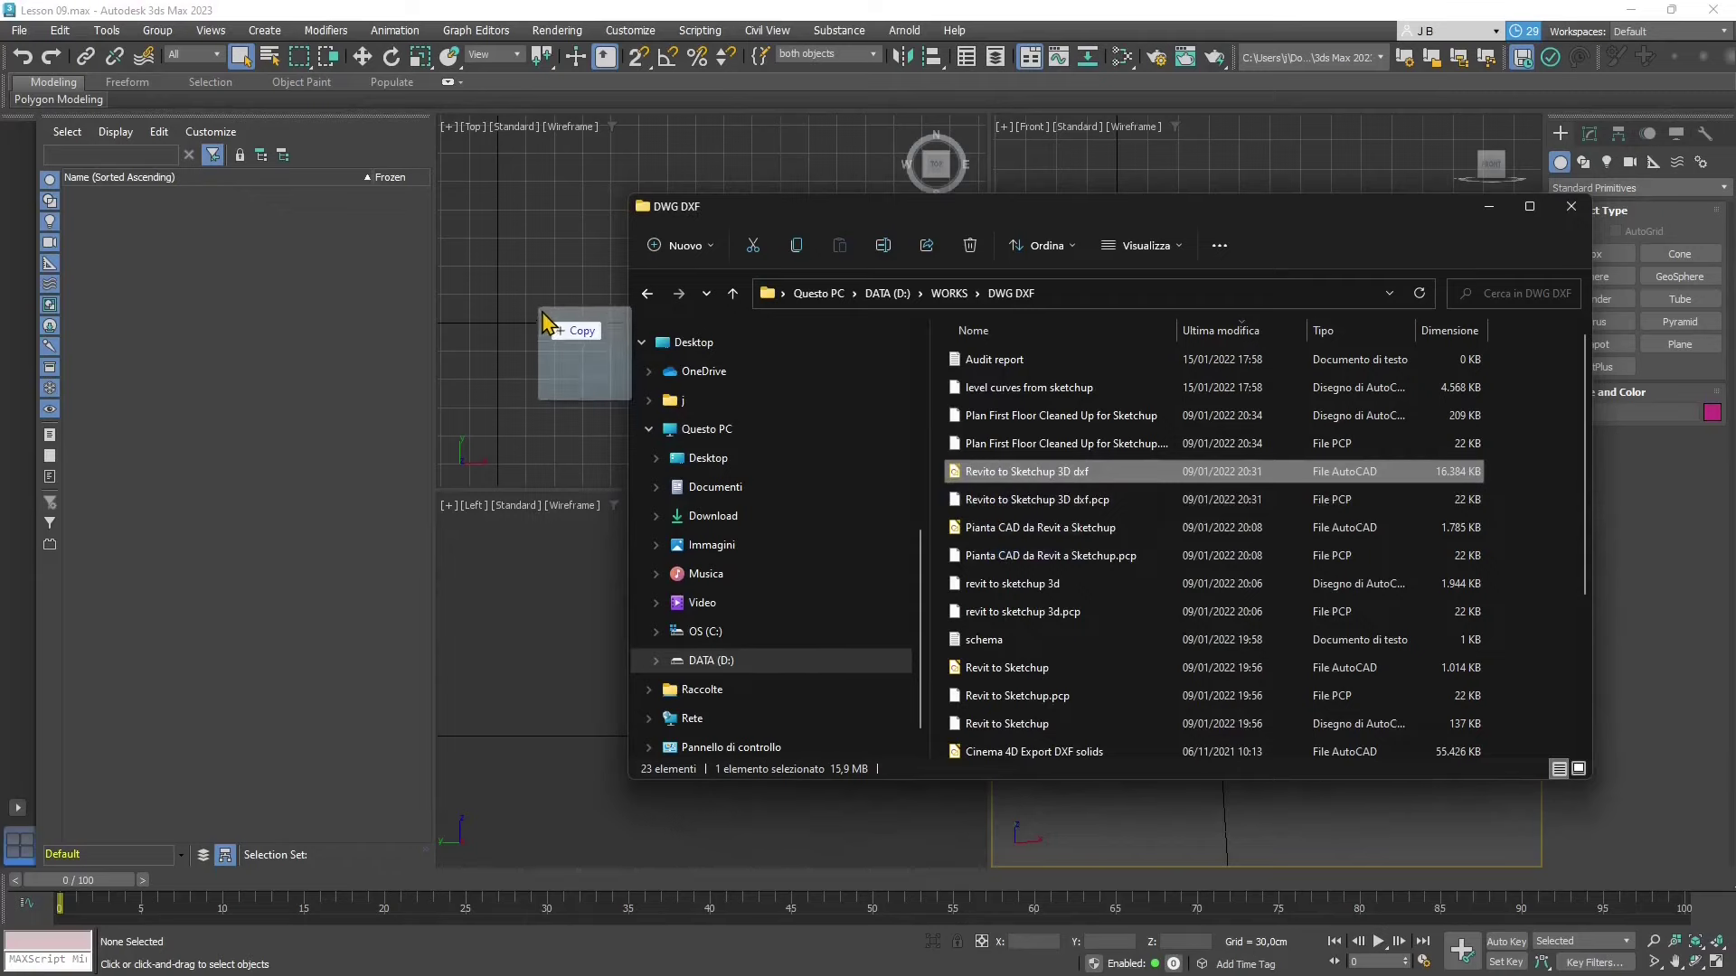
{"action": "left_click_drag", "start_coordinate": [544, 323], "coordinate": [546, 322]}
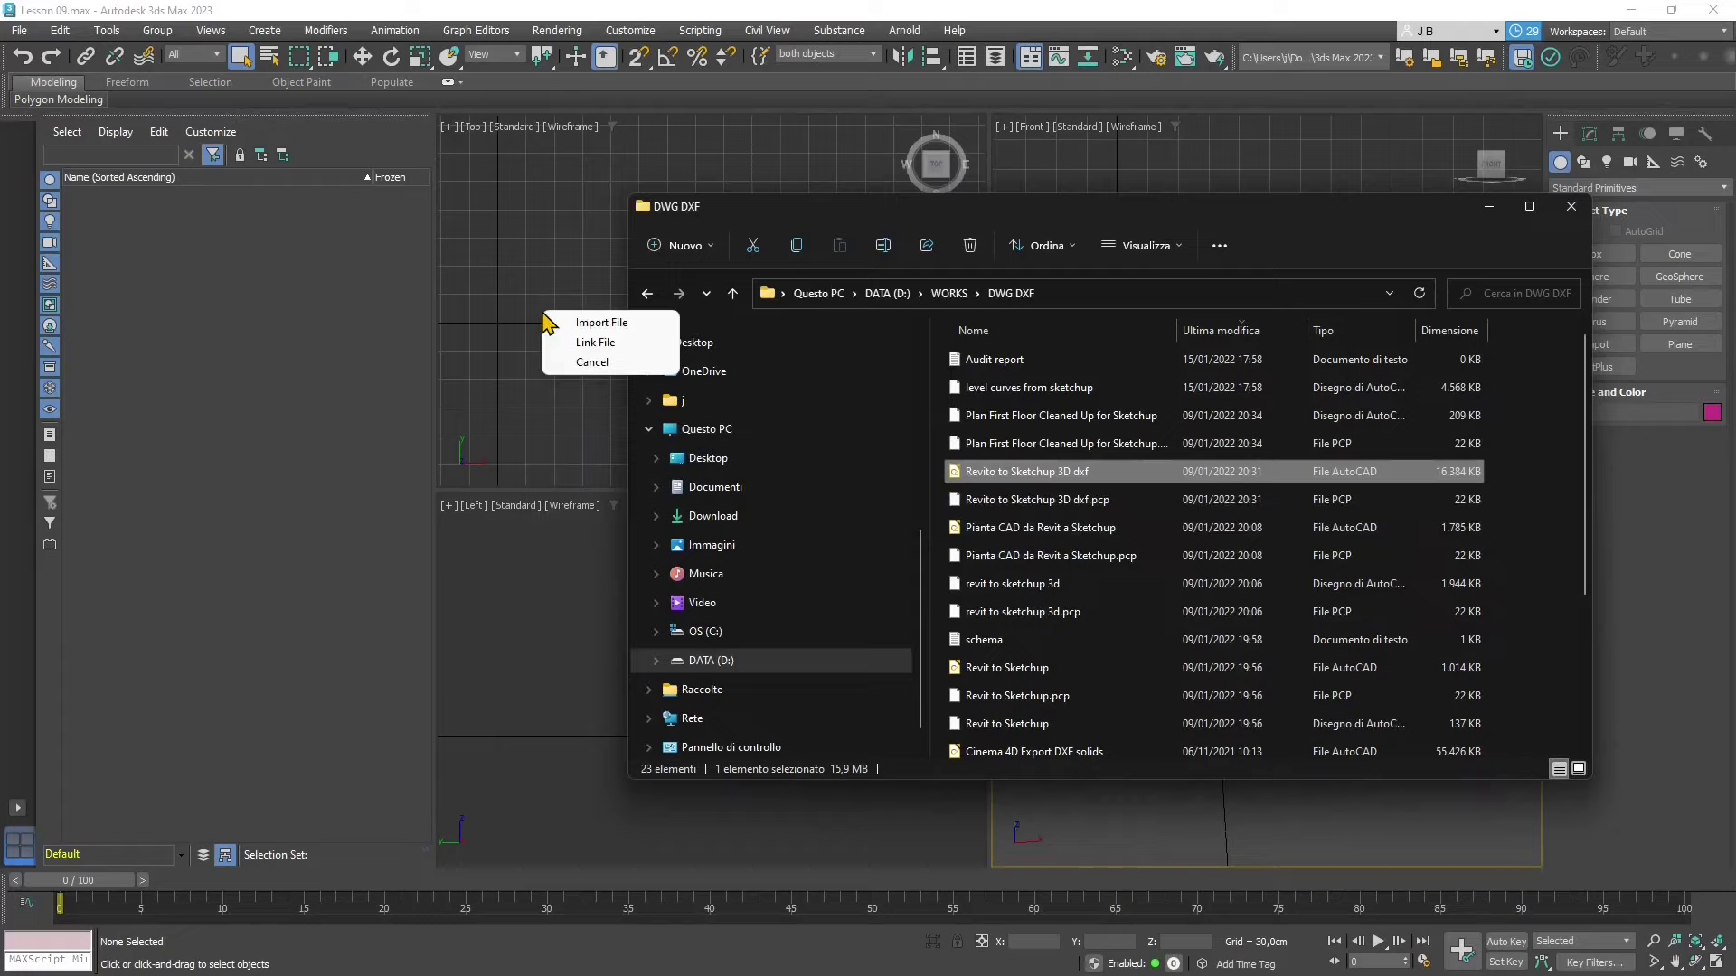
{"action": "left_click", "coordinate": [604, 323]}
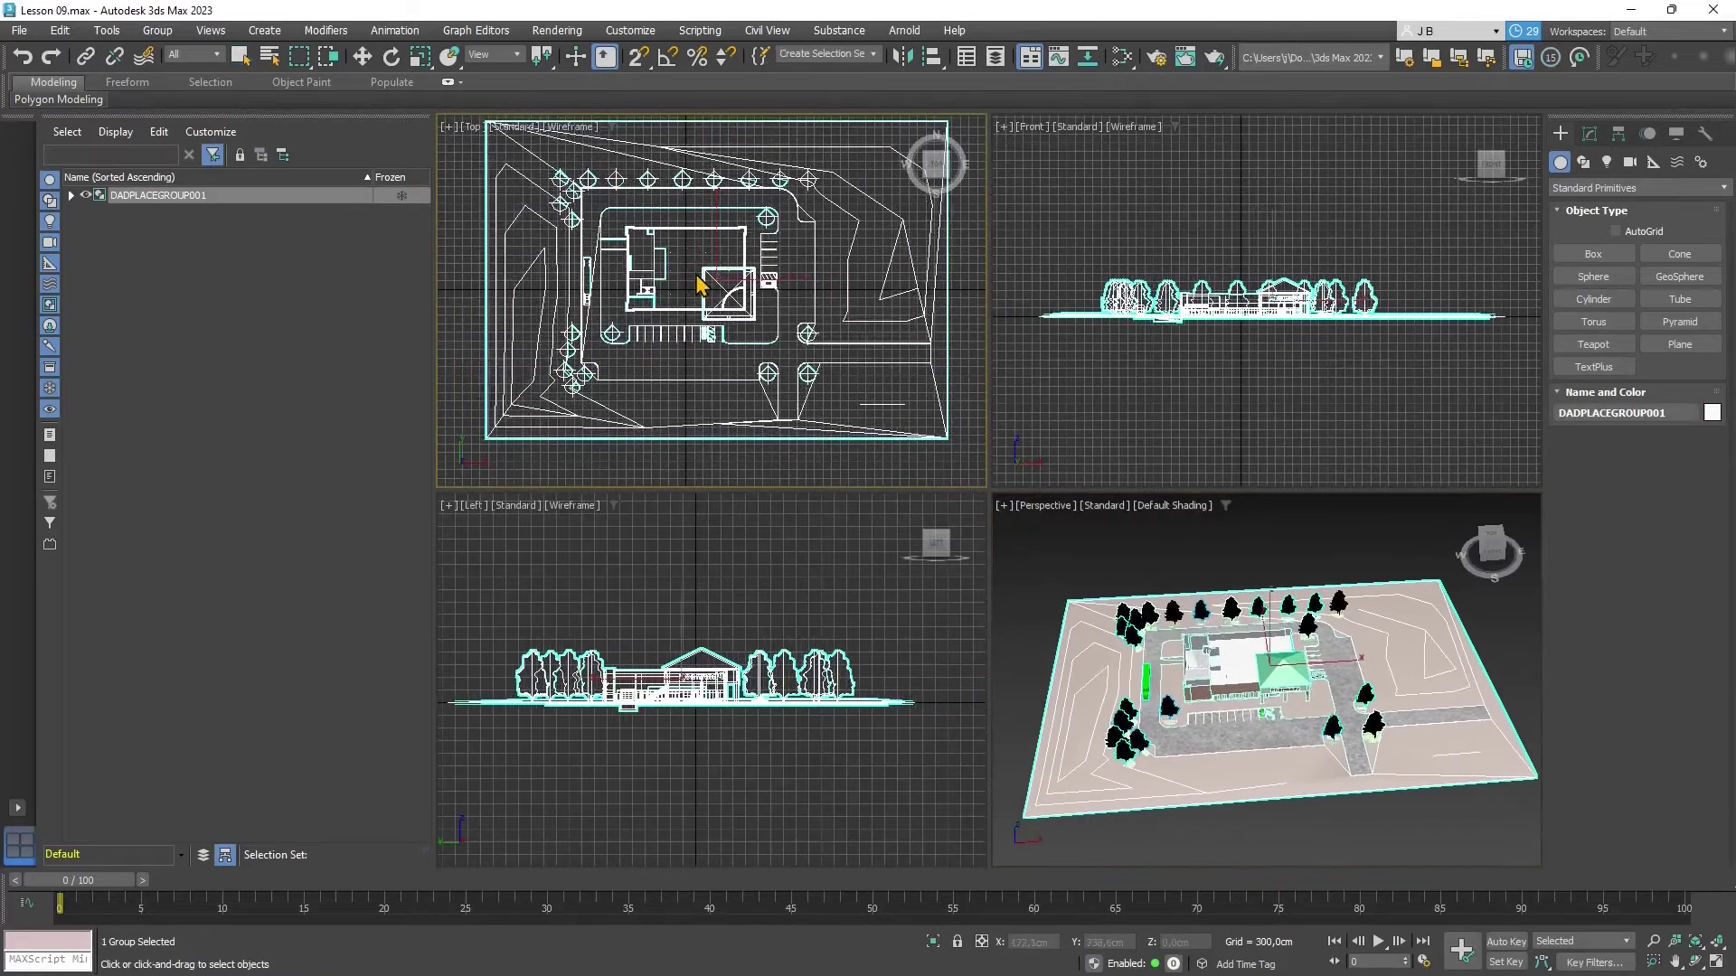
{"action": "left_click", "coordinate": [709, 273]}
{"action": "left_click", "coordinate": [1128, 547]}
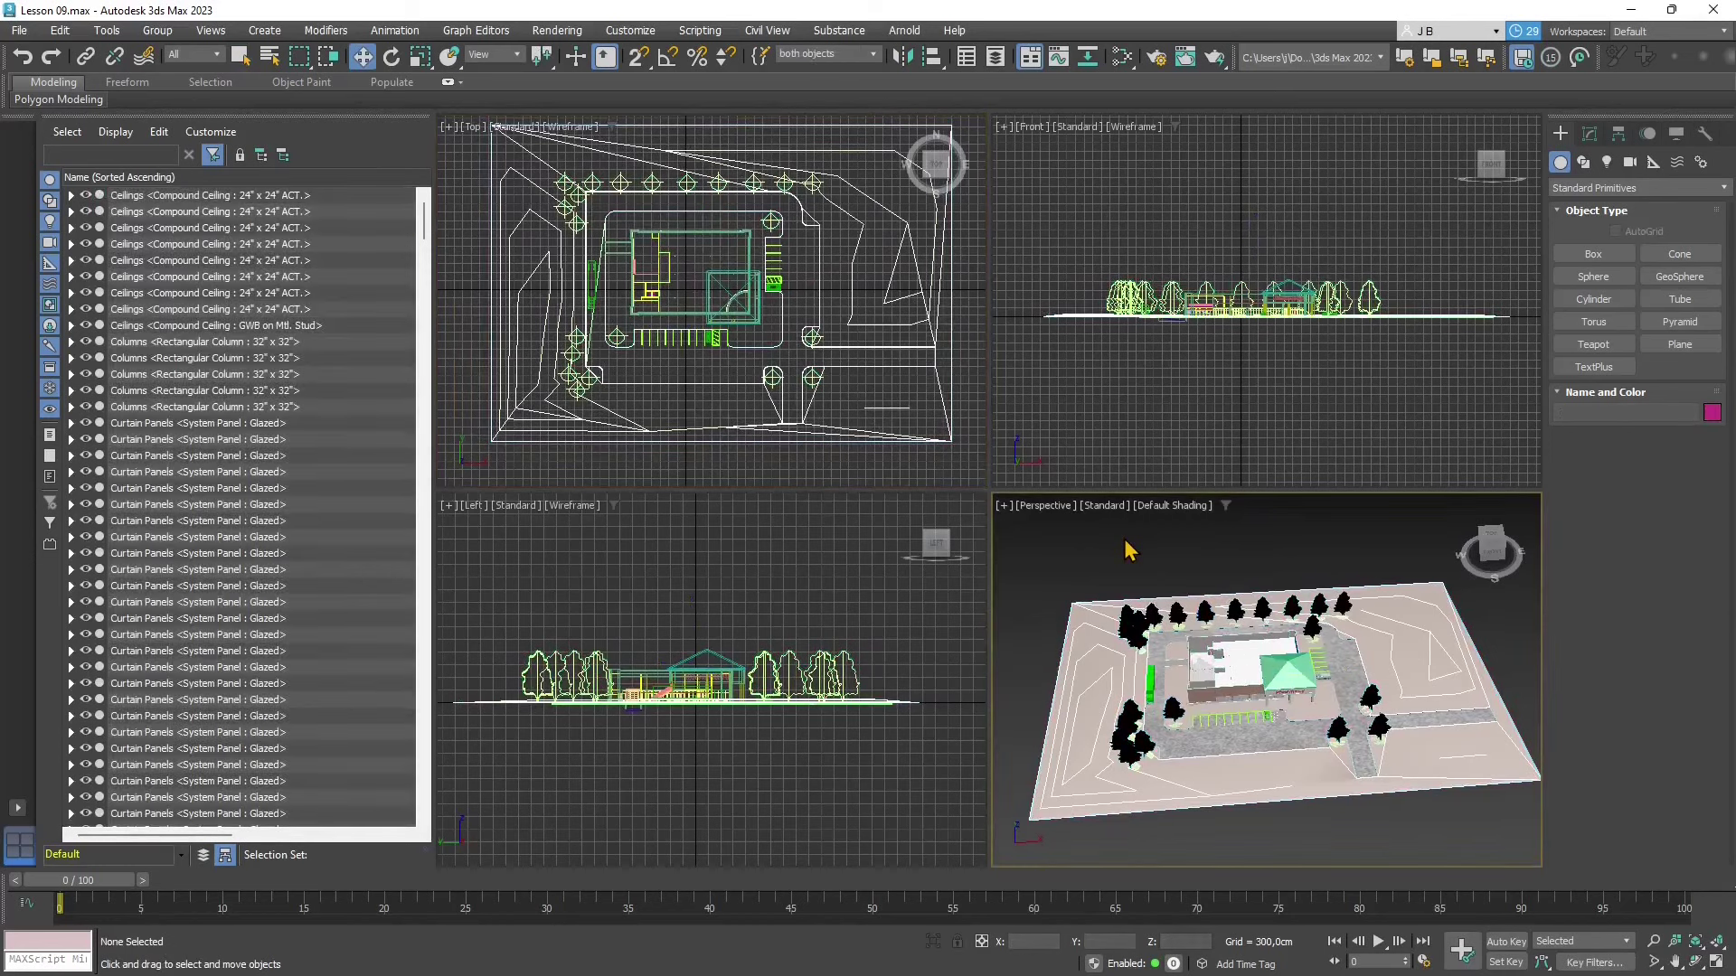
Step: Look over the imported 3D building in the Perspective viewport, and delete the entire model from the scene
{"action": "middle_click_drag", "start_coordinate": [1188, 725], "coordinate": [1199, 711], "text": "alt"}
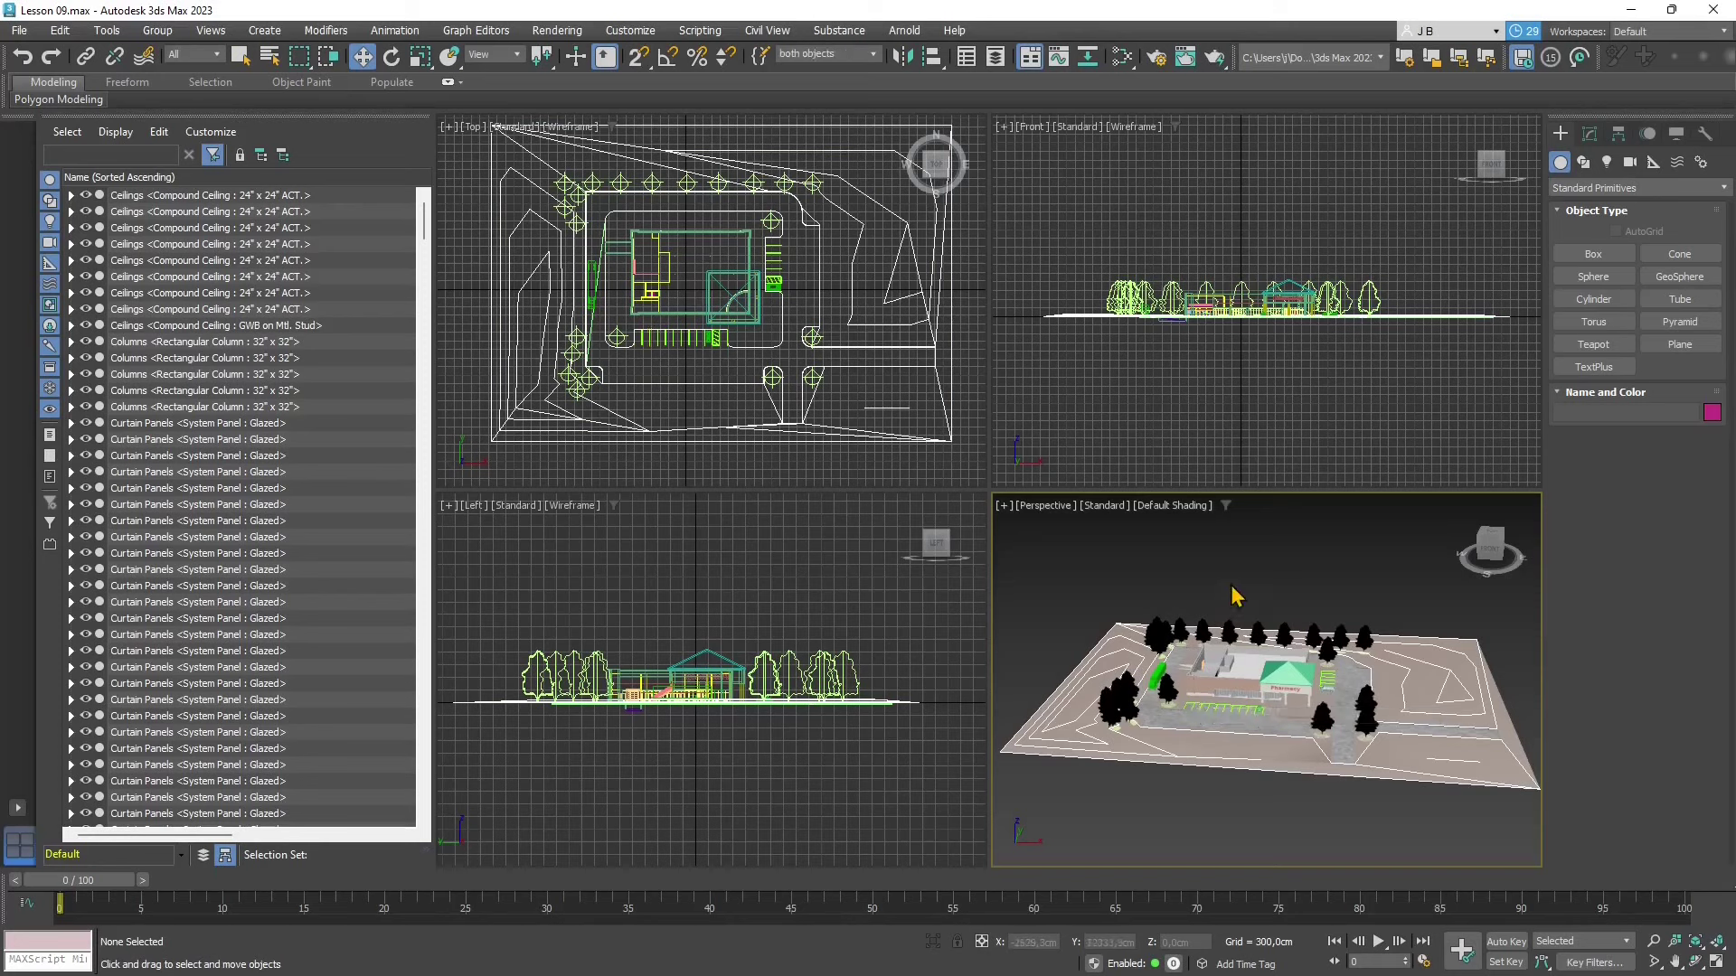
{"action": "scroll", "coordinate": [1182, 754], "scroll_direction": "down", "scroll_amount": 3}
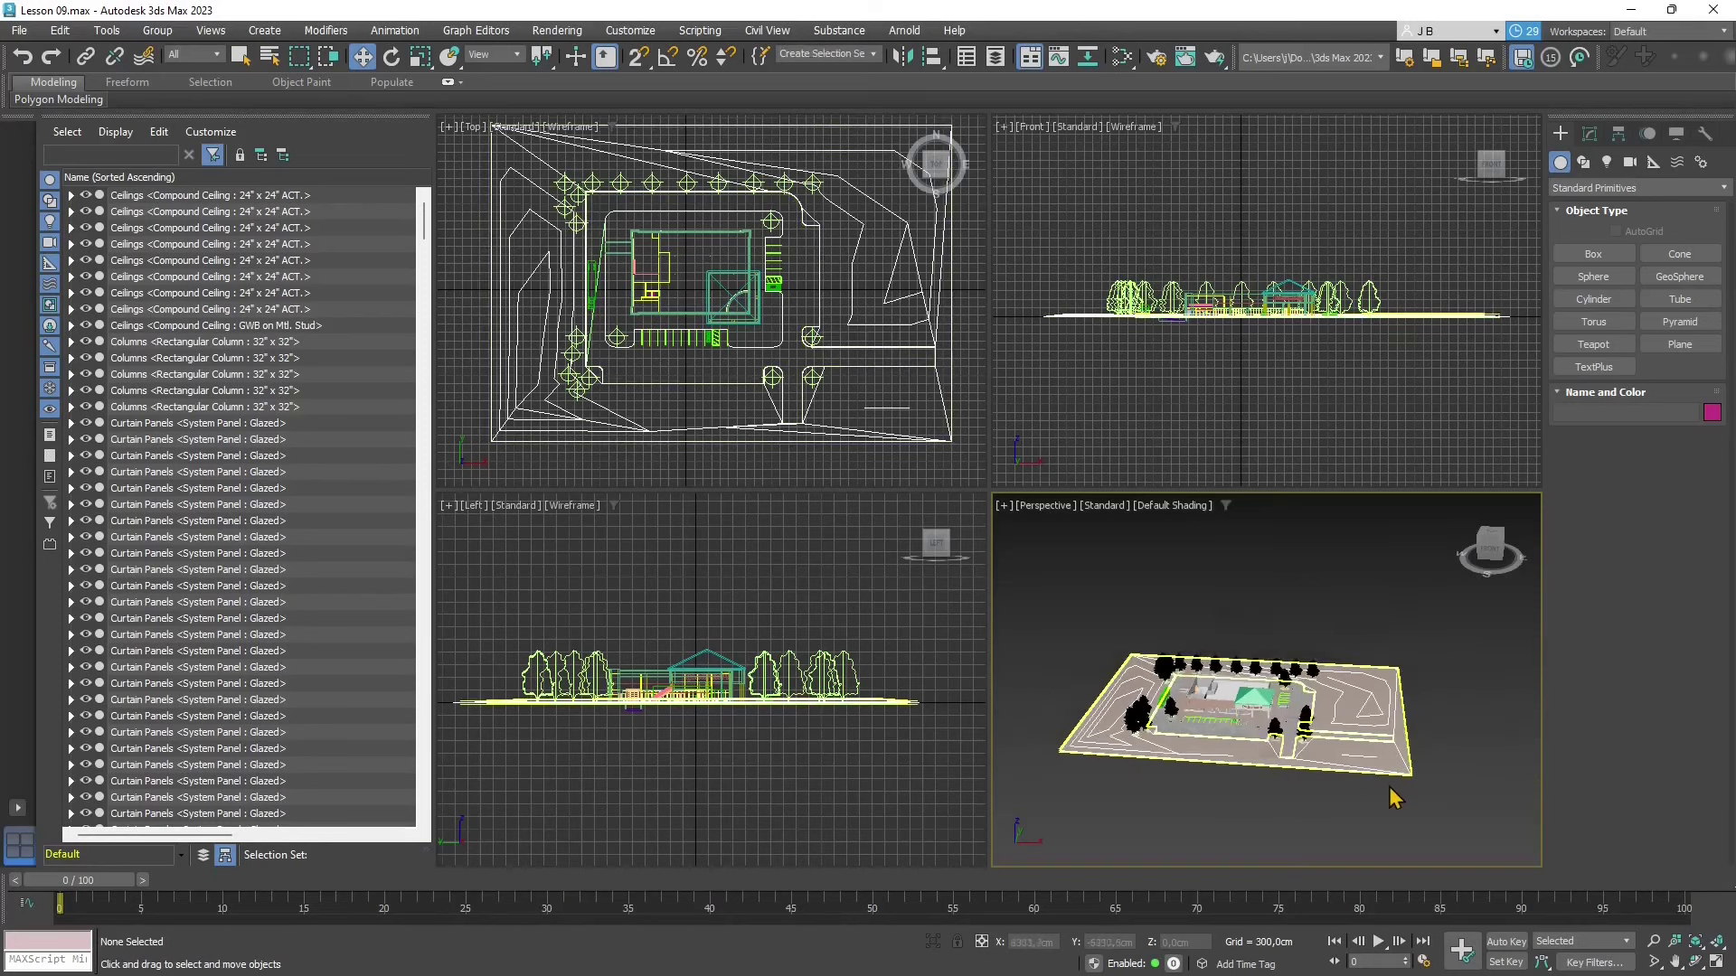
{"action": "scroll", "coordinate": [1393, 786], "scroll_direction": "up", "scroll_amount": 4}
{"action": "scroll", "coordinate": [1316, 758], "scroll_direction": "down", "scroll_amount": 2}
{"action": "scroll", "coordinate": [611, 414], "scroll_direction": "down", "scroll_amount": 2}
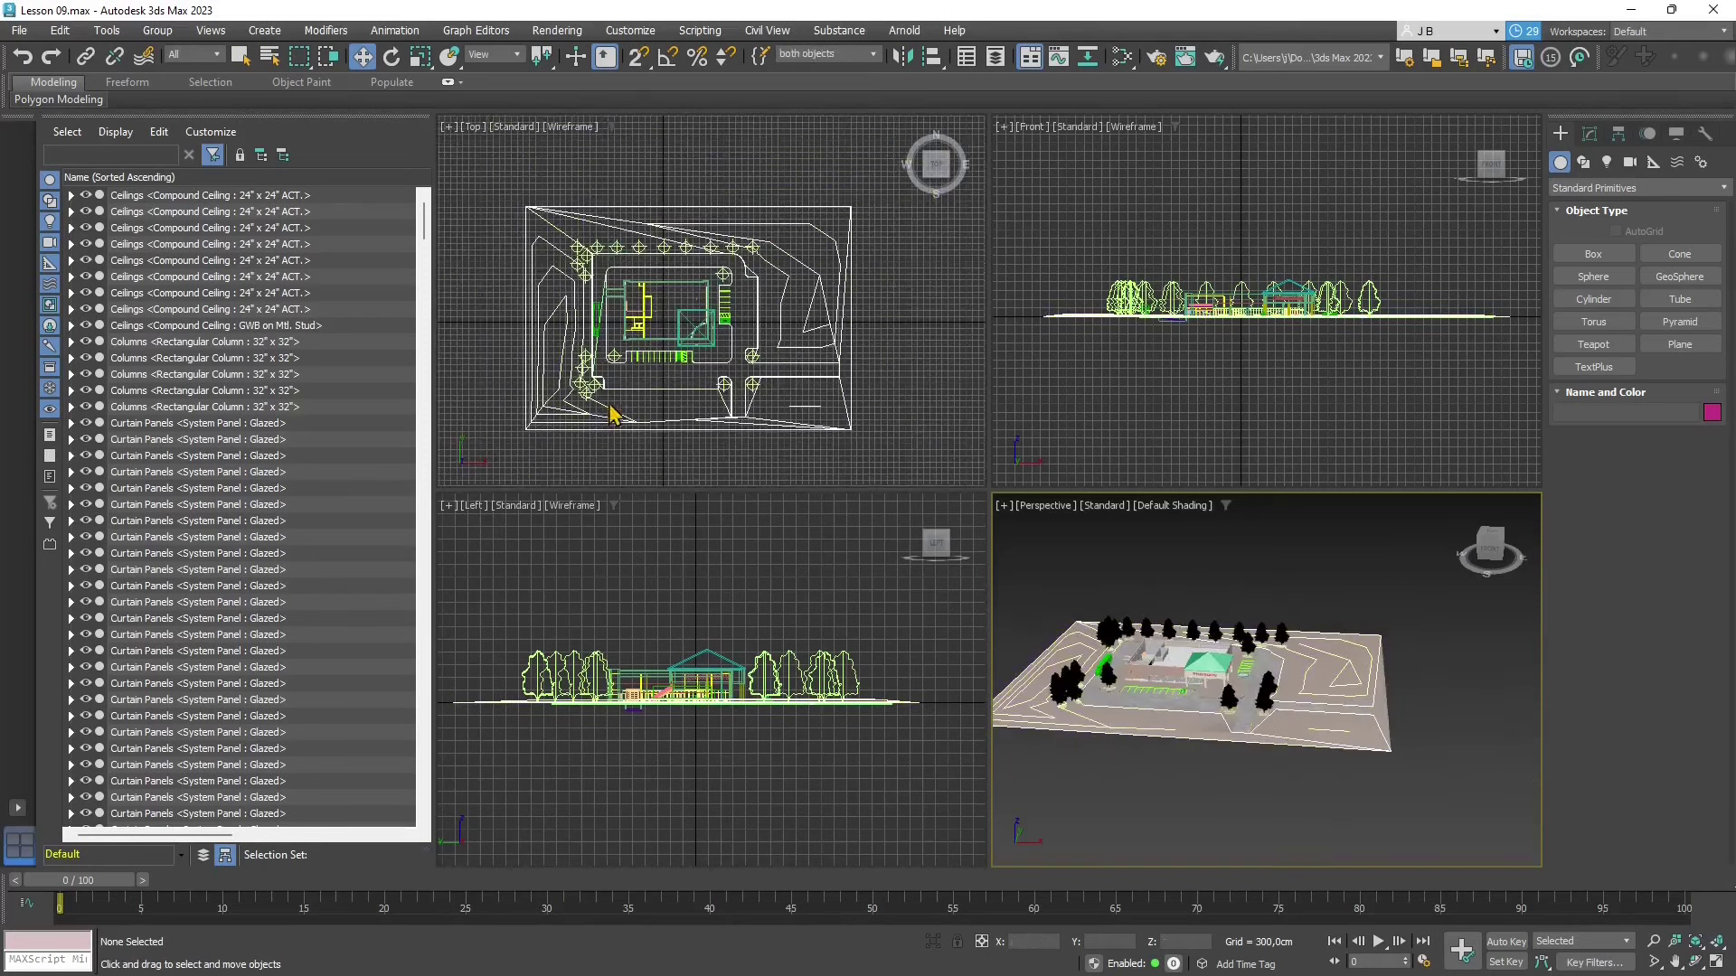
{"action": "left_click_drag", "start_coordinate": [509, 193], "coordinate": [866, 455]}
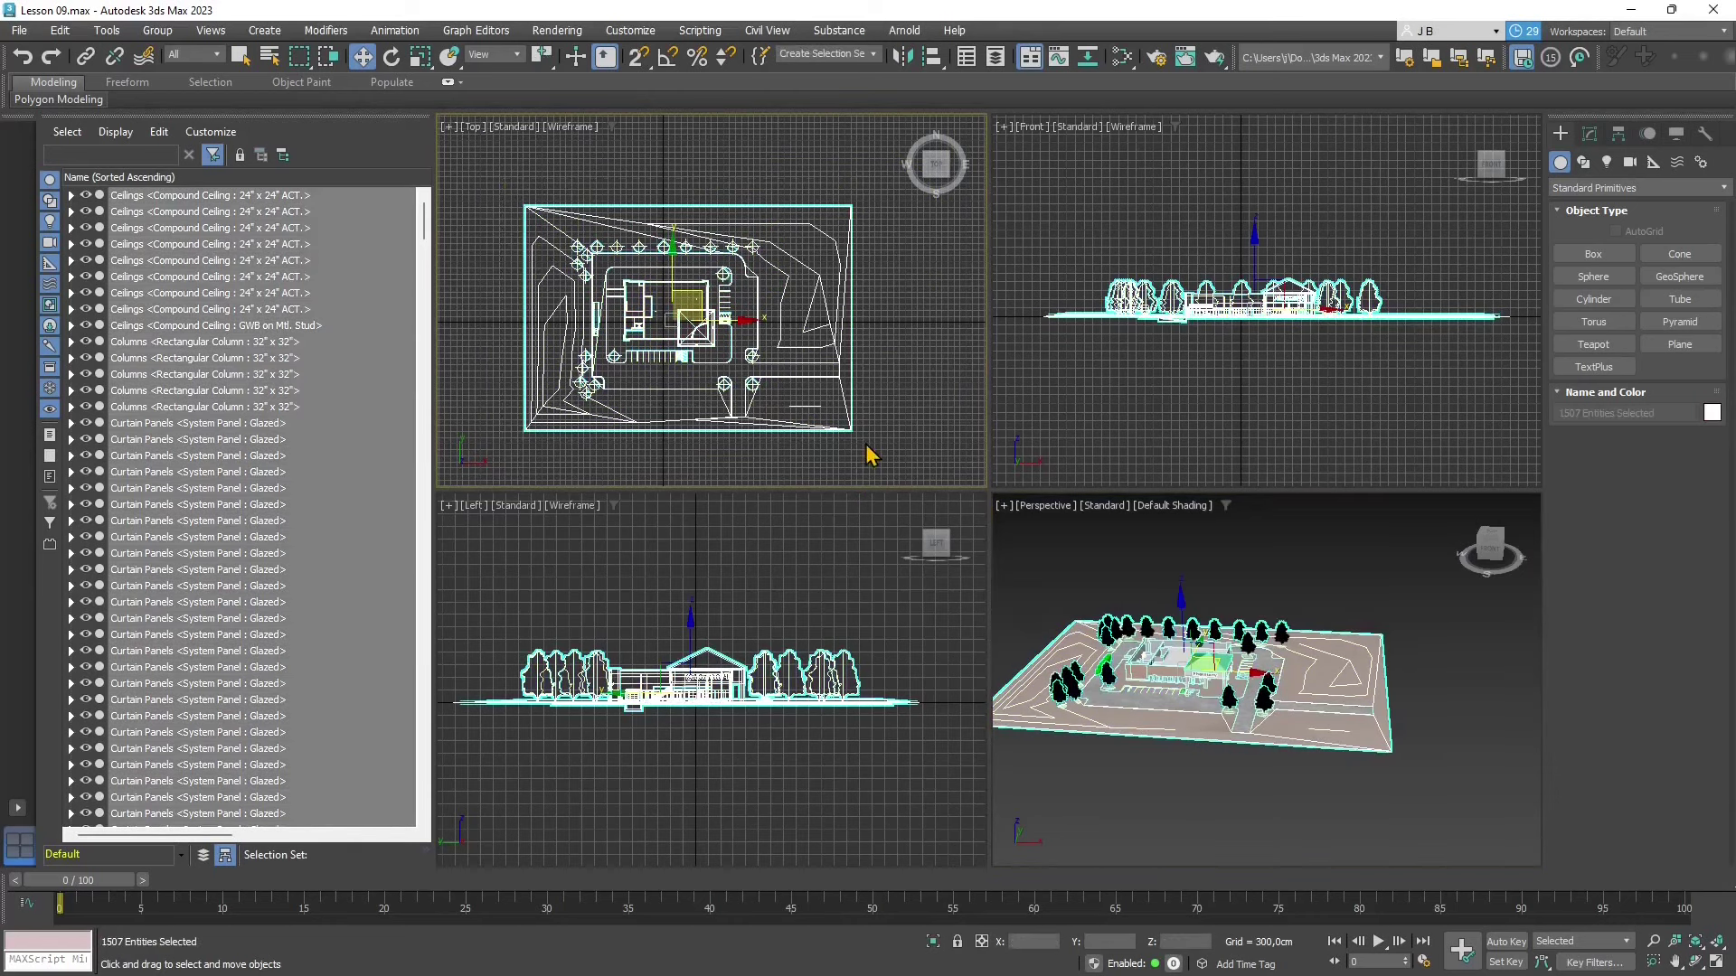
{"action": "key", "text": "Delete"}
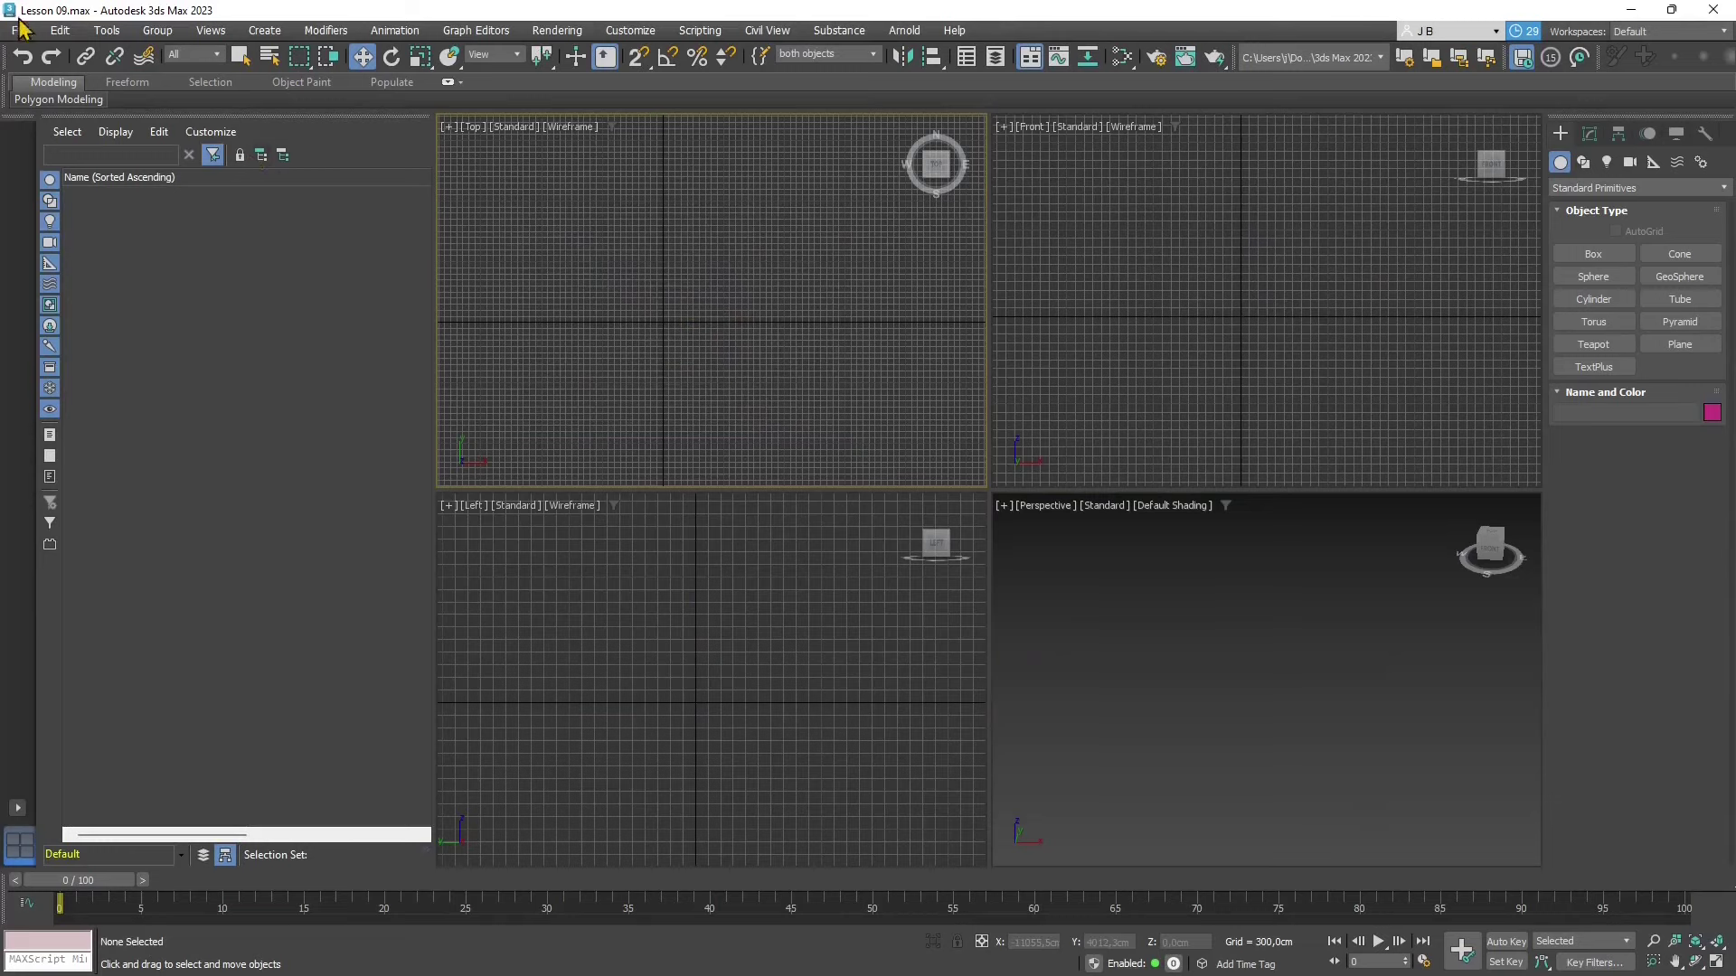
Step: Start importing the Revit to Sketchup DWG drawing from the D:\WORKS\DWG DXF folder
{"action": "left_click", "coordinate": [18, 30]}
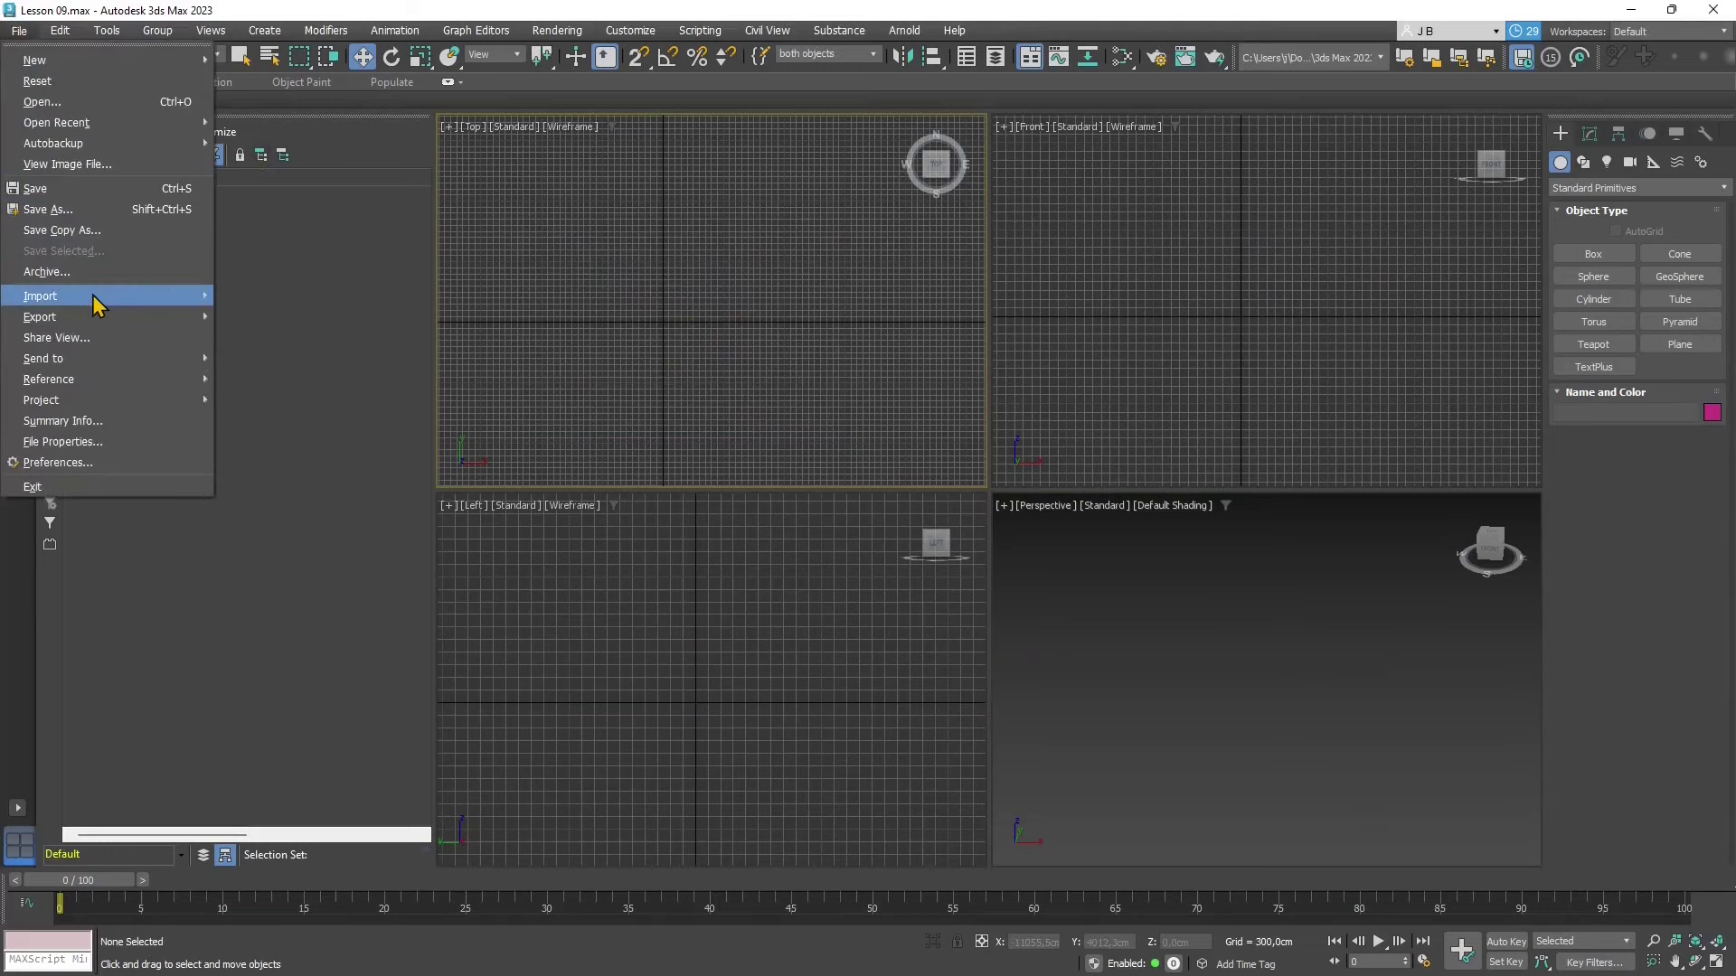
{"action": "mouse_move", "coordinate": [94, 297]}
{"action": "left_click", "coordinate": [233, 297]}
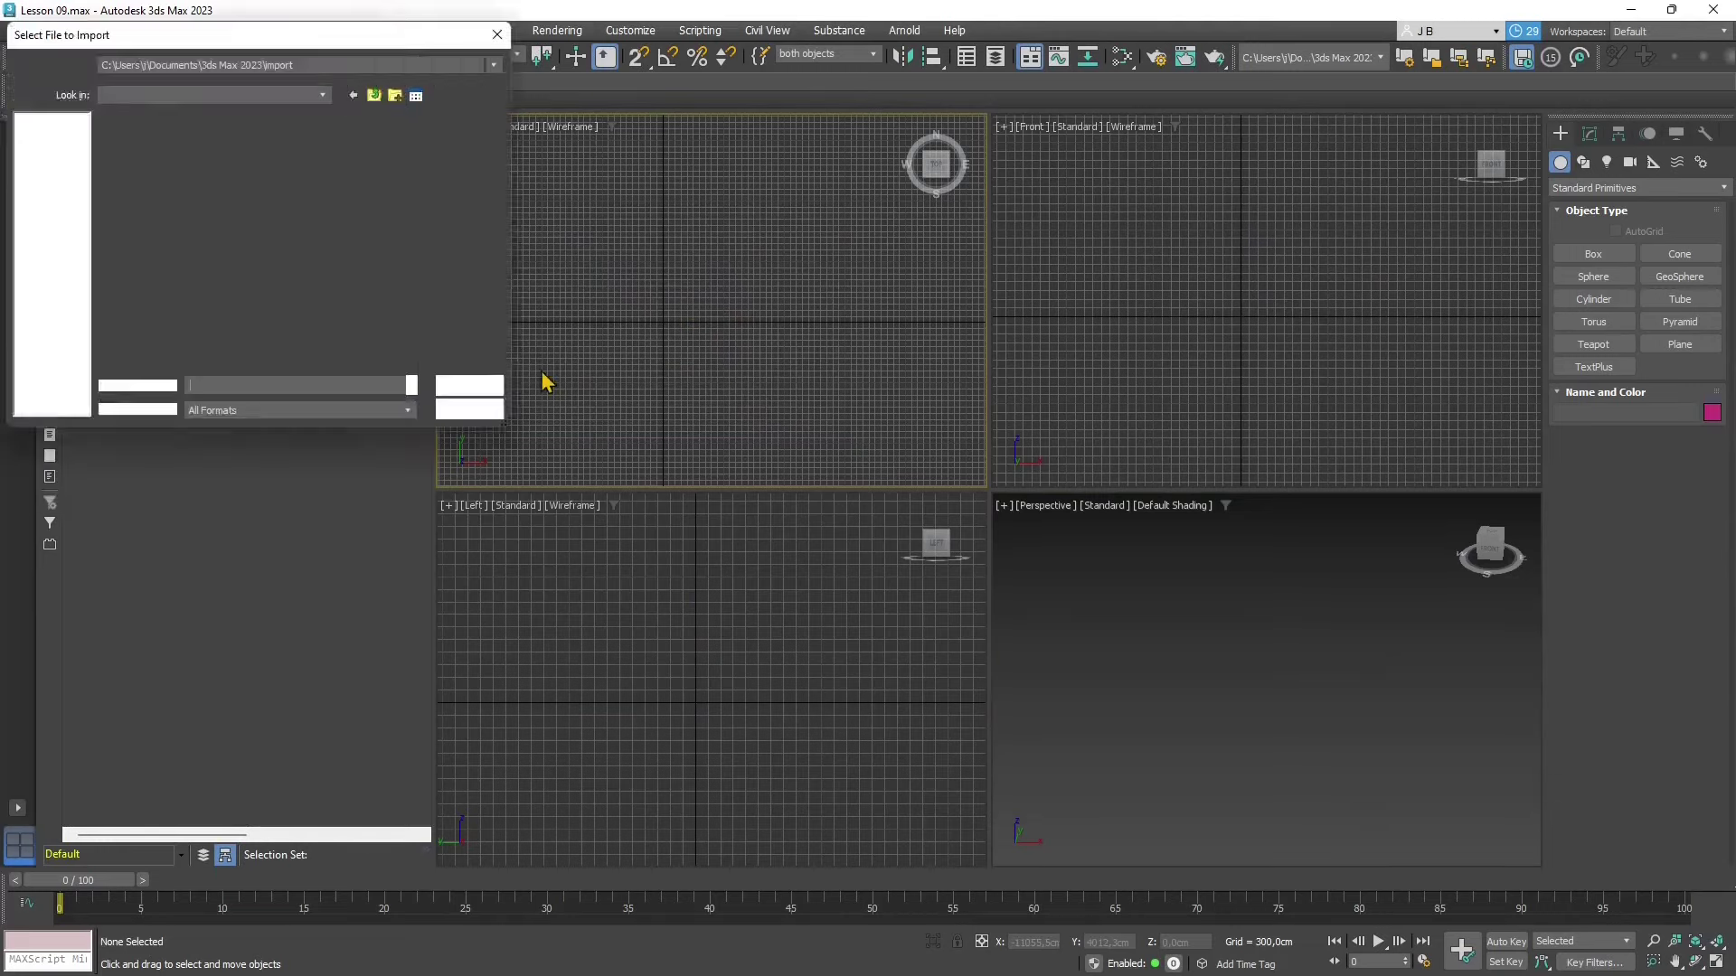
{"action": "left_click", "coordinate": [570, 179]}
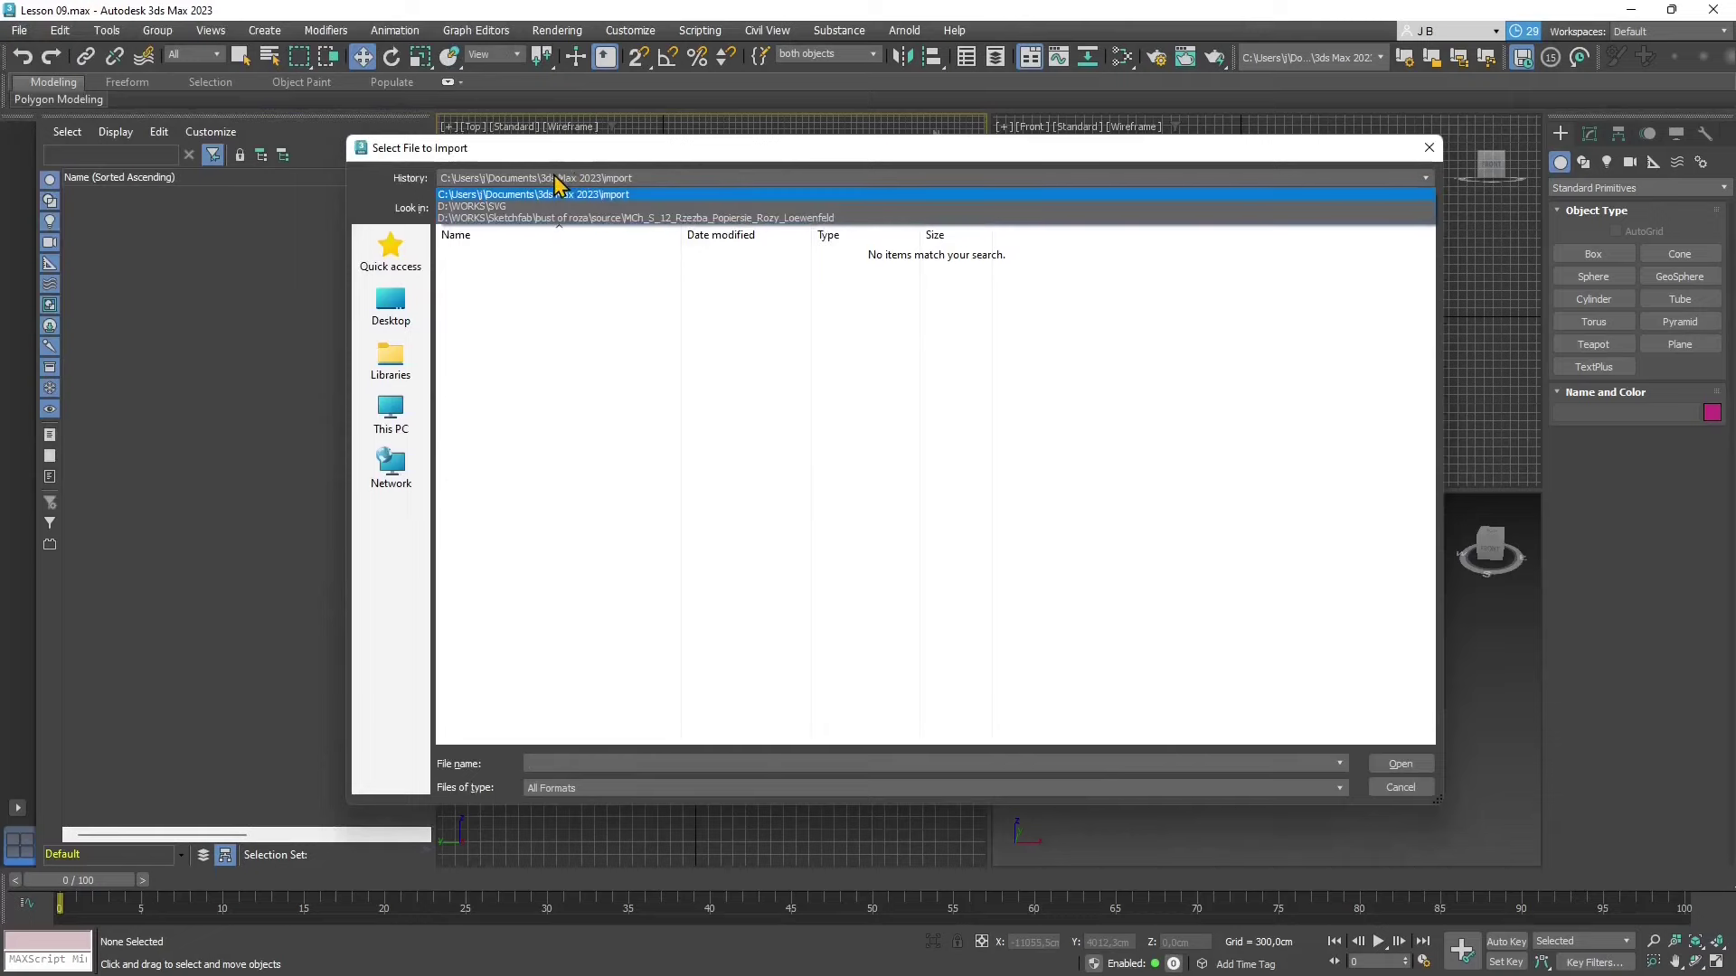
{"action": "left_click", "coordinate": [396, 418]}
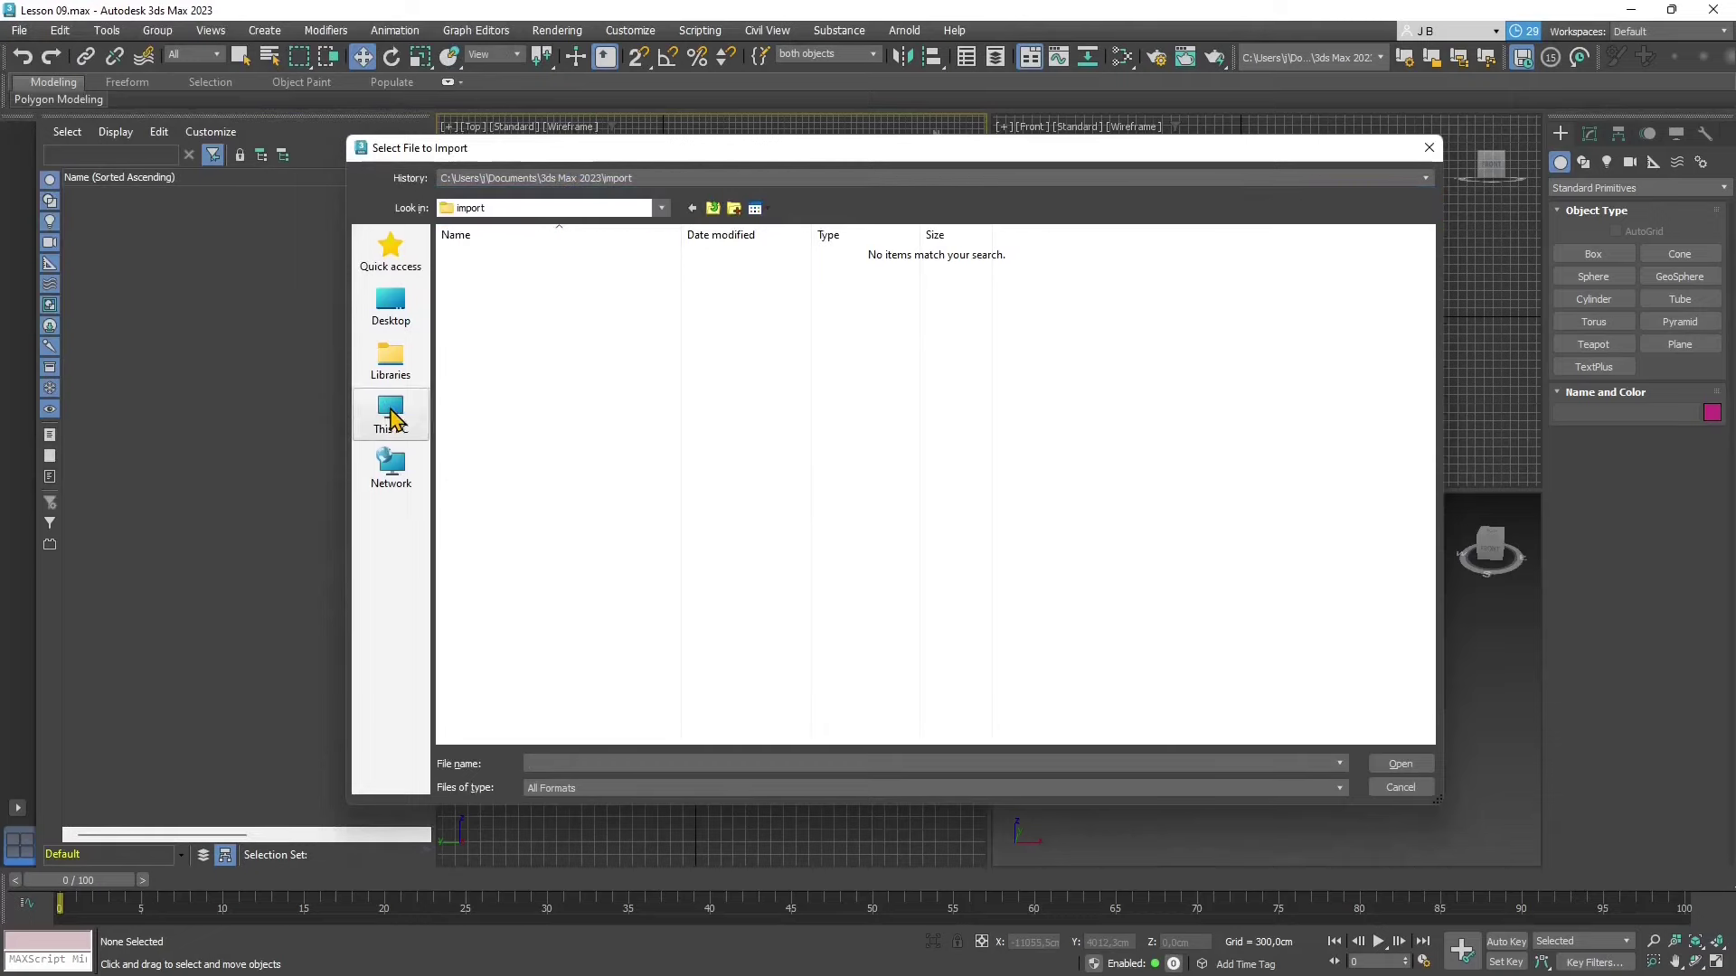
{"action": "double_click", "coordinate": [680, 397]}
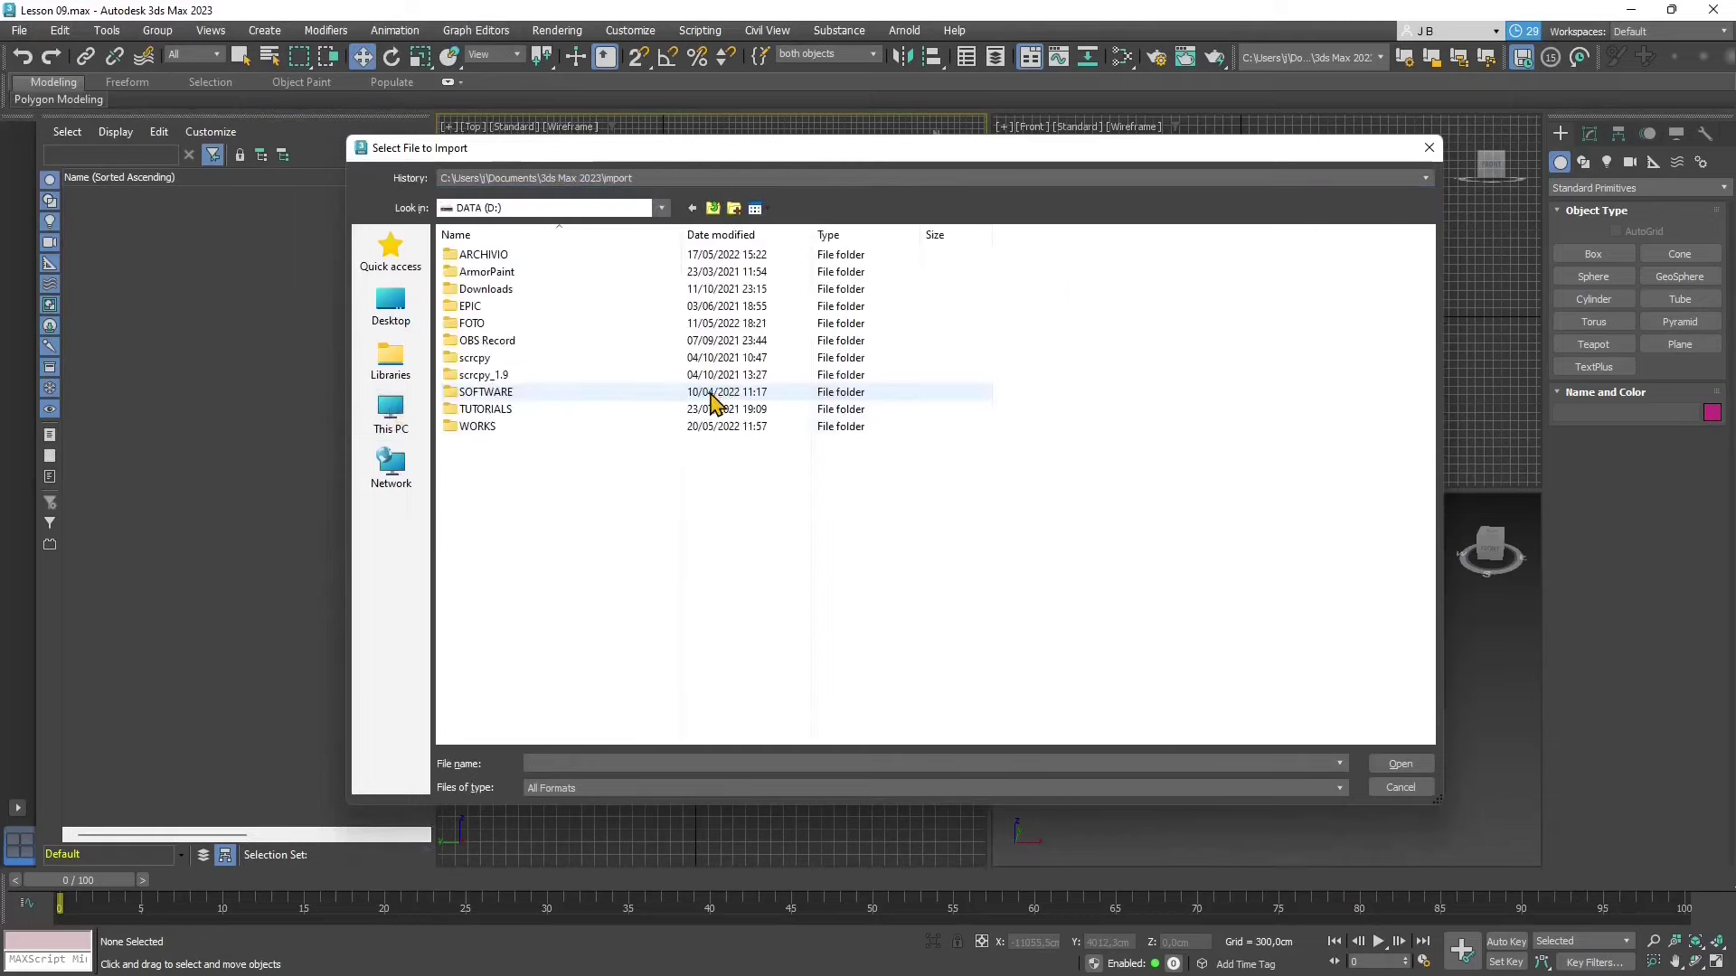
{"action": "double_click", "coordinate": [511, 432]}
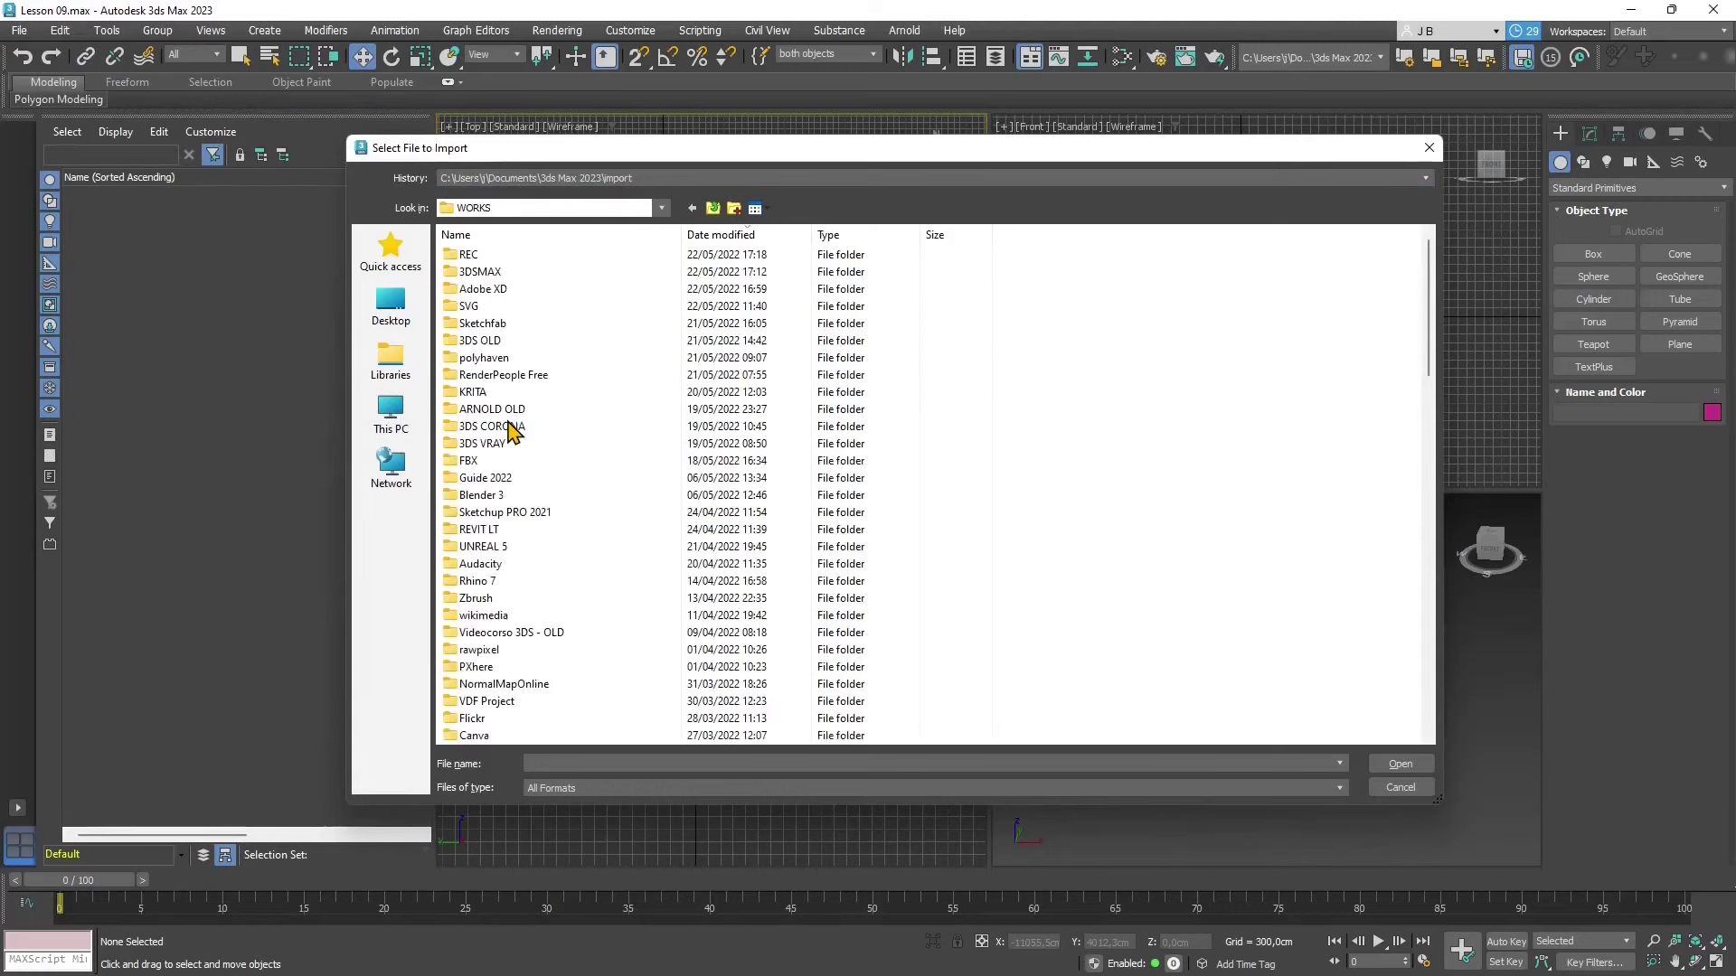
{"action": "left_click", "coordinate": [498, 348]}
{"action": "key", "text": "d"}
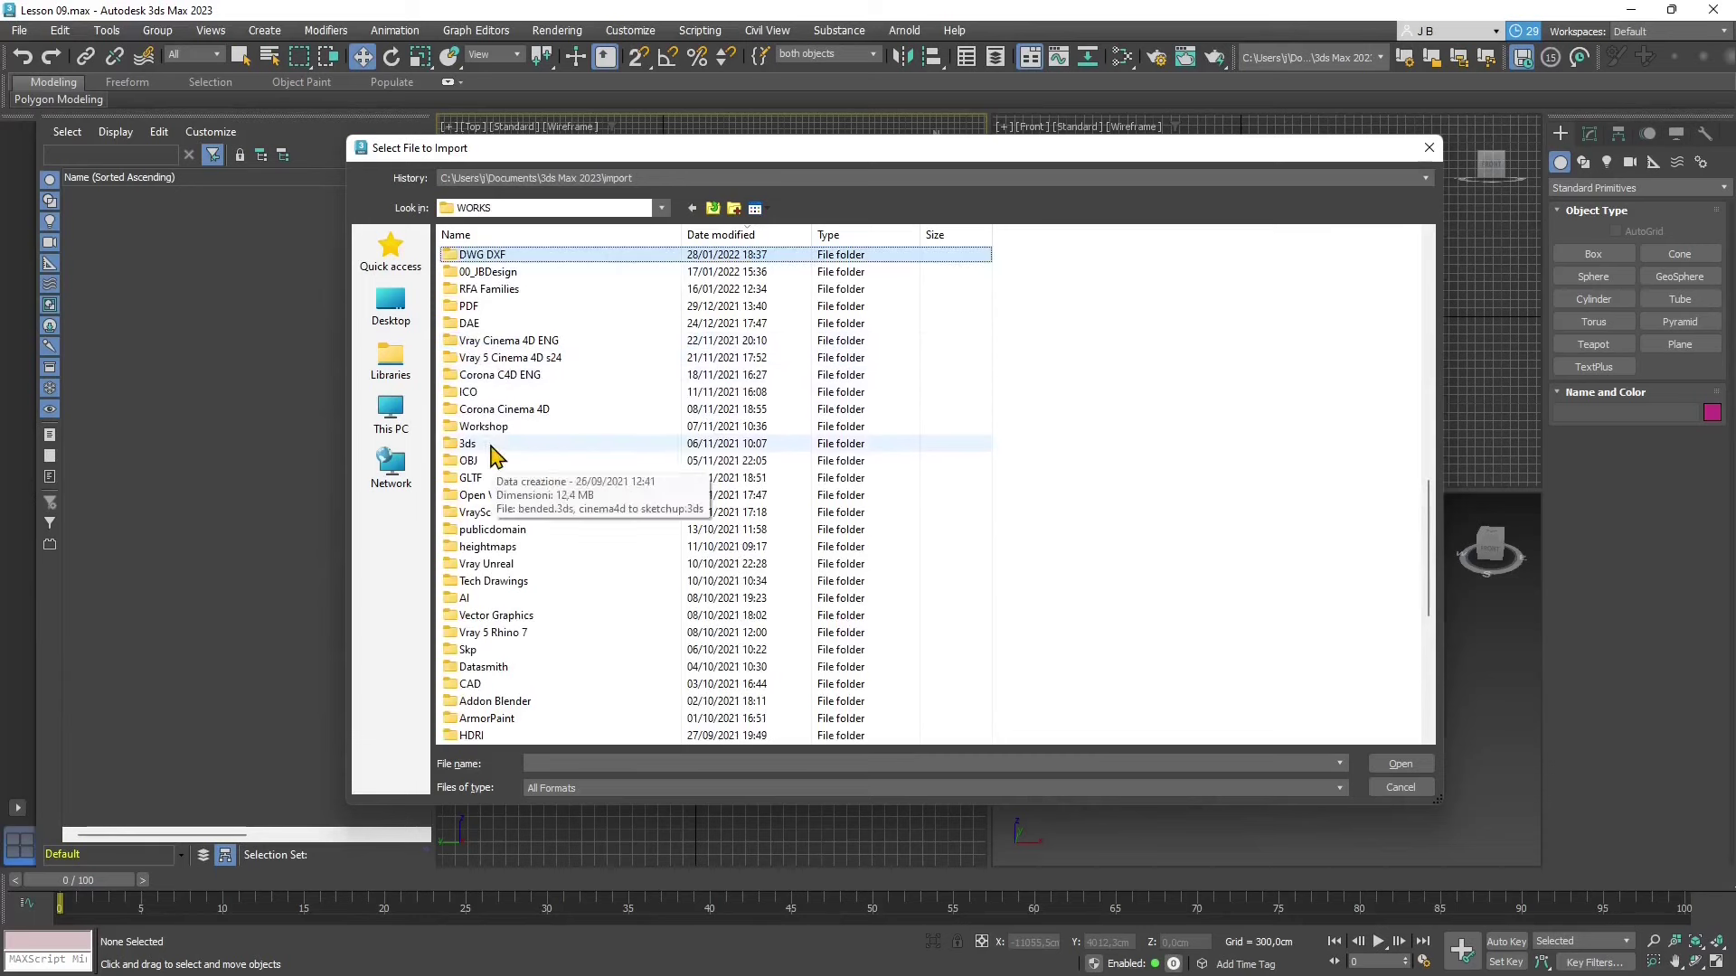
{"action": "double_click", "coordinate": [476, 257]}
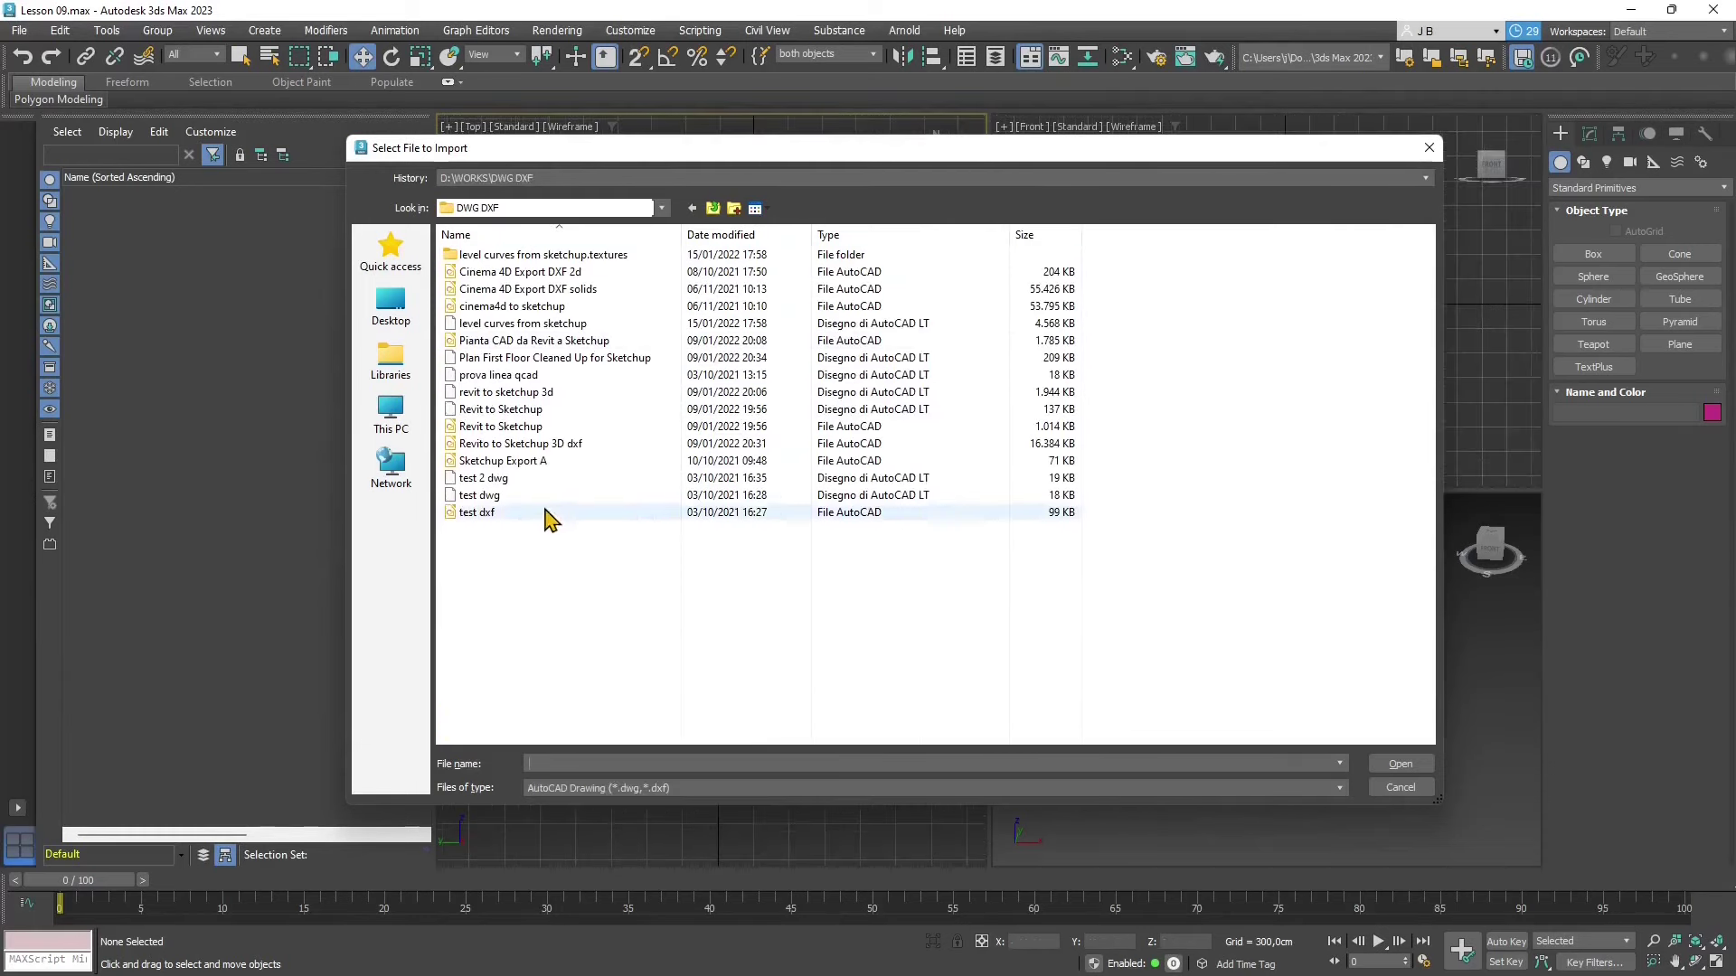
{"action": "left_click", "coordinate": [519, 410]}
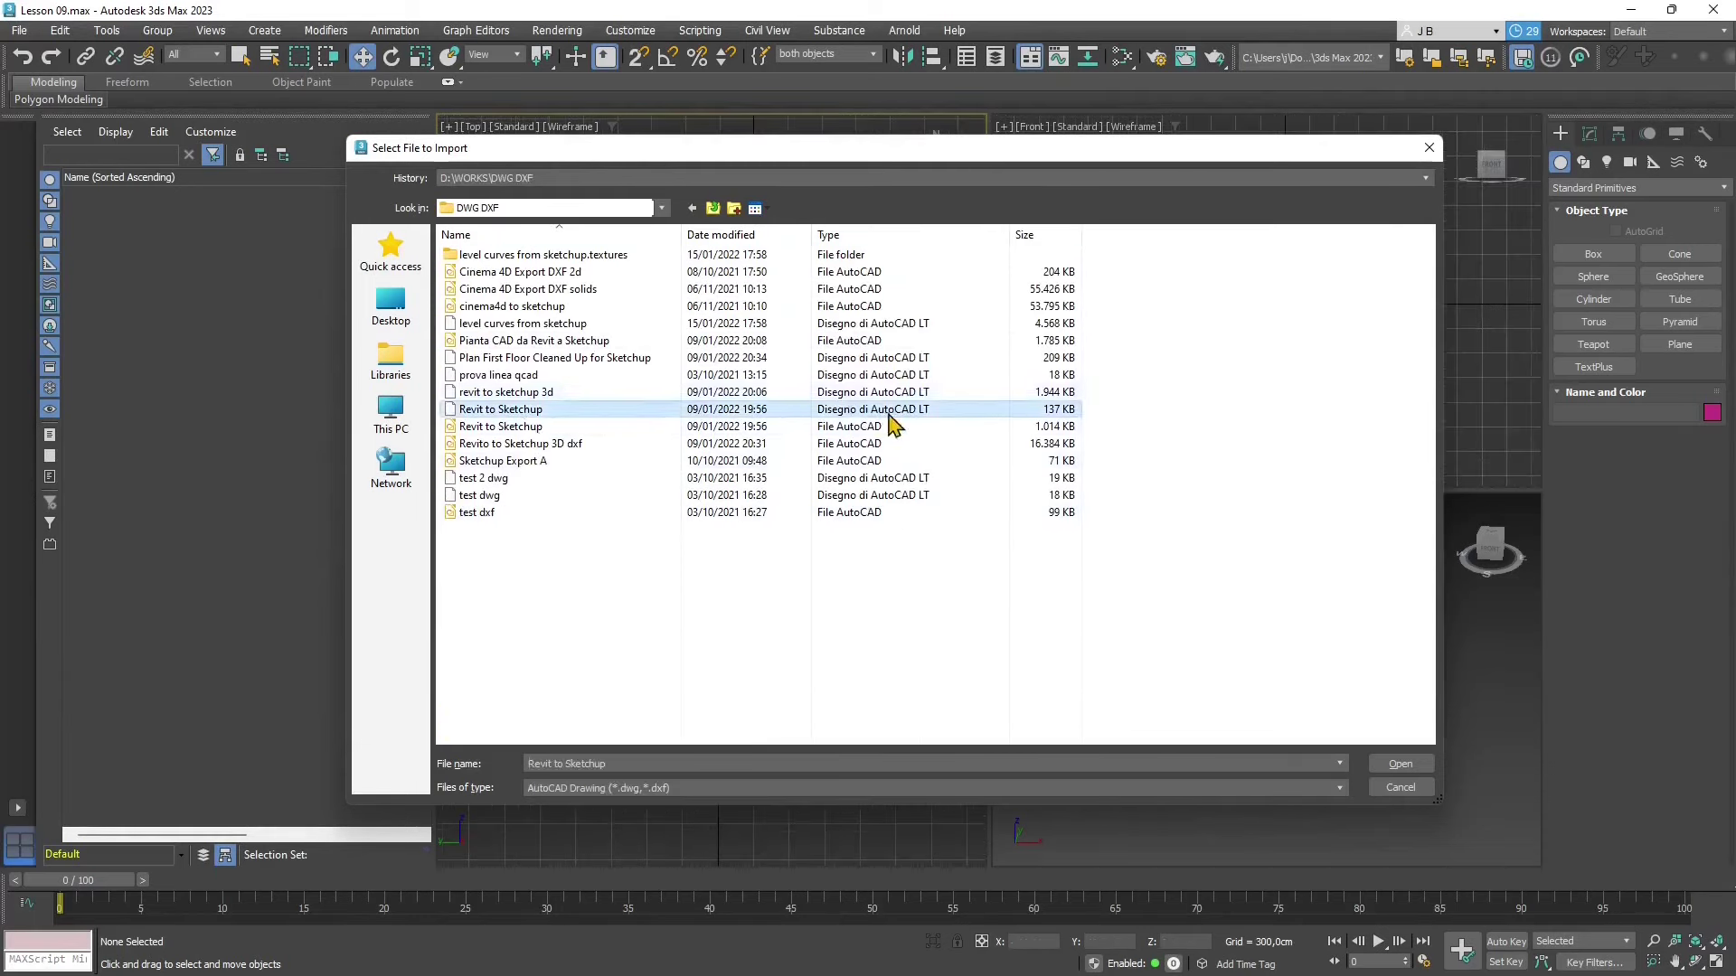
{"action": "left_click", "coordinate": [1400, 764]}
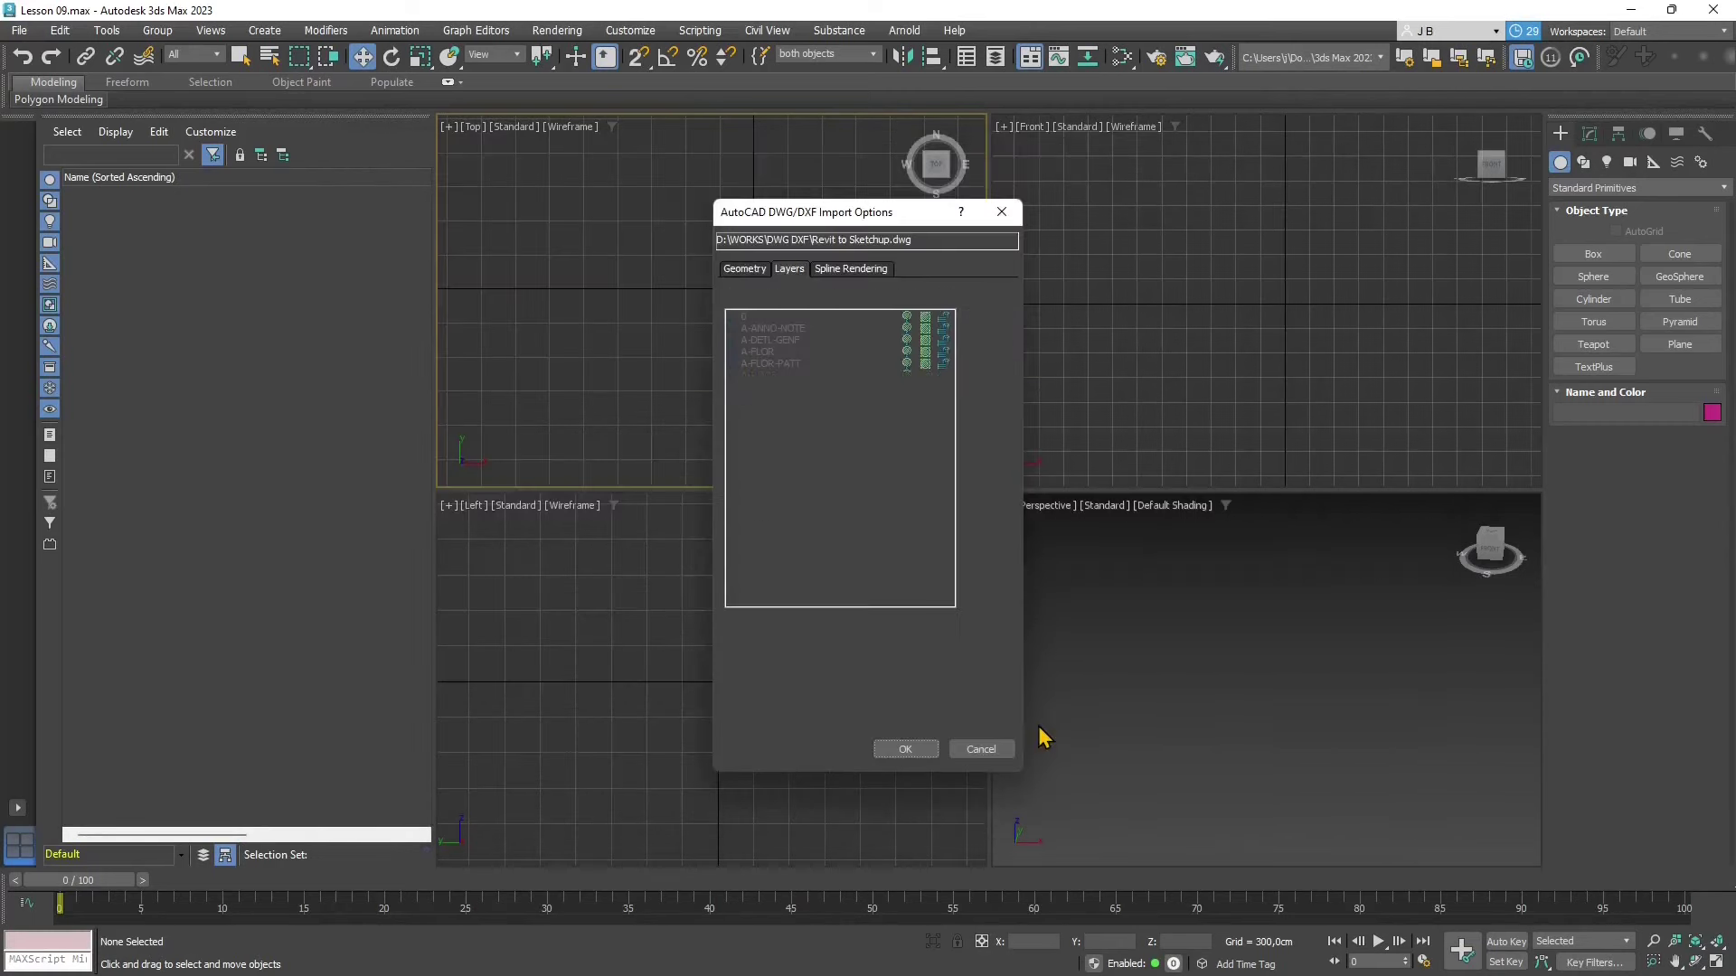
Step: Review the geometry, layer and spline rendering import options, trying Select from list before returning to Skip all frozen layers
{"action": "left_click", "coordinate": [744, 270]}
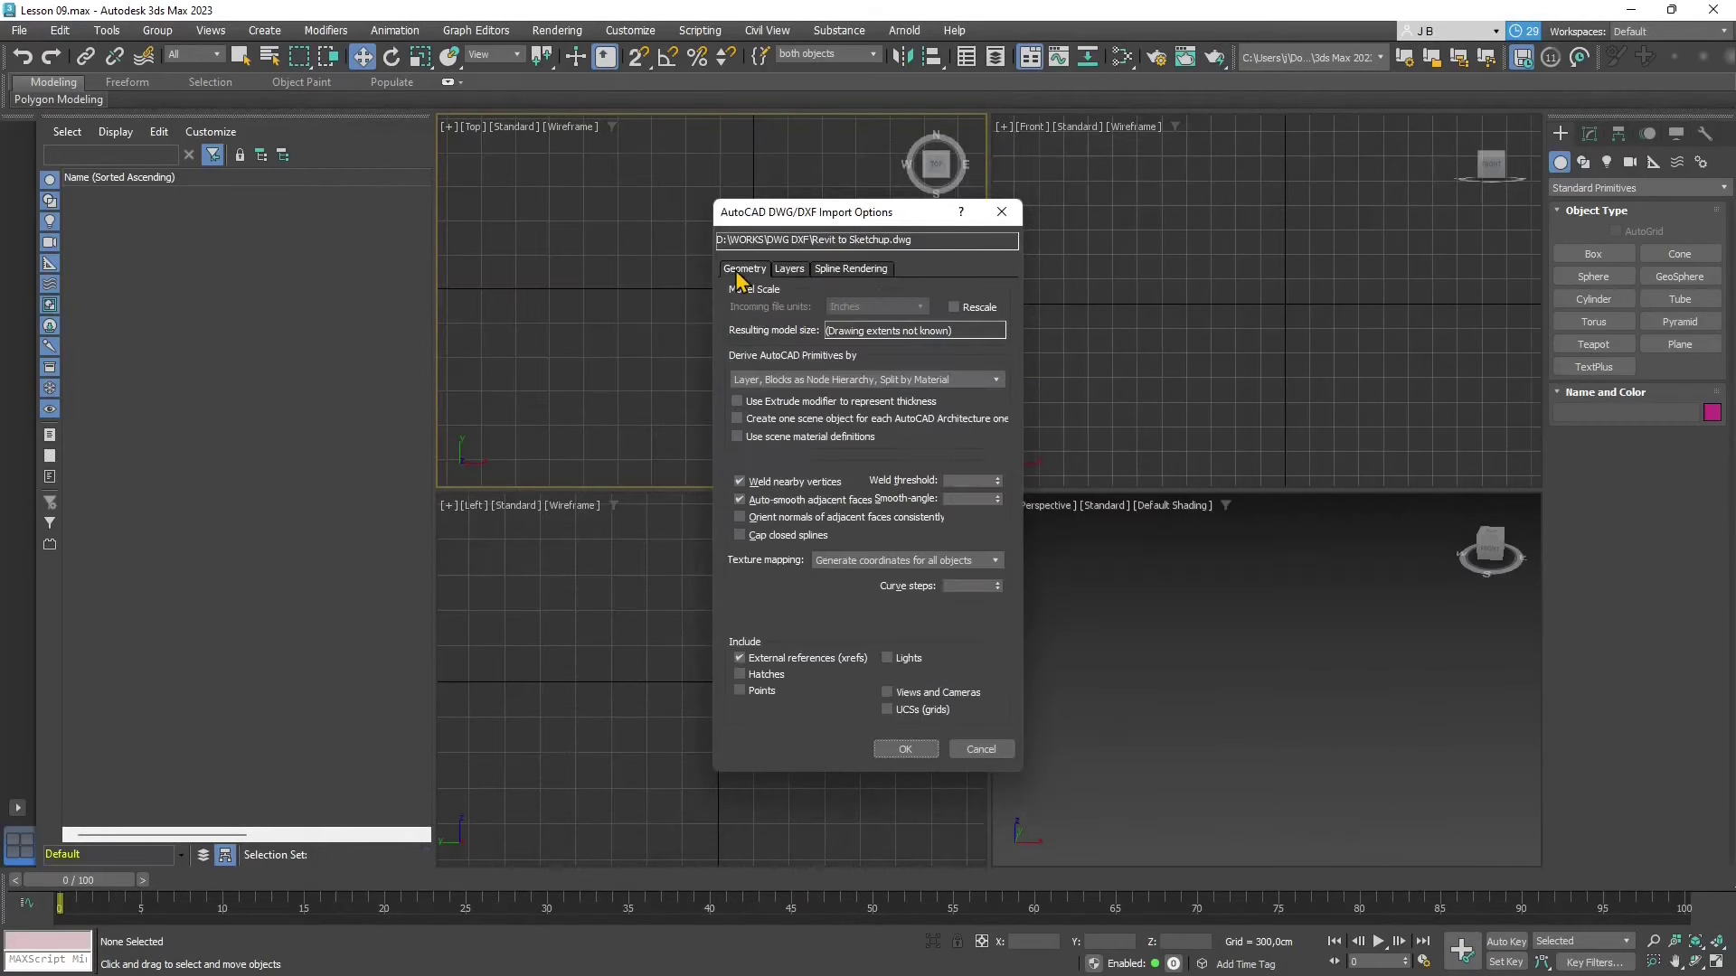
{"action": "left_click", "coordinate": [790, 269]}
{"action": "left_click", "coordinate": [879, 296]}
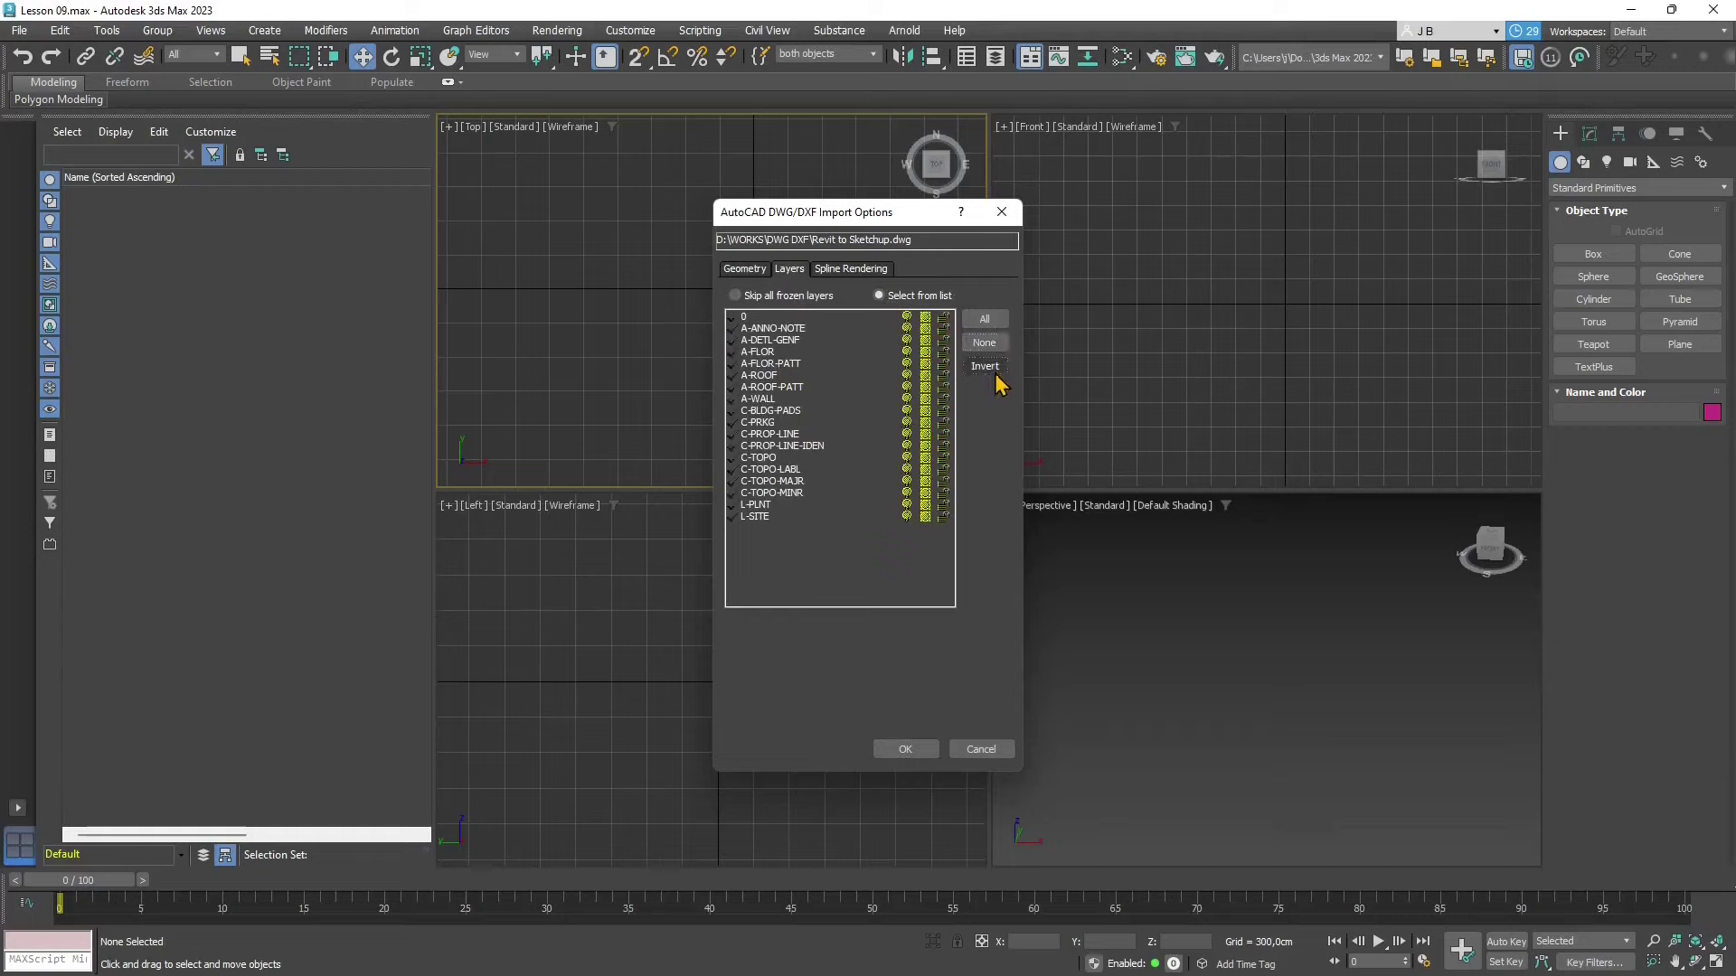
{"action": "left_click", "coordinate": [763, 298]}
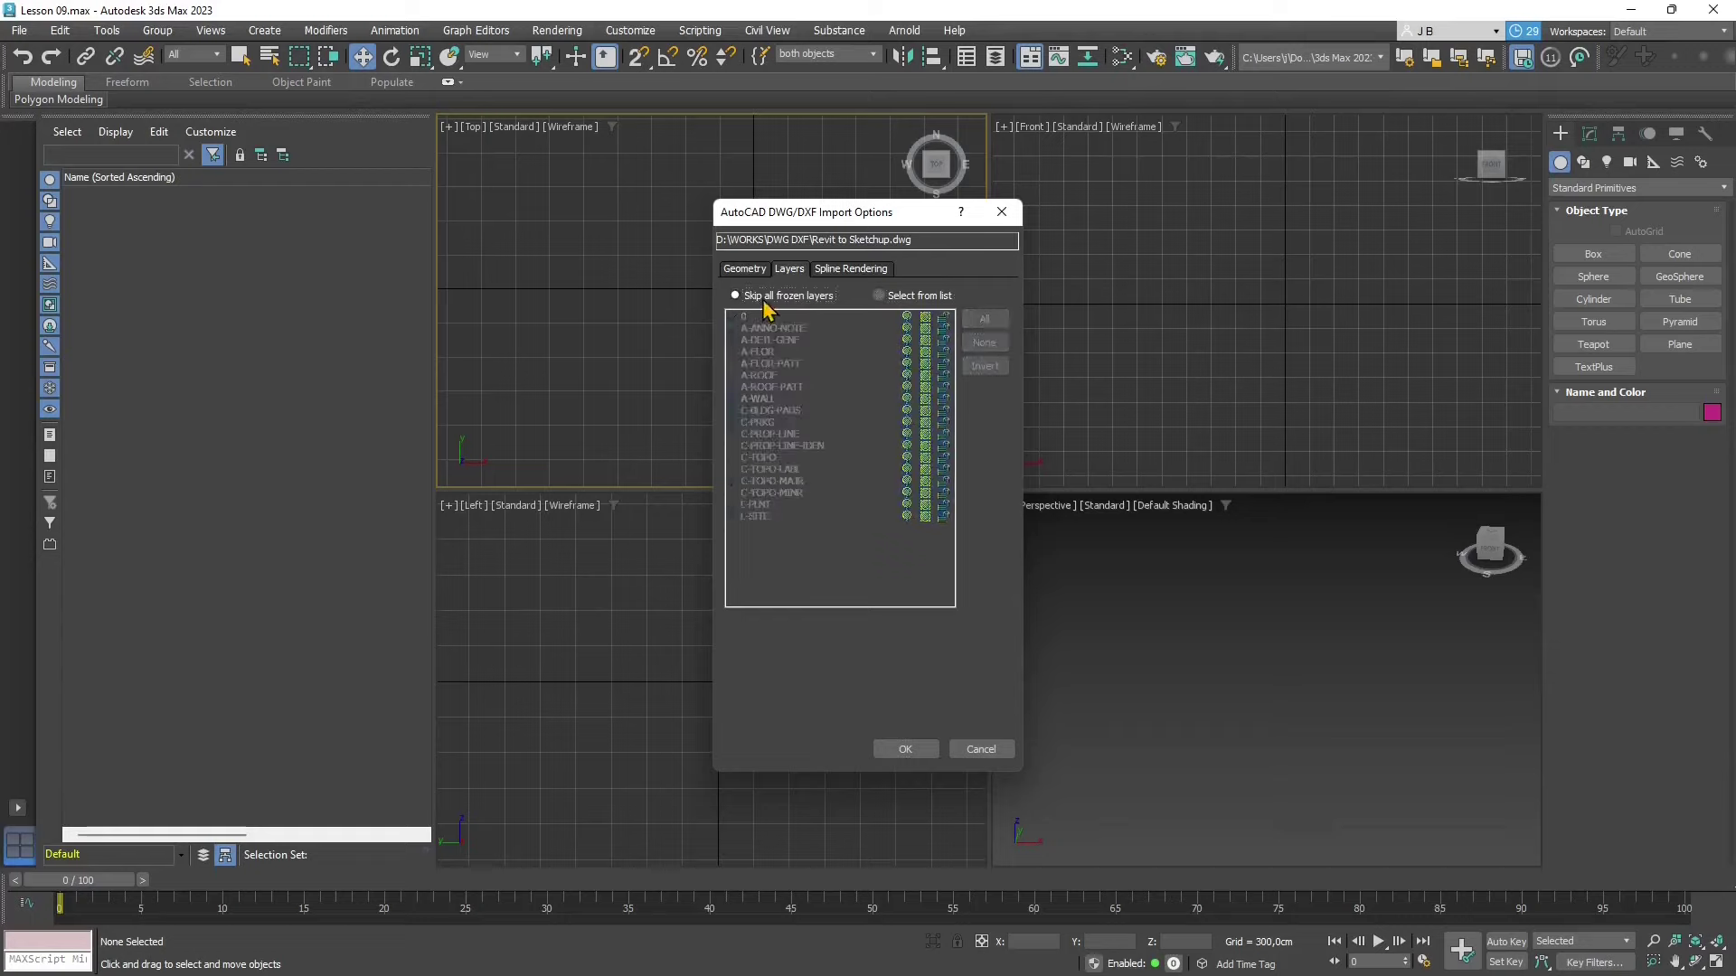
{"action": "left_click", "coordinate": [841, 270]}
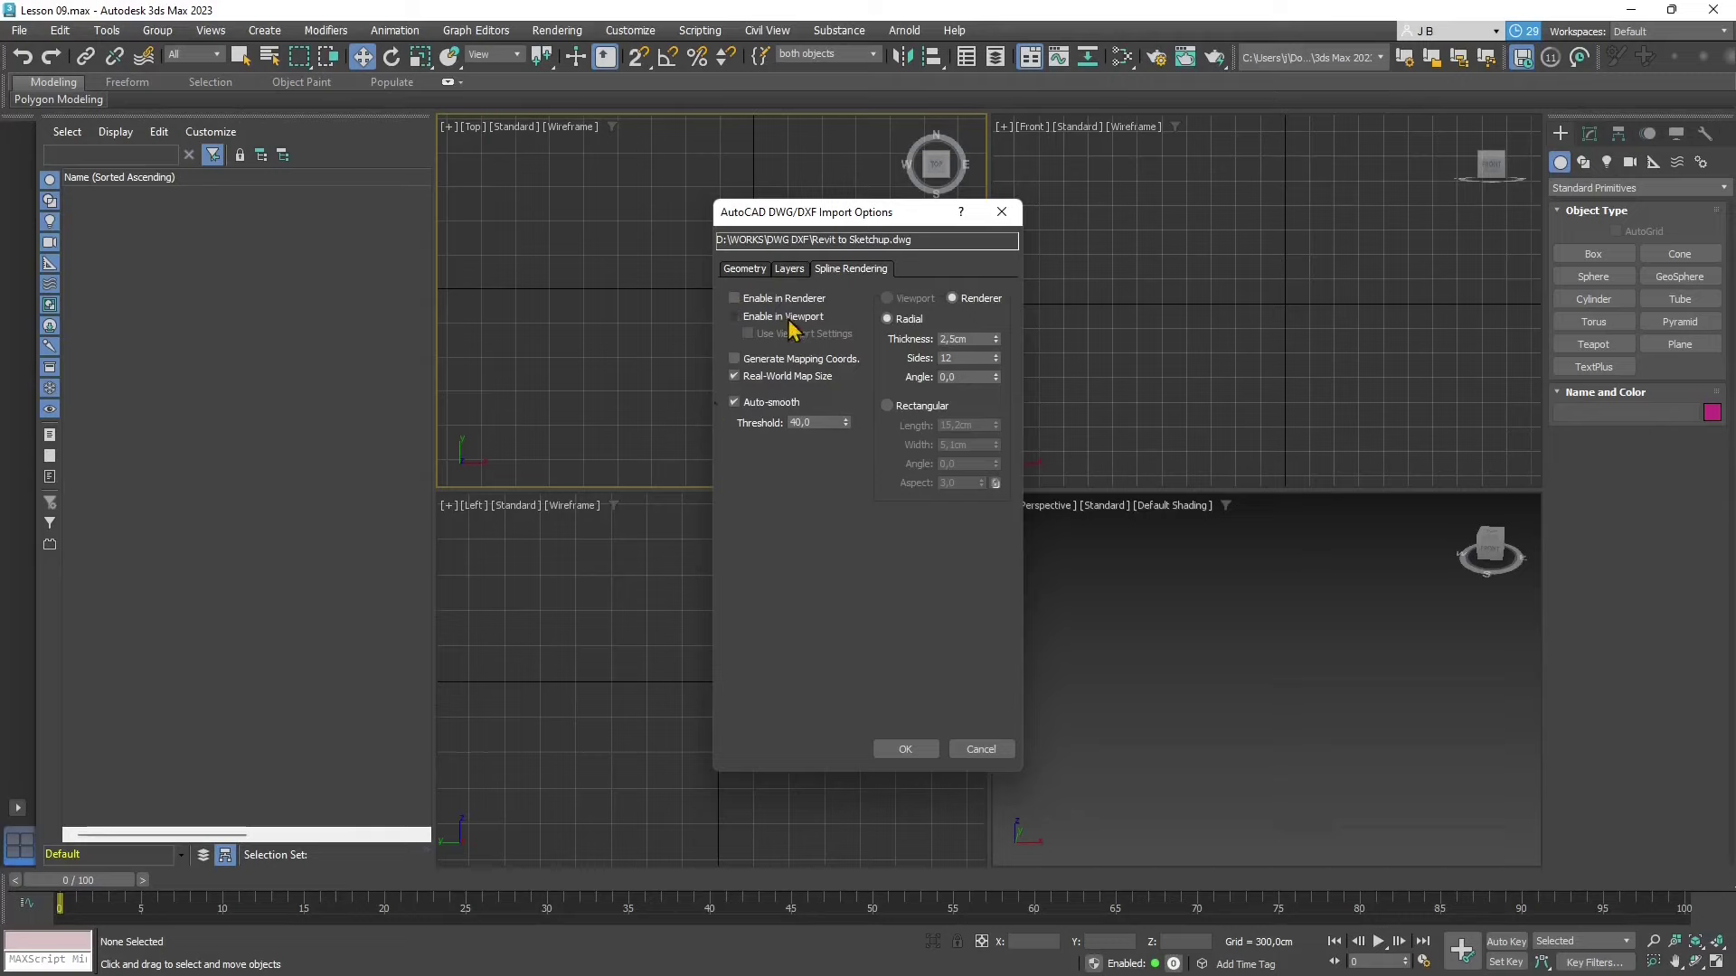
Step: Enable rescaling with incoming file units set to Millimeters and import the drawing
{"action": "left_click", "coordinate": [745, 269]}
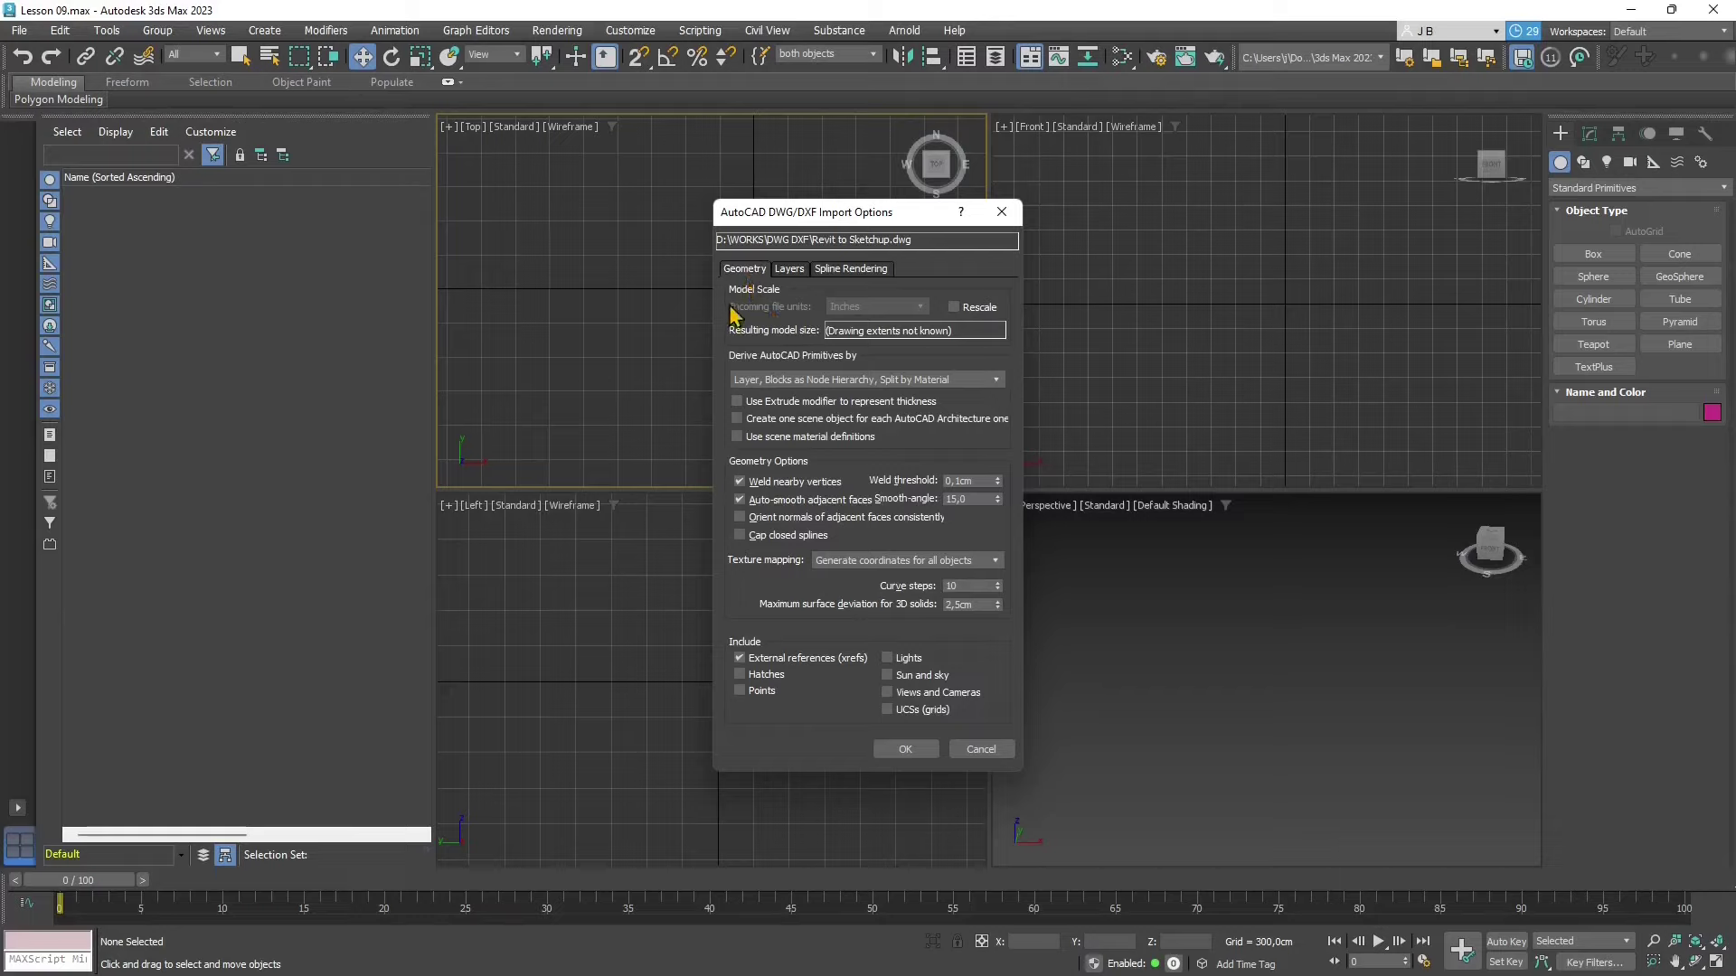
{"action": "left_click", "coordinate": [953, 307]}
{"action": "left_click", "coordinate": [919, 307]}
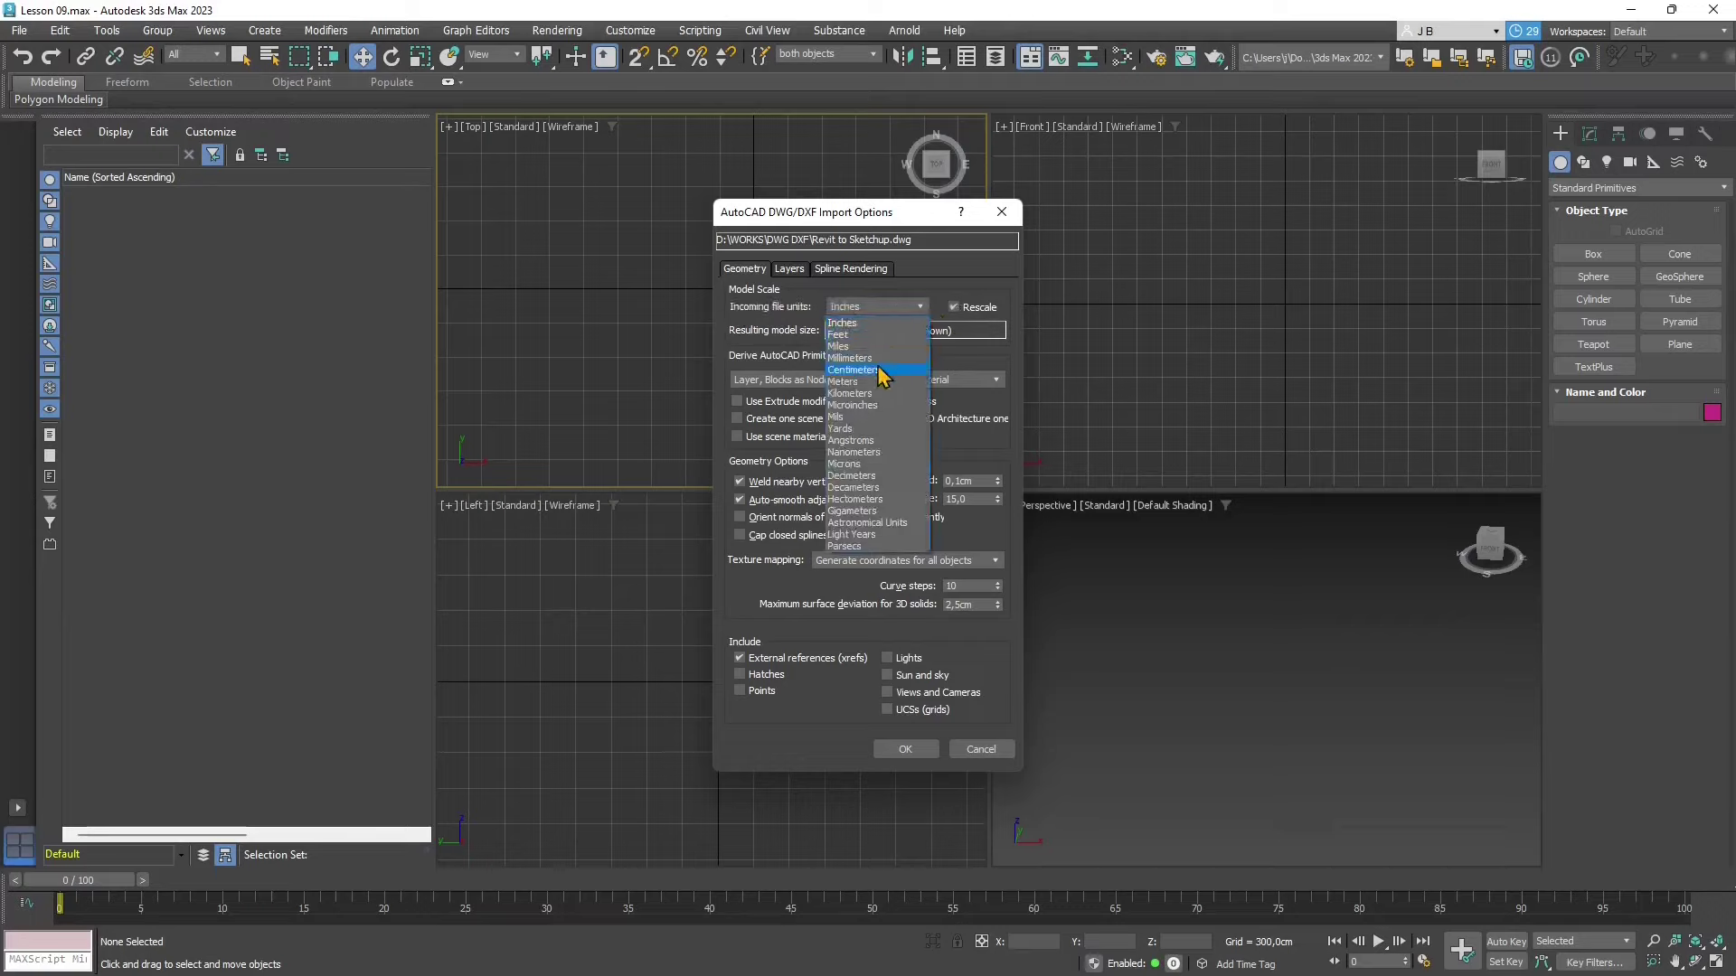
{"action": "left_click", "coordinate": [873, 358]}
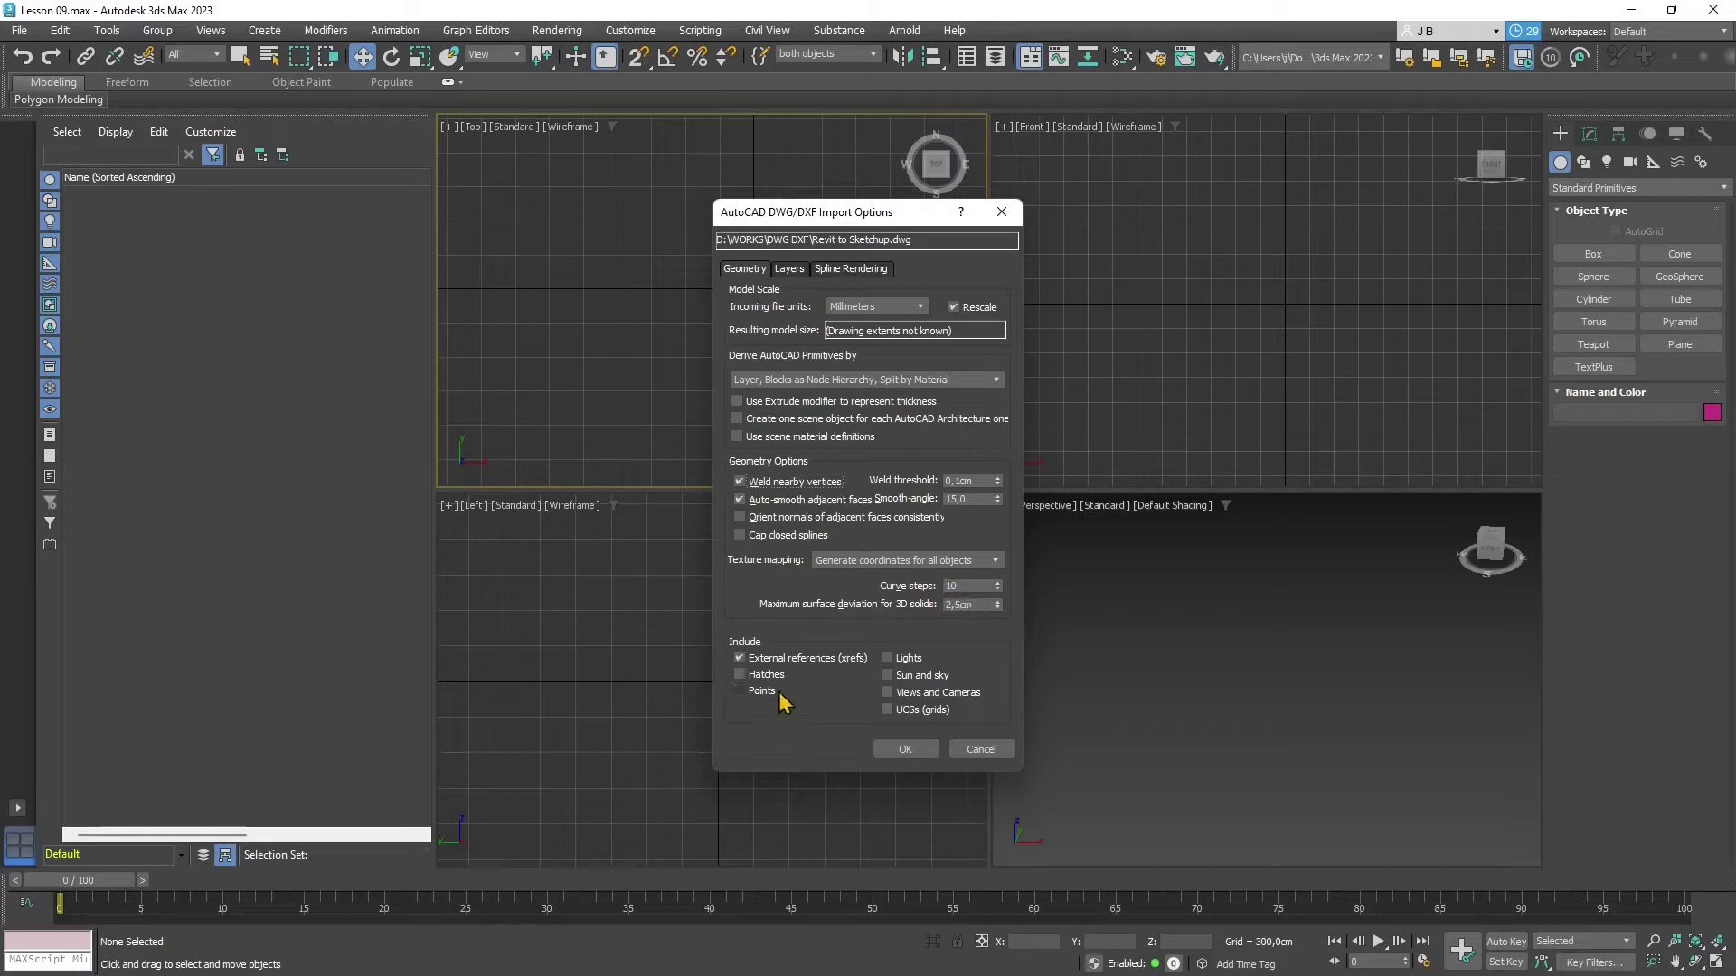
{"action": "left_click", "coordinate": [905, 749]}
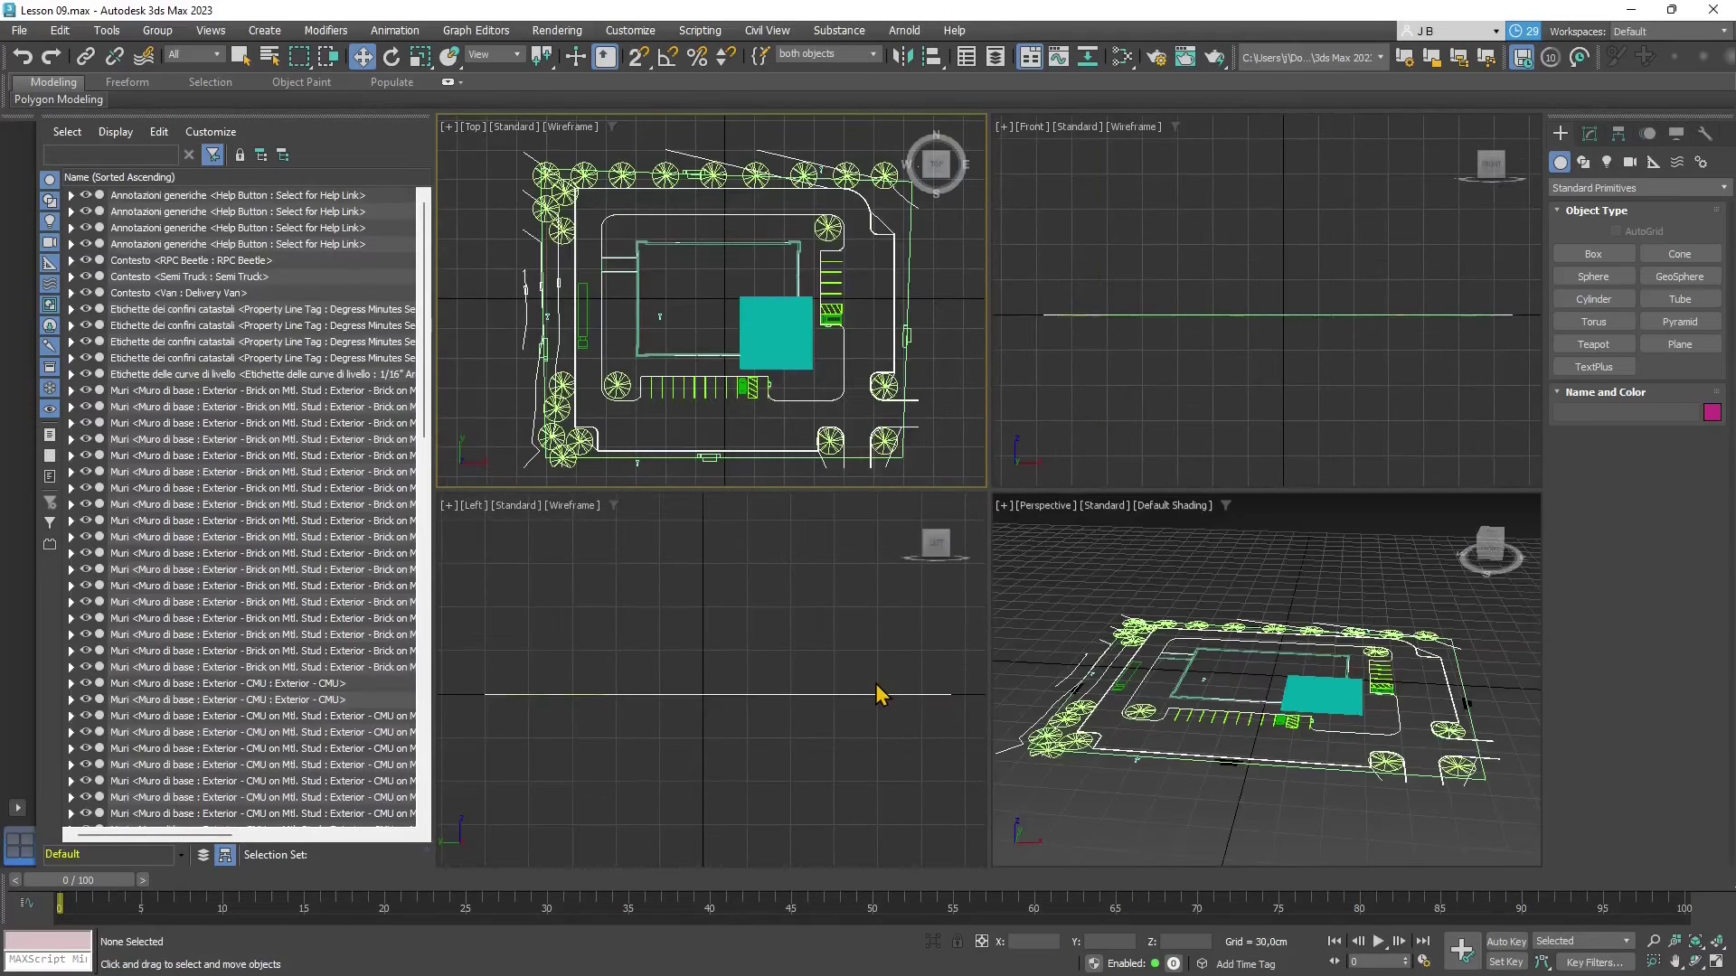
Step: Examine the imported 2D site plan from different angles and distances in the Perspective viewport
{"action": "left_click", "coordinate": [1222, 740]}
{"action": "scroll", "coordinate": [1230, 719], "scroll_direction": "down", "scroll_amount": 5}
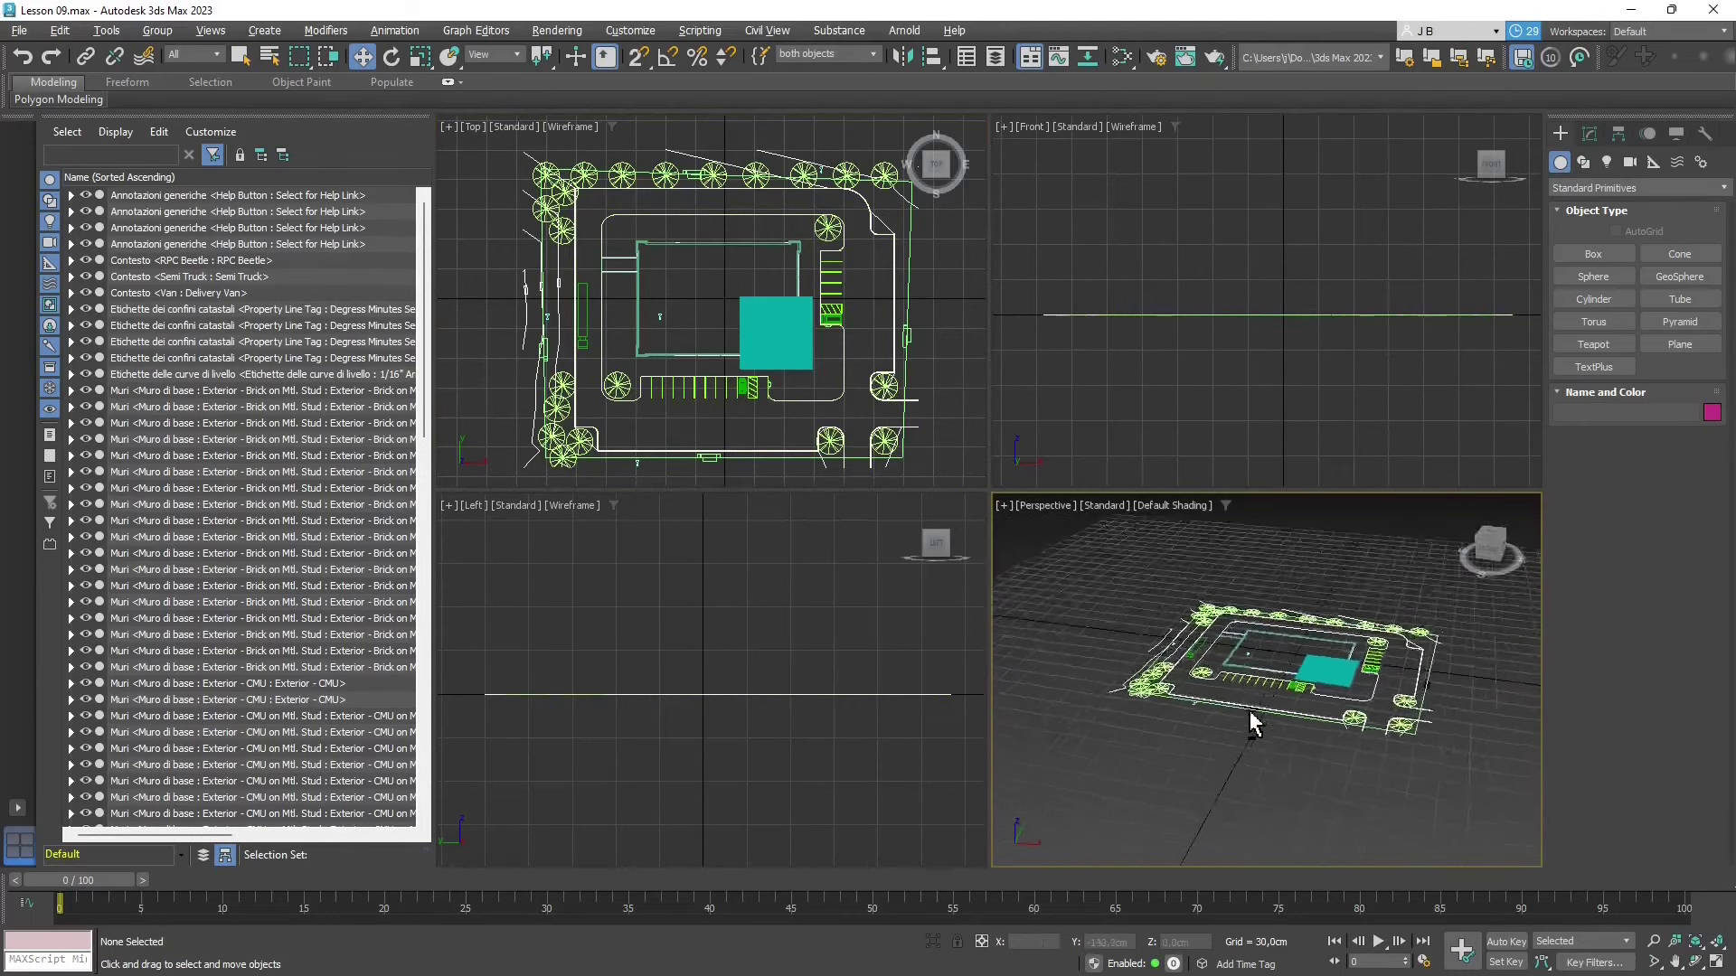
{"action": "mouse_move", "coordinate": [1253, 723]}
{"action": "middle_mouse_down", "text": "alt"}
{"action": "mouse_move", "coordinate": [1224, 744]}
{"action": "mouse_move", "coordinate": [1151, 720]}
{"action": "mouse_move", "coordinate": [1232, 759]}
{"action": "mouse_move", "coordinate": [1264, 743]}
{"action": "middle_mouse_up", "text": "alt"}
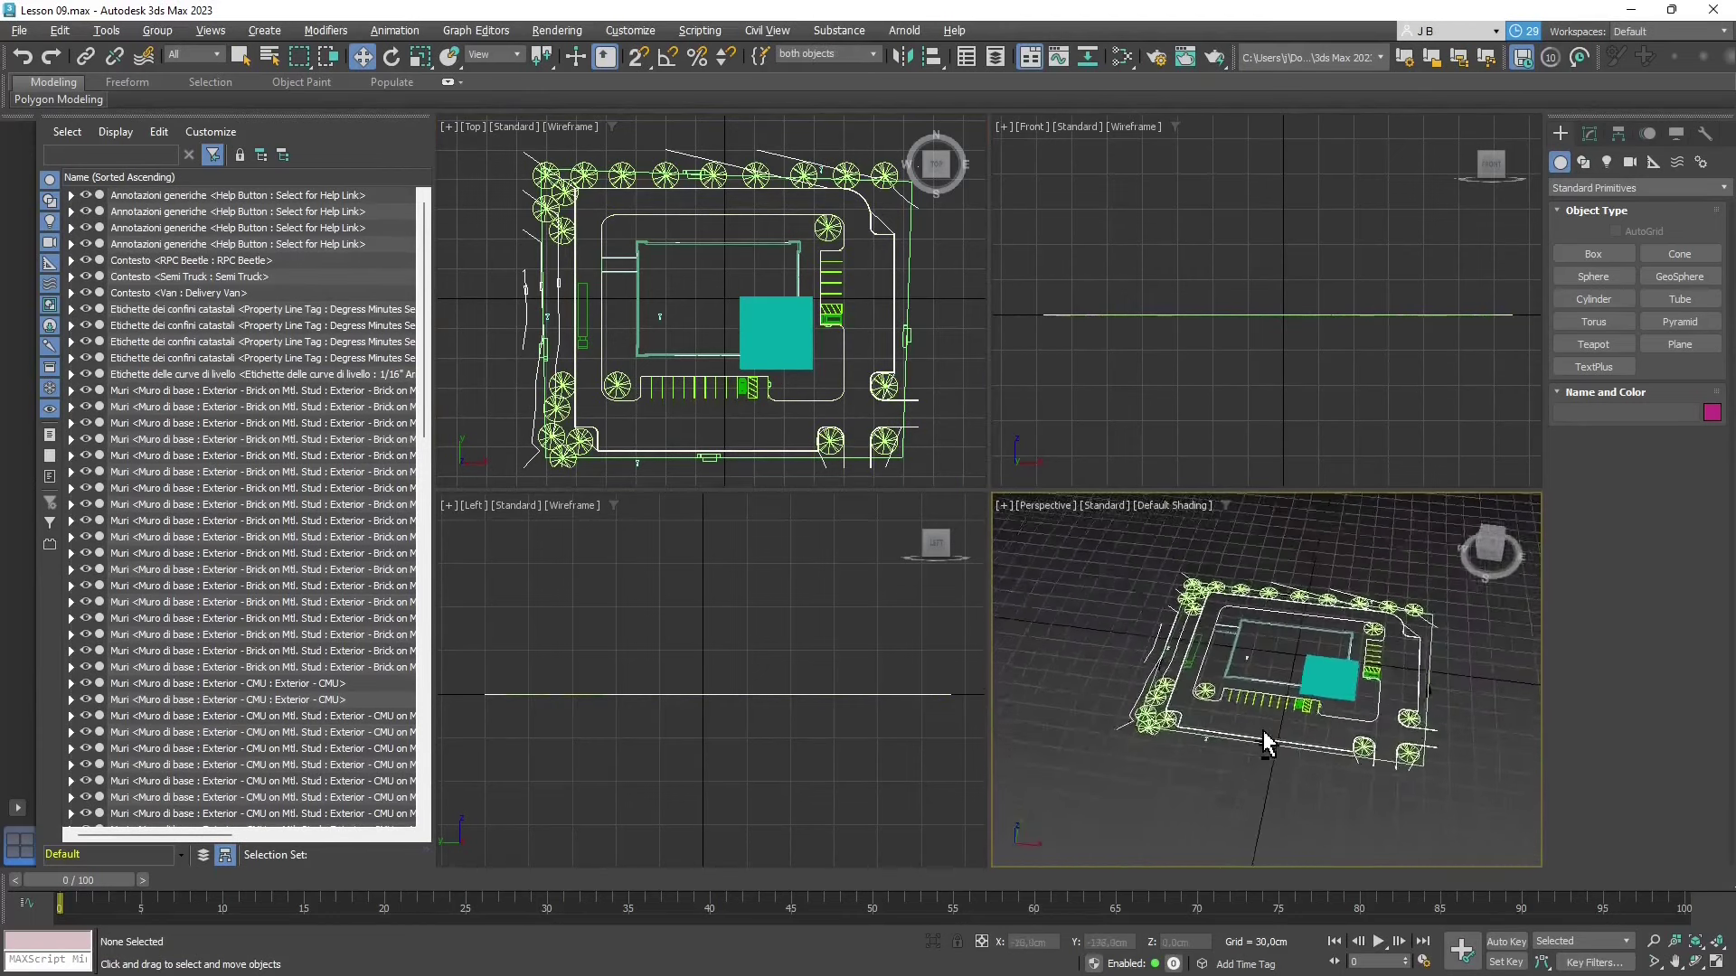
{"action": "scroll", "coordinate": [1266, 743], "scroll_direction": "up", "scroll_amount": 10}
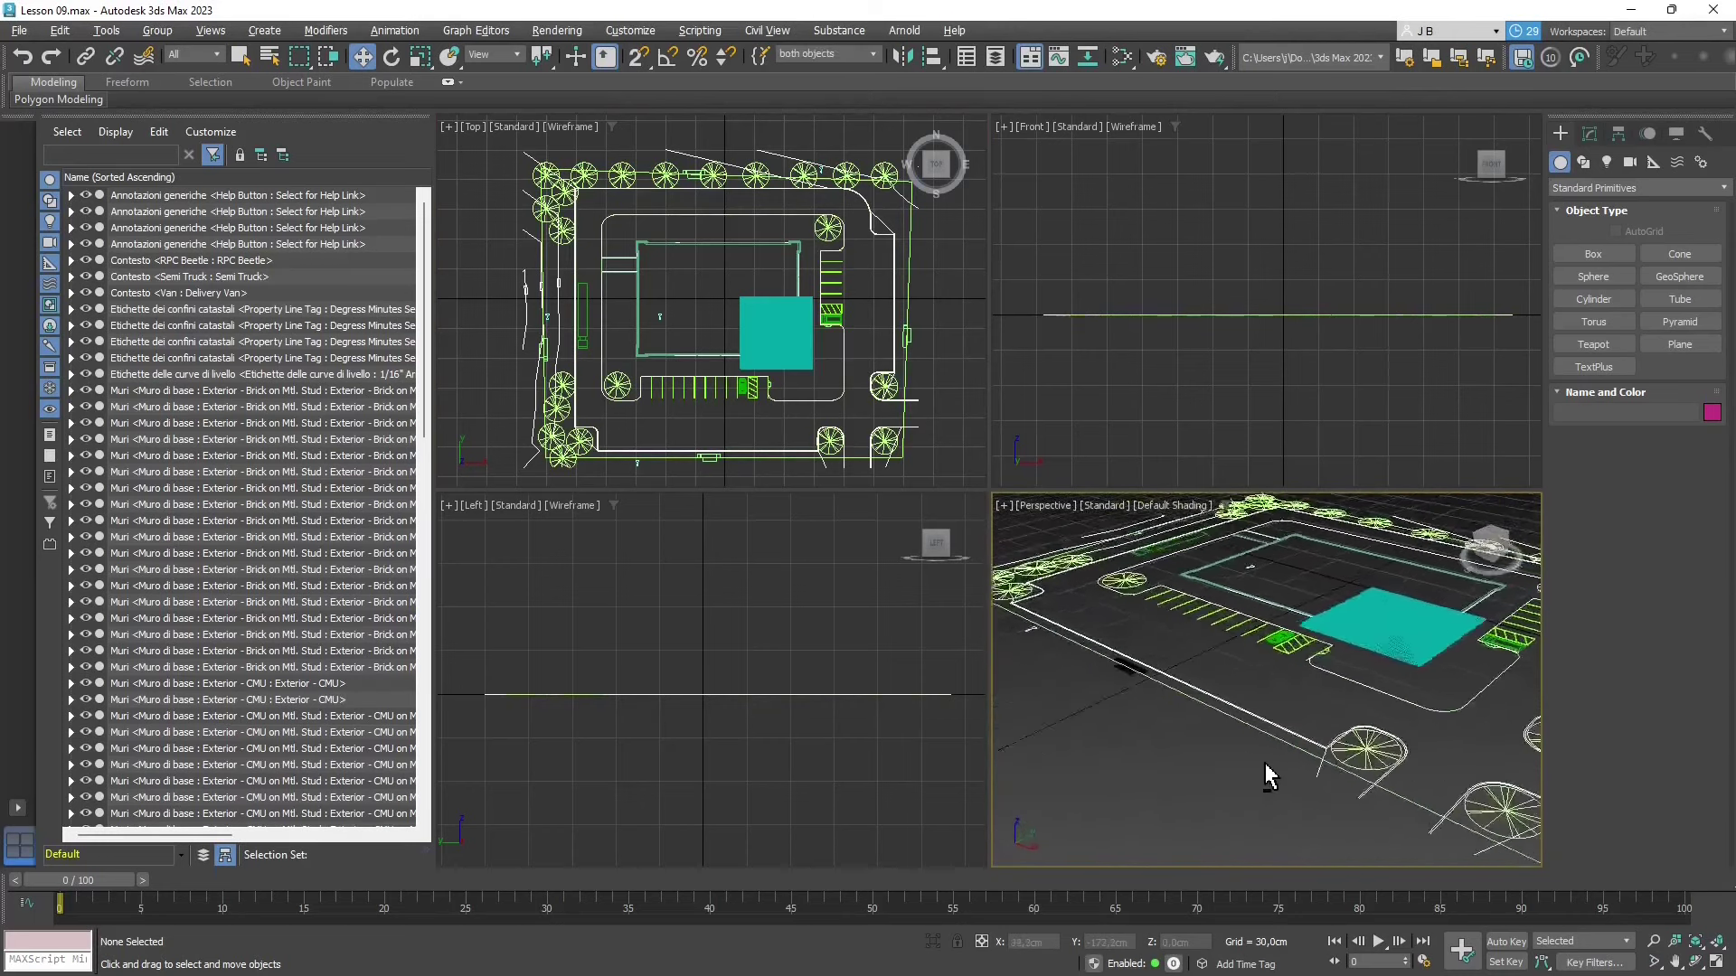
Step: Select all the imported site plan objects in the scene's object list
{"action": "scroll", "coordinate": [1284, 784], "scroll_direction": "down", "scroll_amount": 5}
{"action": "middle_click_drag", "start_coordinate": [1158, 723], "coordinate": [1205, 743], "text": "alt"}
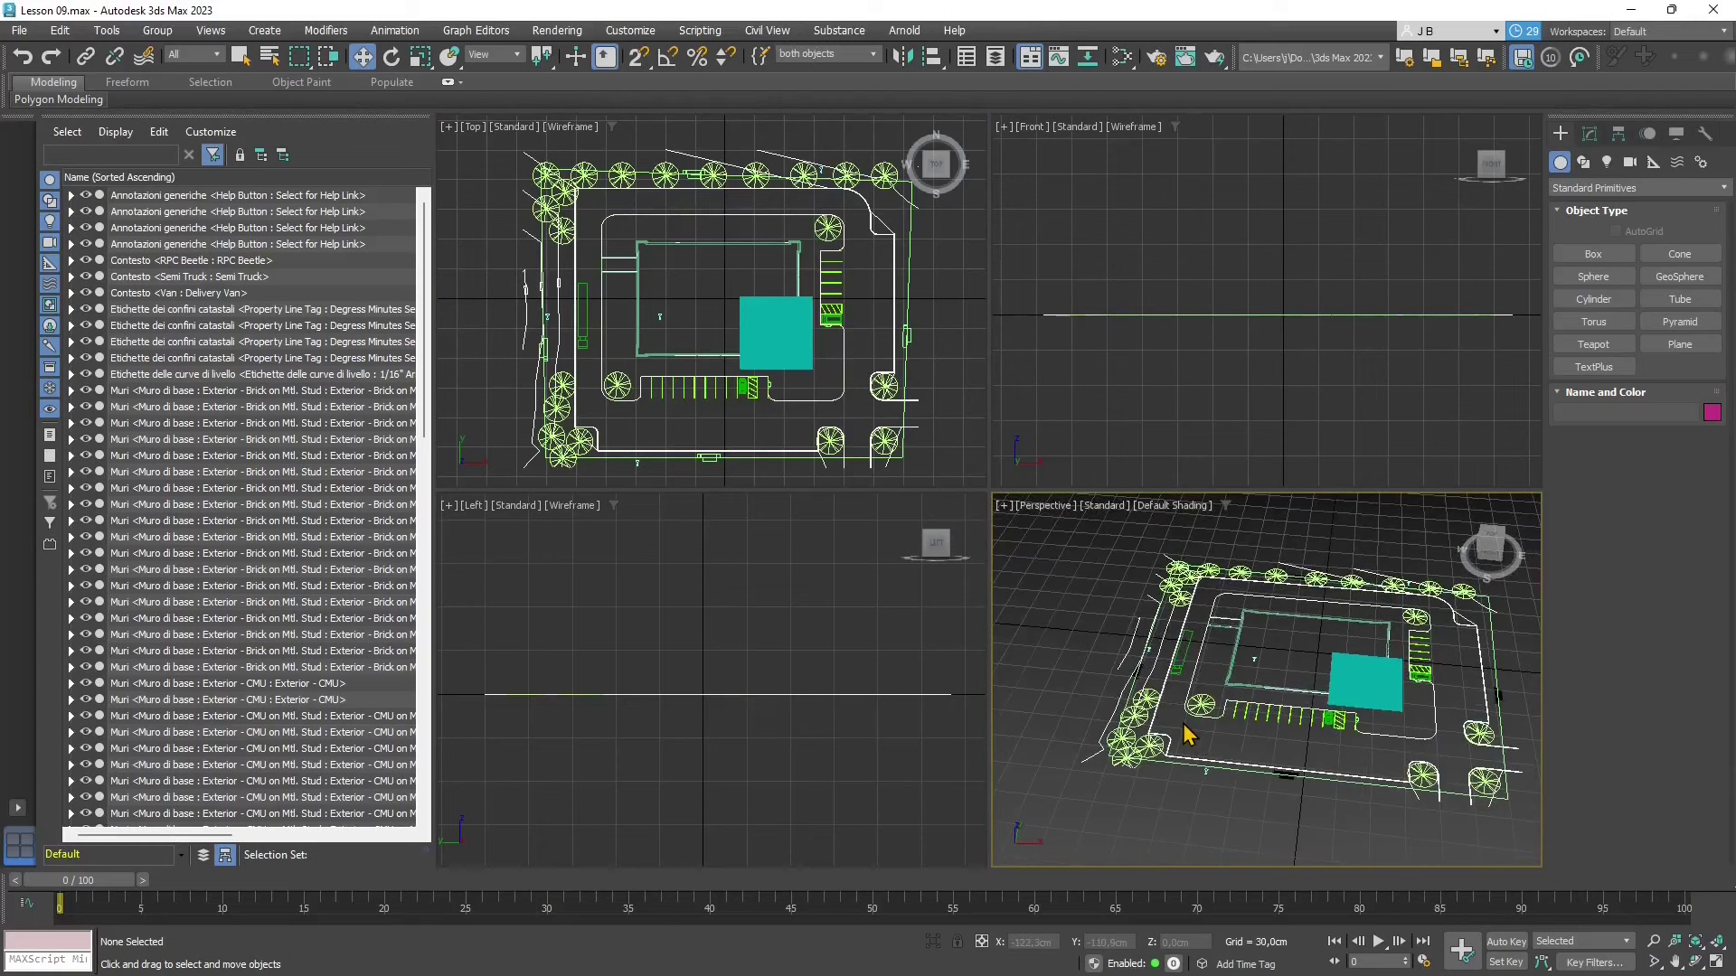
{"action": "scroll", "coordinate": [604, 395], "scroll_direction": "down", "scroll_amount": 2}
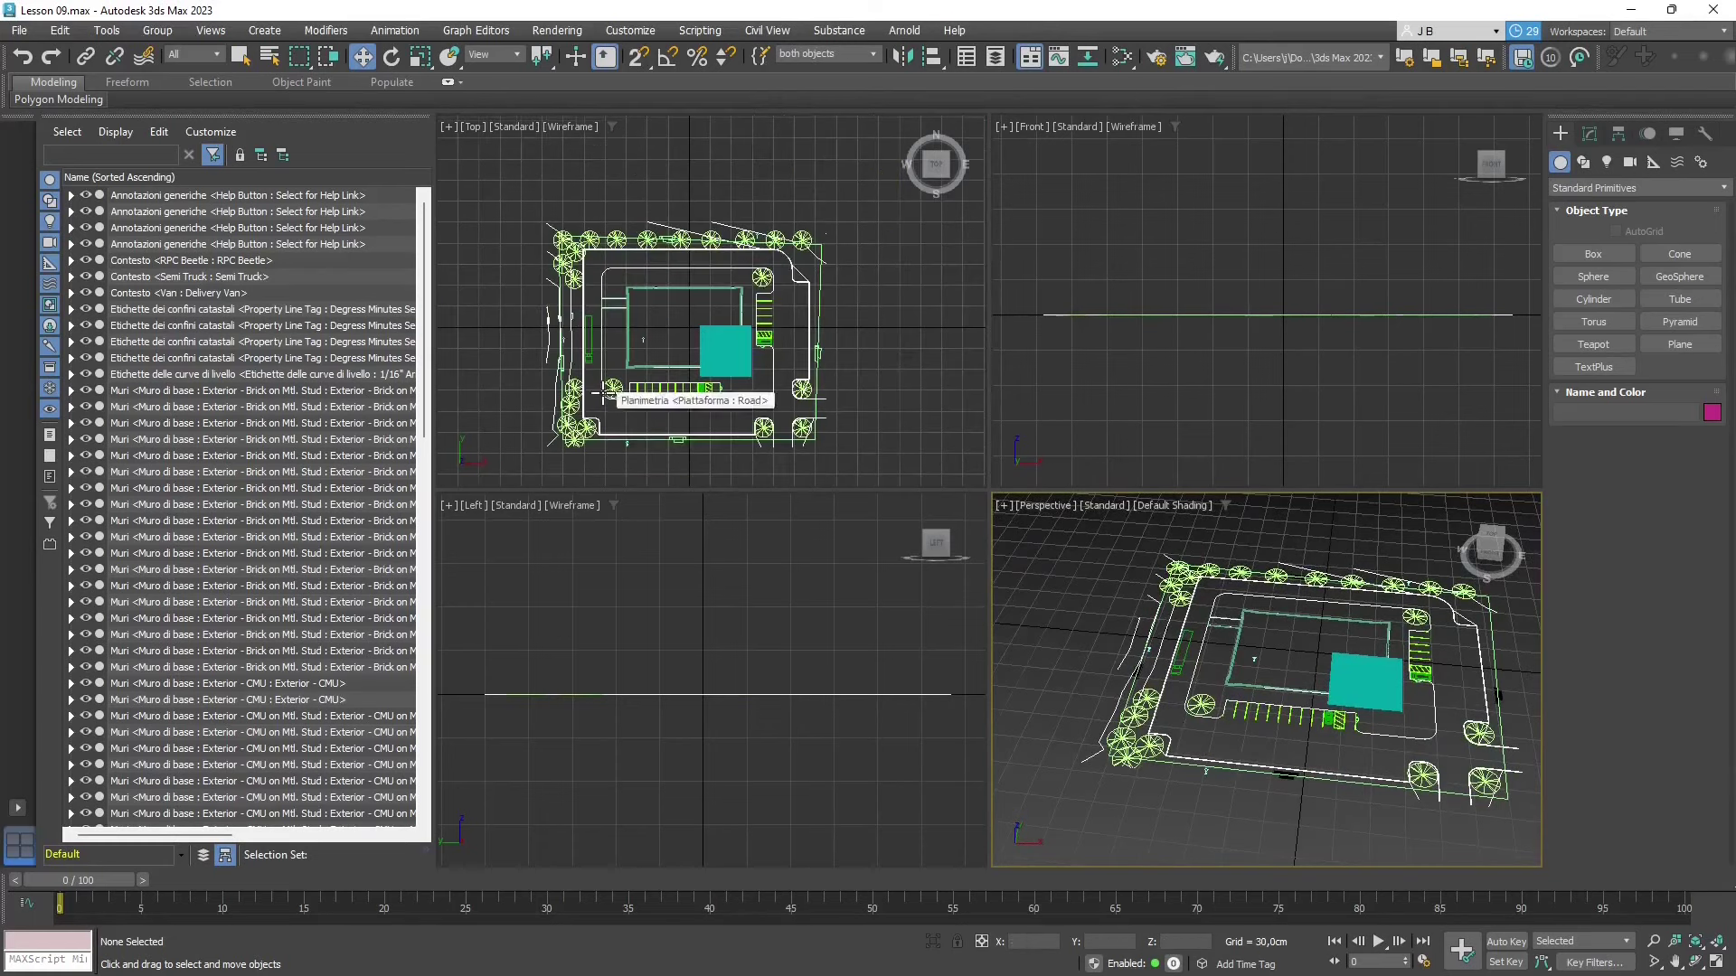
{"action": "left_click_drag", "start_coordinate": [423, 258], "coordinate": [424, 298]}
{"action": "left_click", "coordinate": [344, 819]}
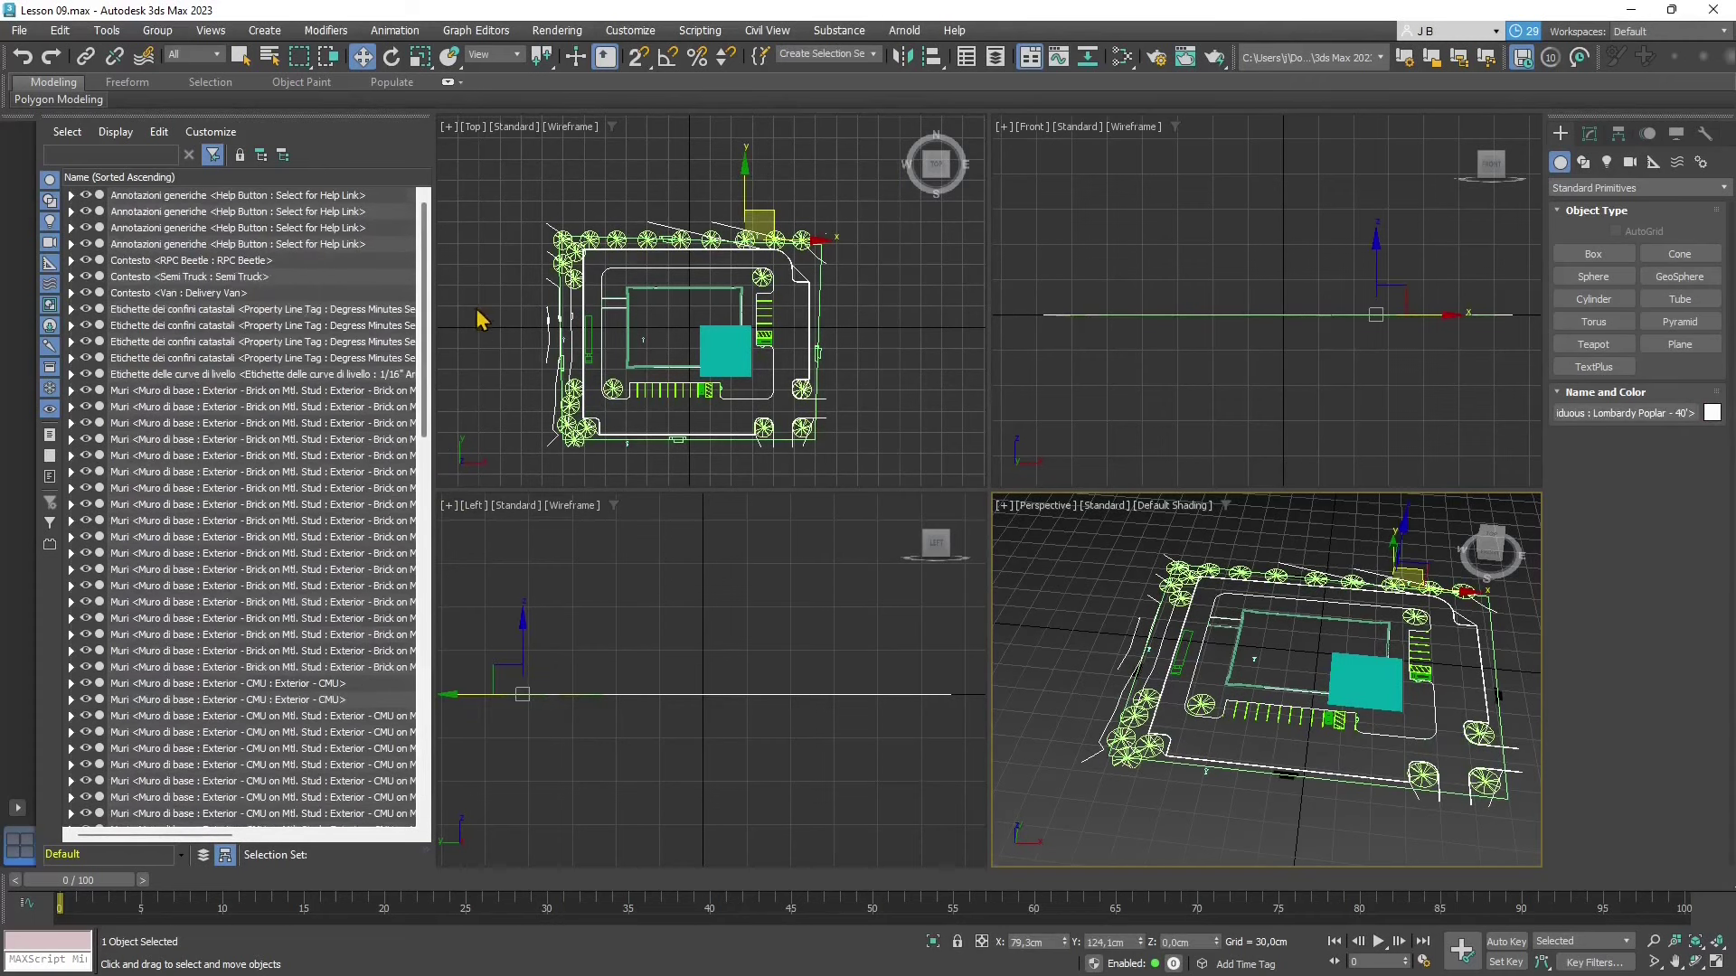
{"action": "left_click", "coordinate": [219, 201], "text": "shift"}
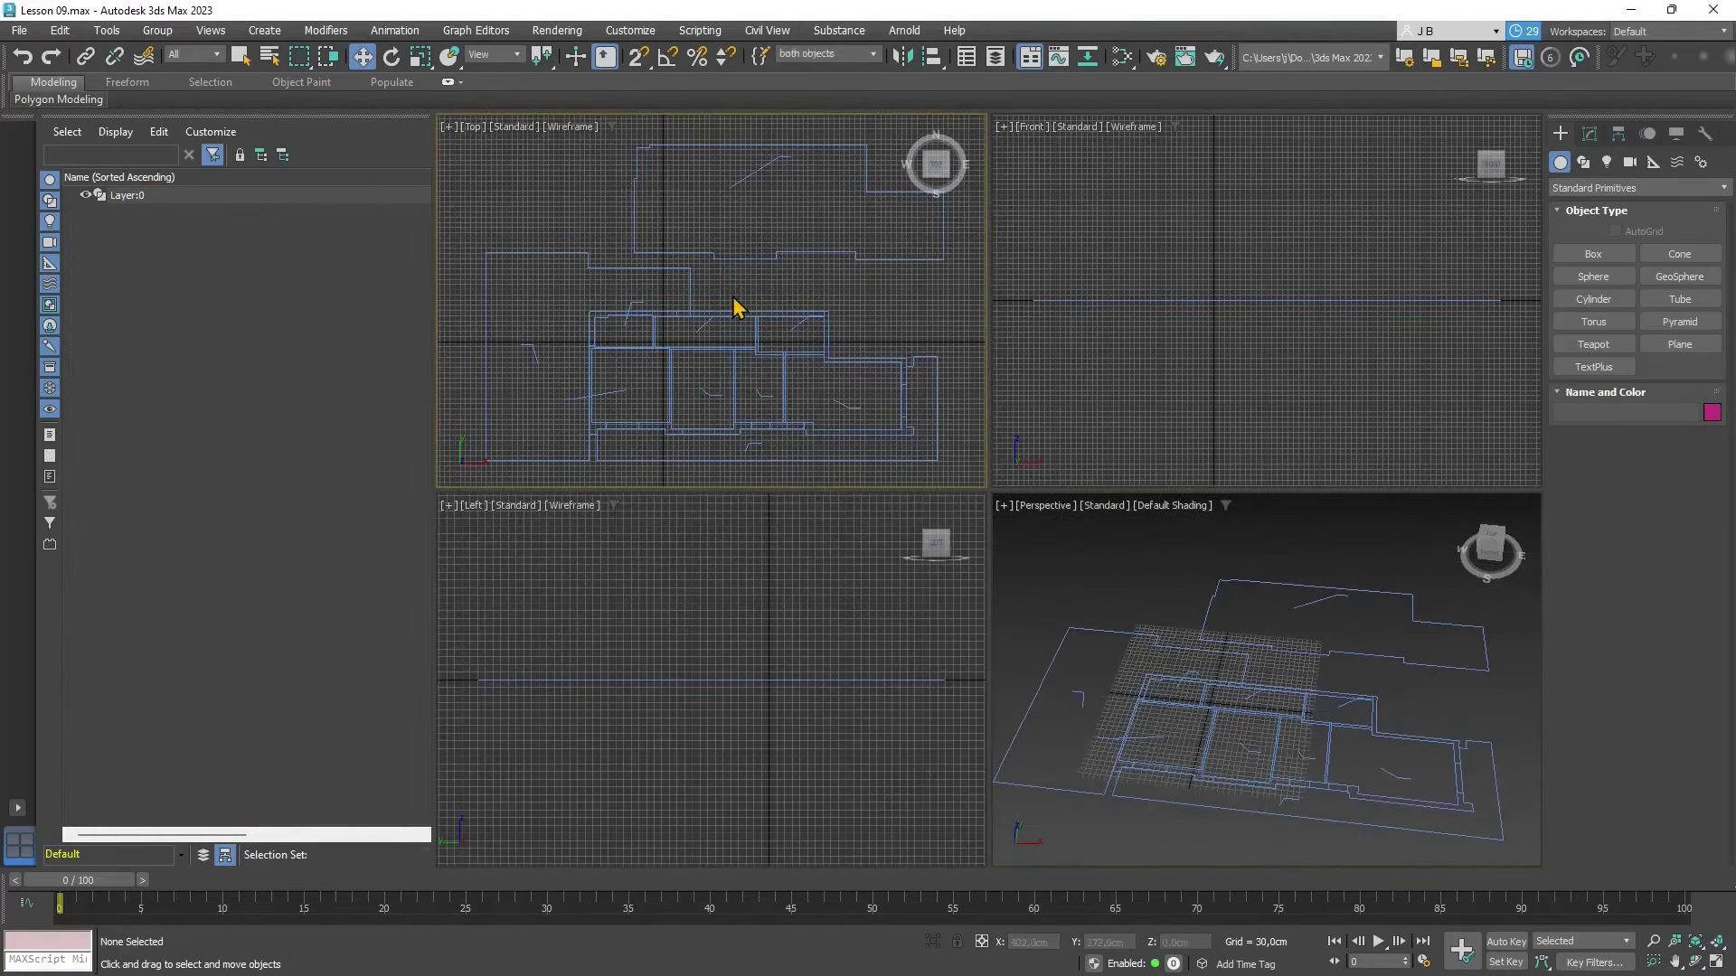
Step: Select the imported Layer:0 floor plan and examine its linework in the Top and Perspective viewports
{"action": "left_click", "coordinate": [733, 348]}
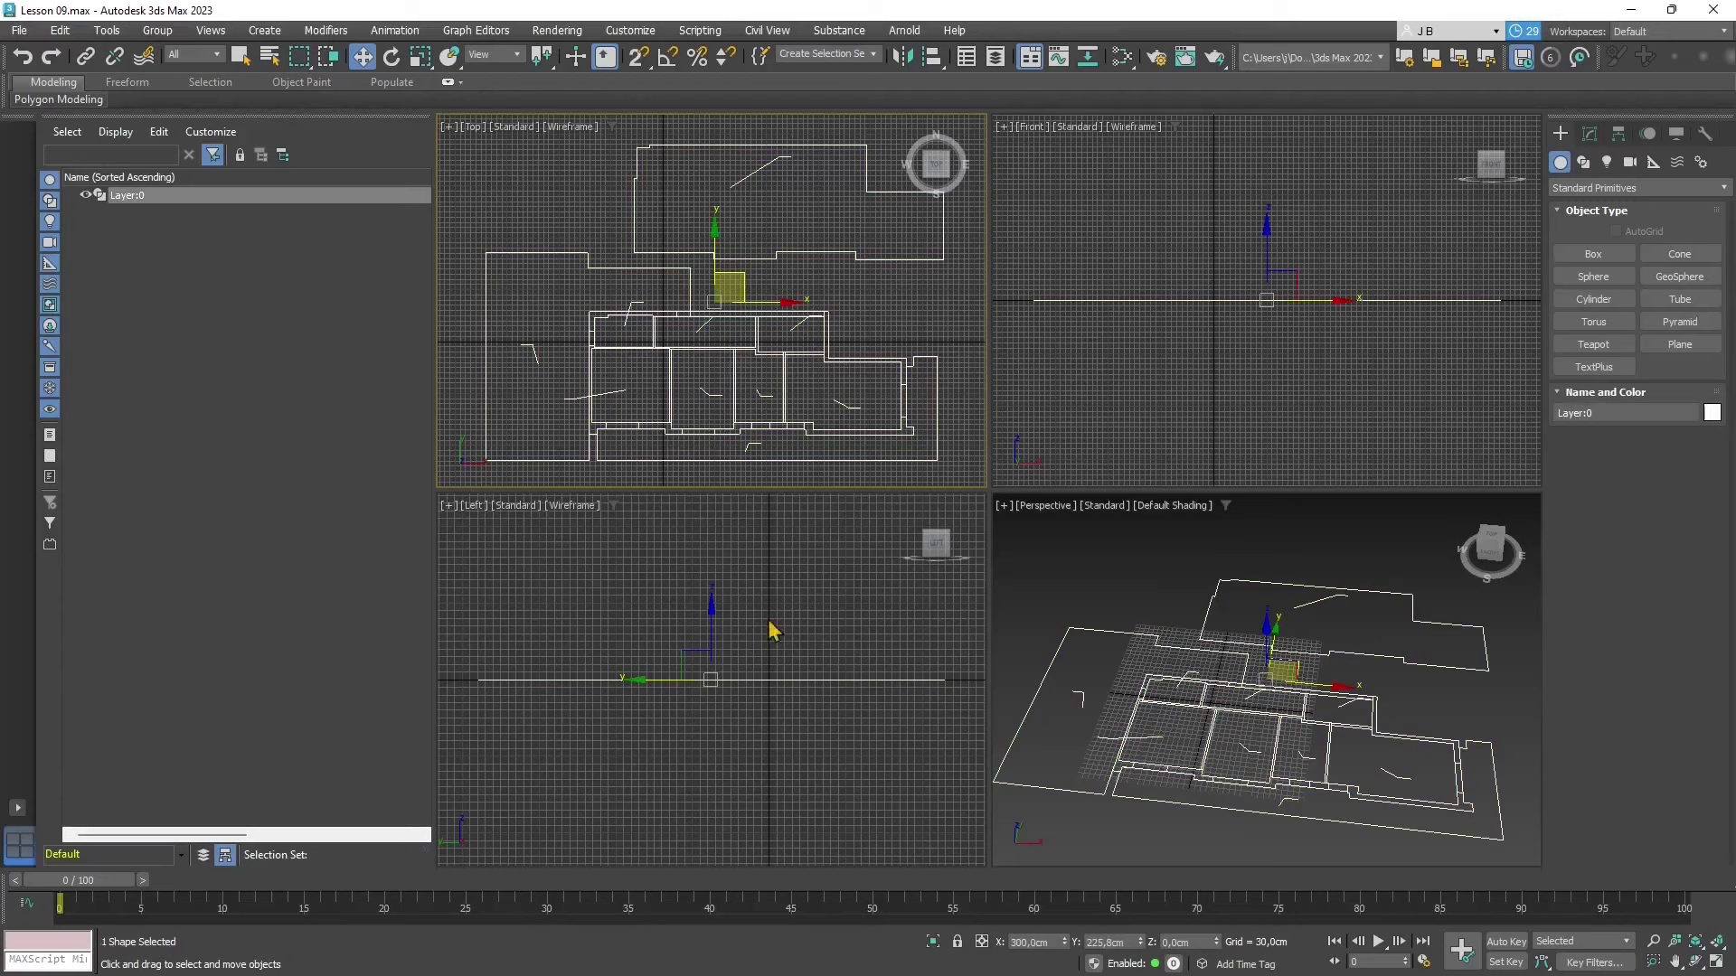
{"action": "left_click", "coordinate": [846, 299]}
{"action": "scroll", "coordinate": [801, 375], "scroll_direction": "up", "scroll_amount": 2}
{"action": "scroll", "coordinate": [710, 296], "scroll_direction": "down", "scroll_amount": 2}
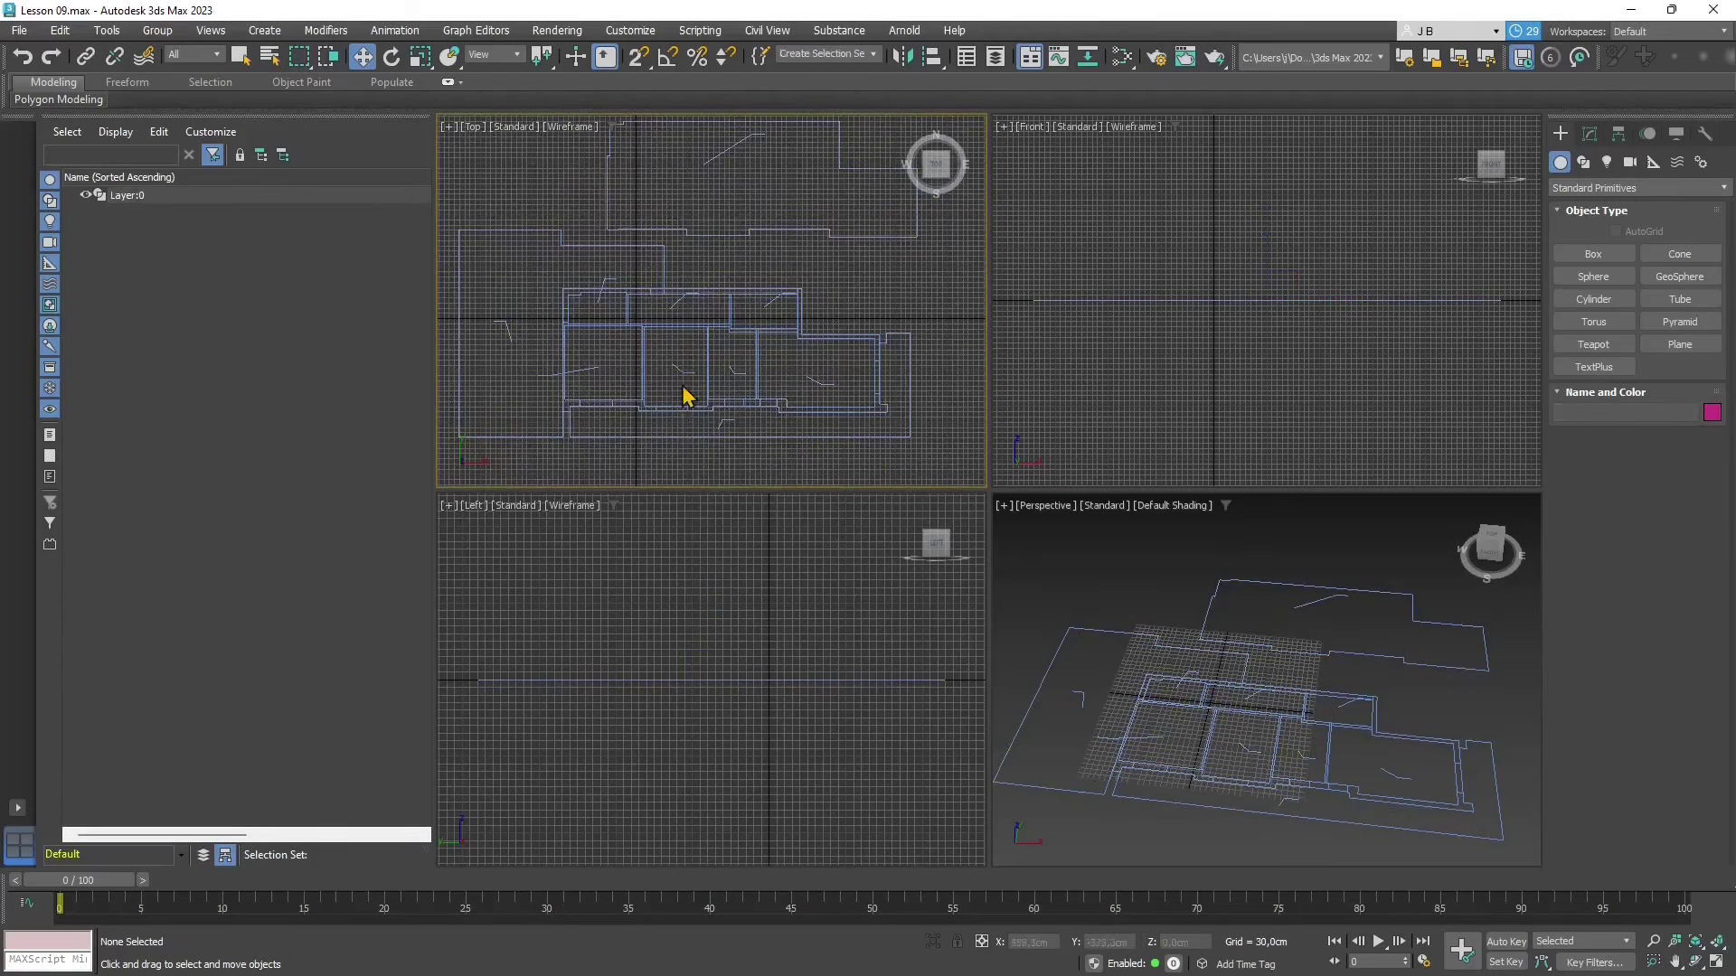
{"action": "middle_click_drag", "start_coordinate": [1436, 803], "coordinate": [1368, 763], "text": "alt"}
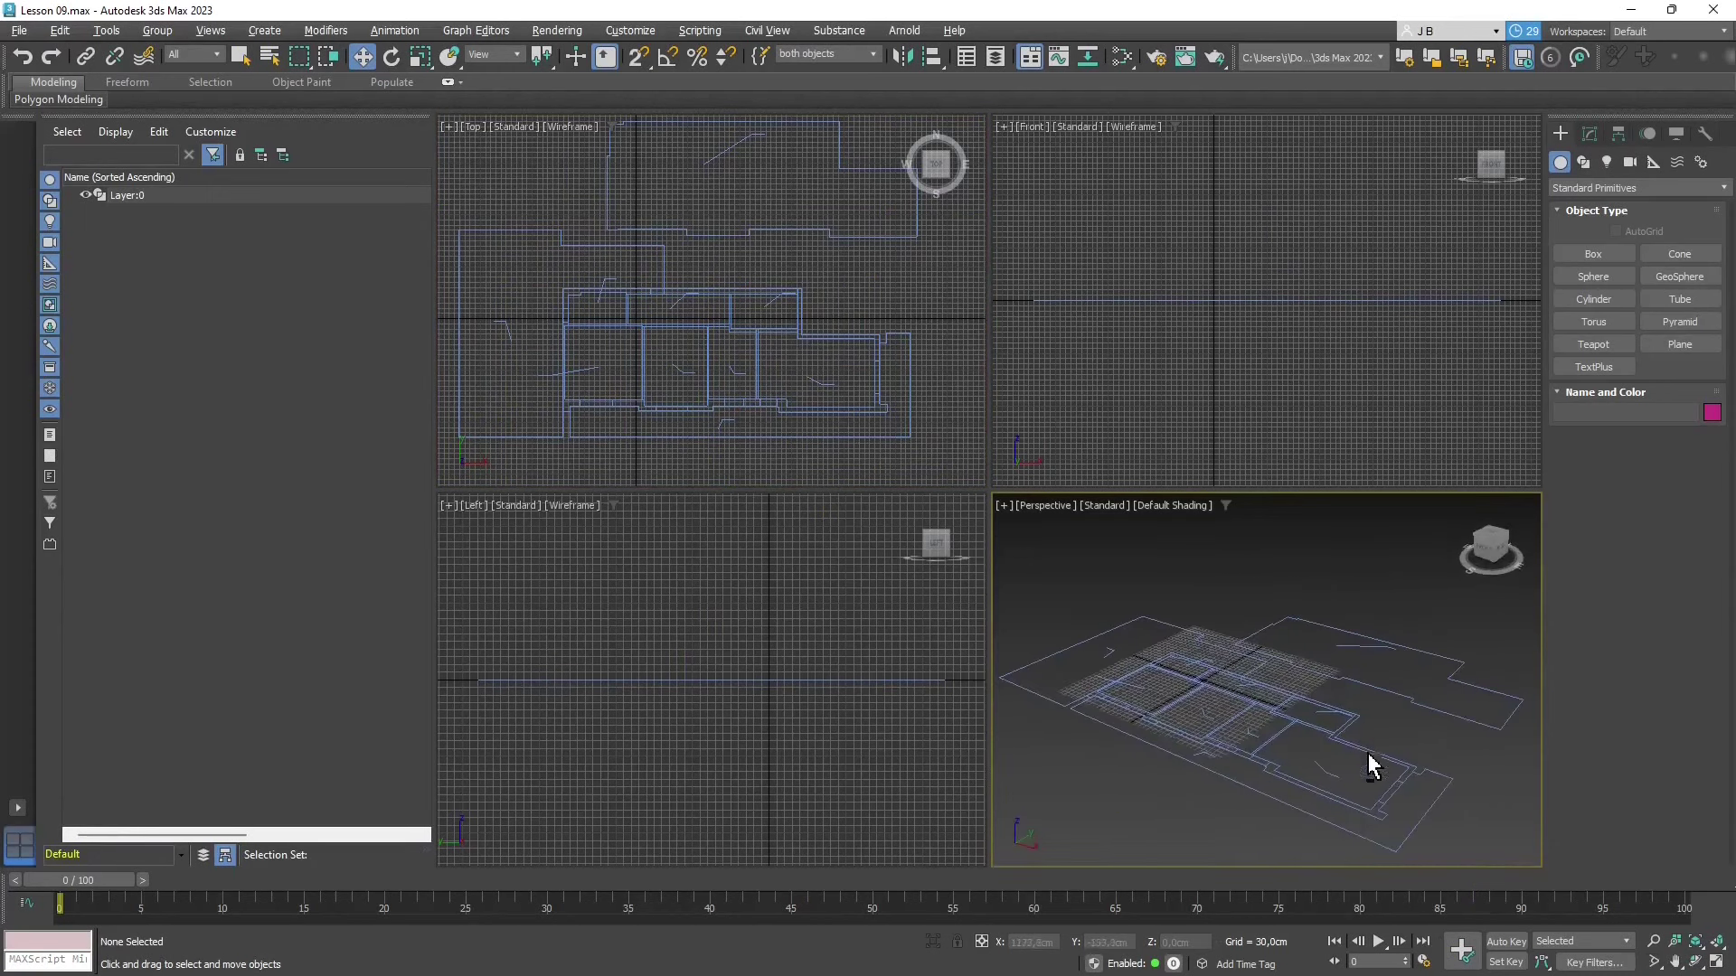
{"action": "left_click", "coordinate": [1340, 801]}
{"action": "middle_click_drag", "start_coordinate": [1240, 734], "coordinate": [1211, 699], "text": "alt"}
{"action": "scroll", "coordinate": [1230, 644], "scroll_direction": "down", "scroll_amount": 1}
{"action": "scroll", "coordinate": [1232, 615], "scroll_direction": "up", "scroll_amount": 2}
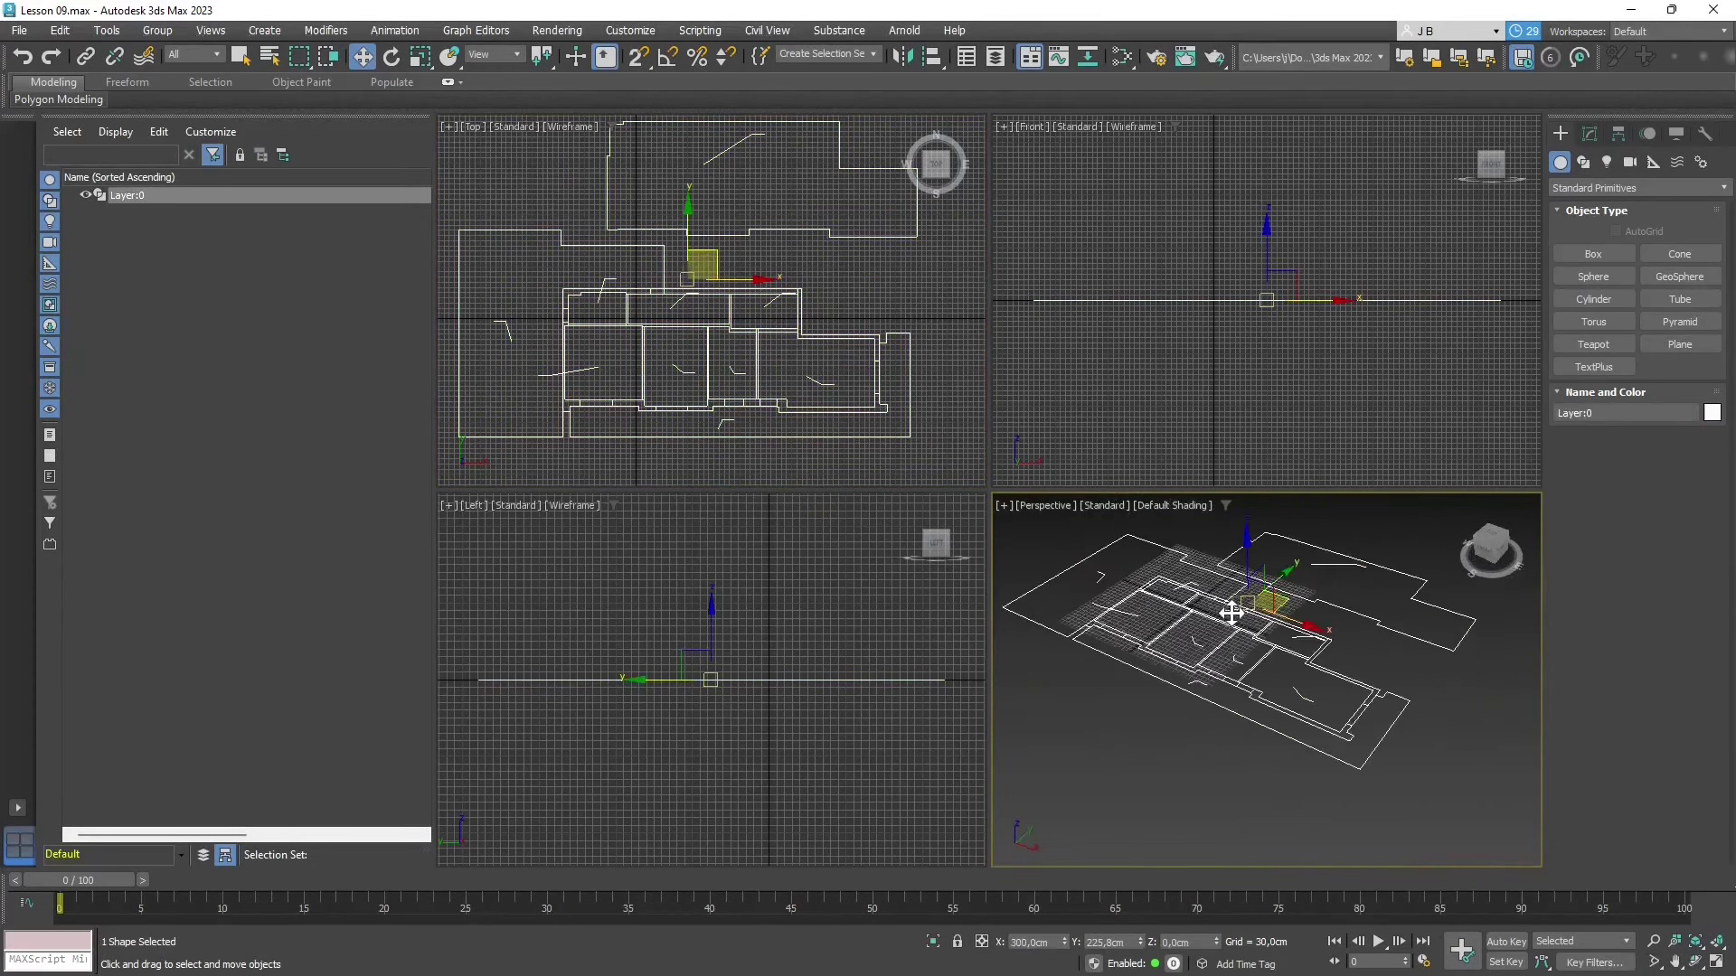
{"action": "middle_click_drag", "start_coordinate": [1333, 733], "coordinate": [1325, 705], "text": "alt"}
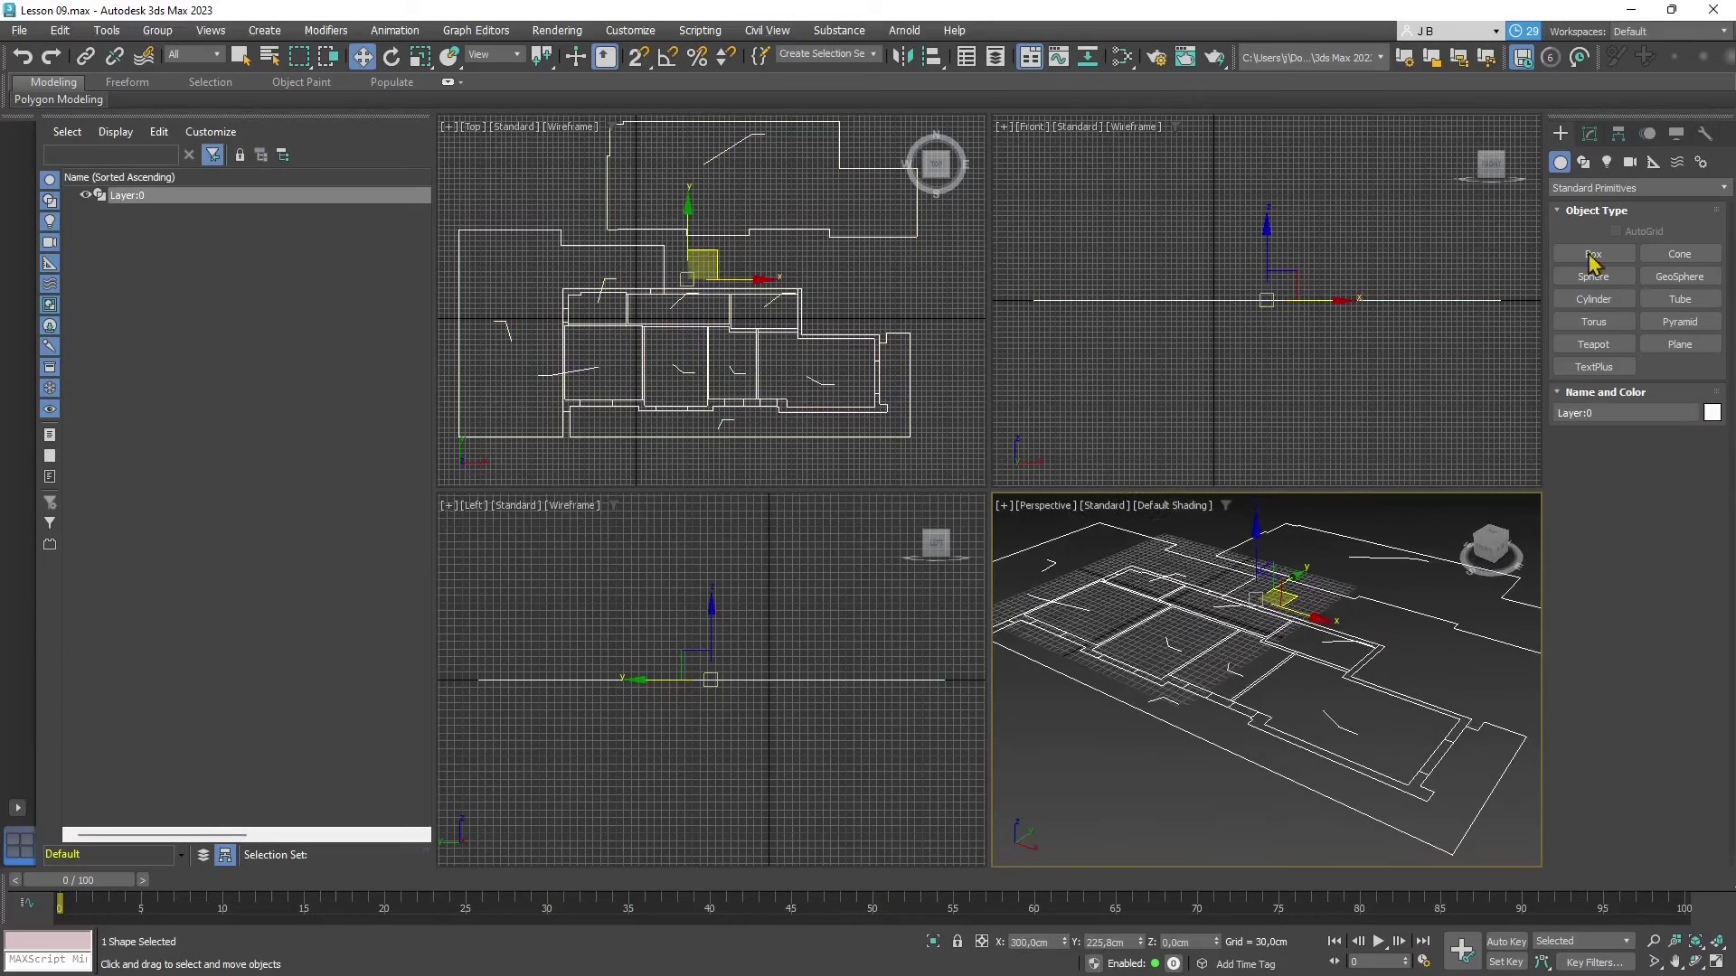
Step: Apply an Extrude modifier to the Layer:0 floor plan spline with an amount of 315 cm
{"action": "left_click", "coordinate": [1591, 134]}
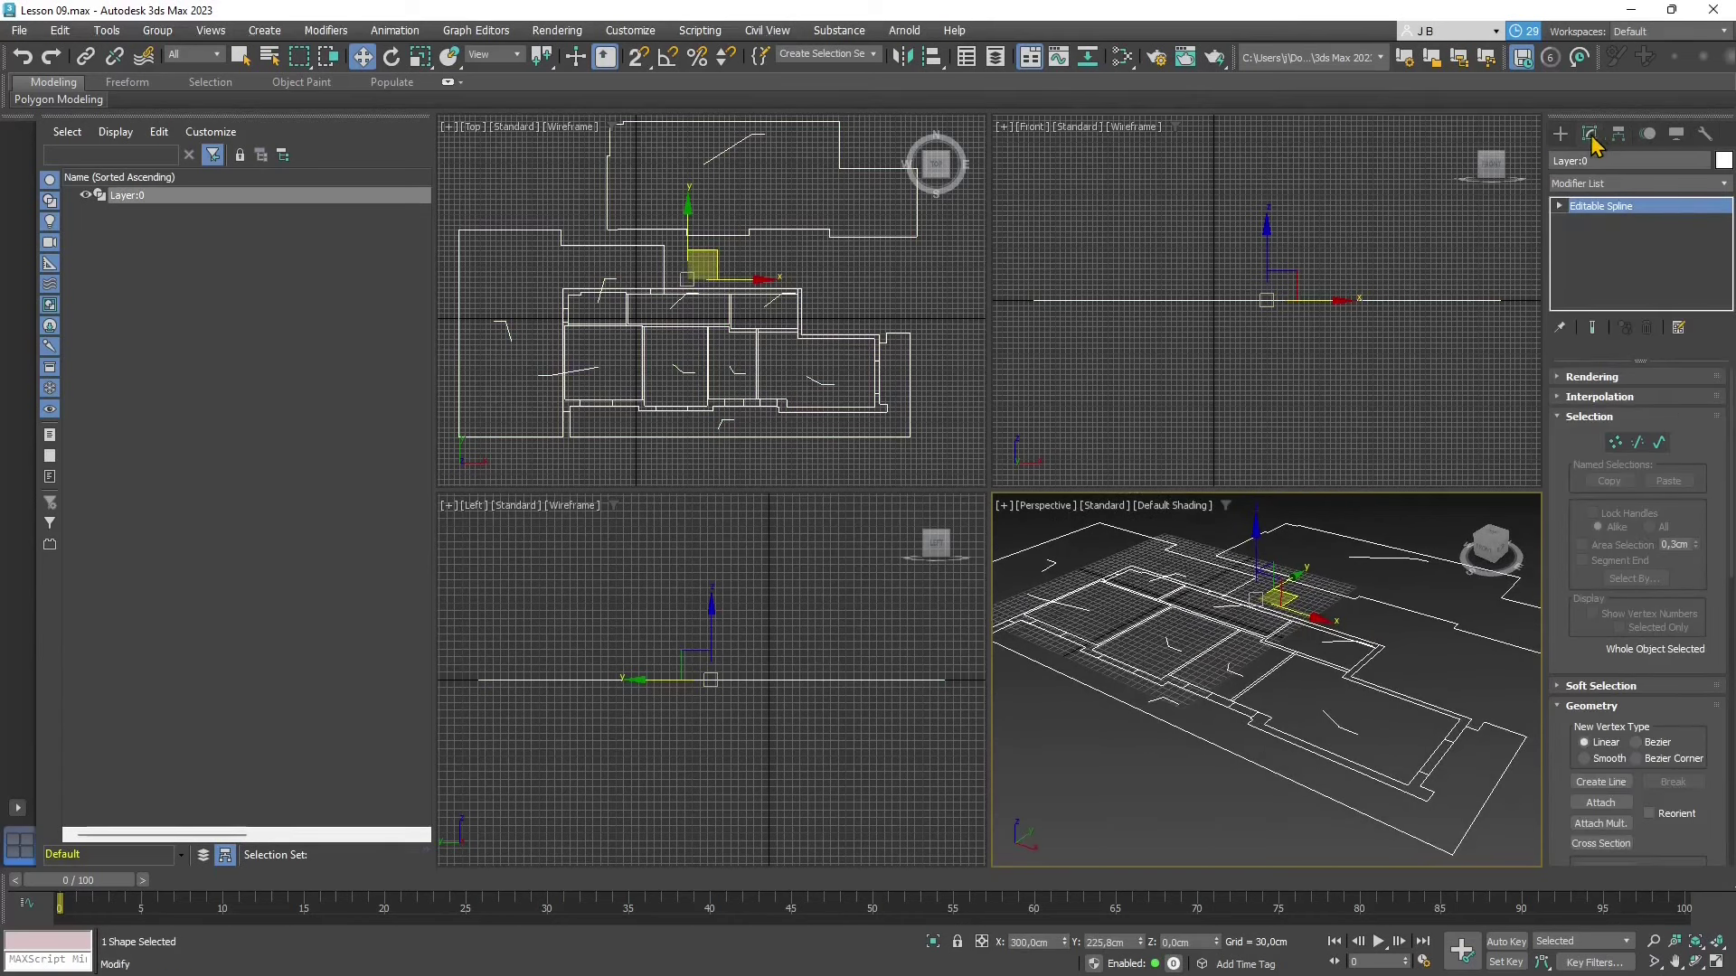
{"action": "left_click", "coordinate": [1680, 183]}
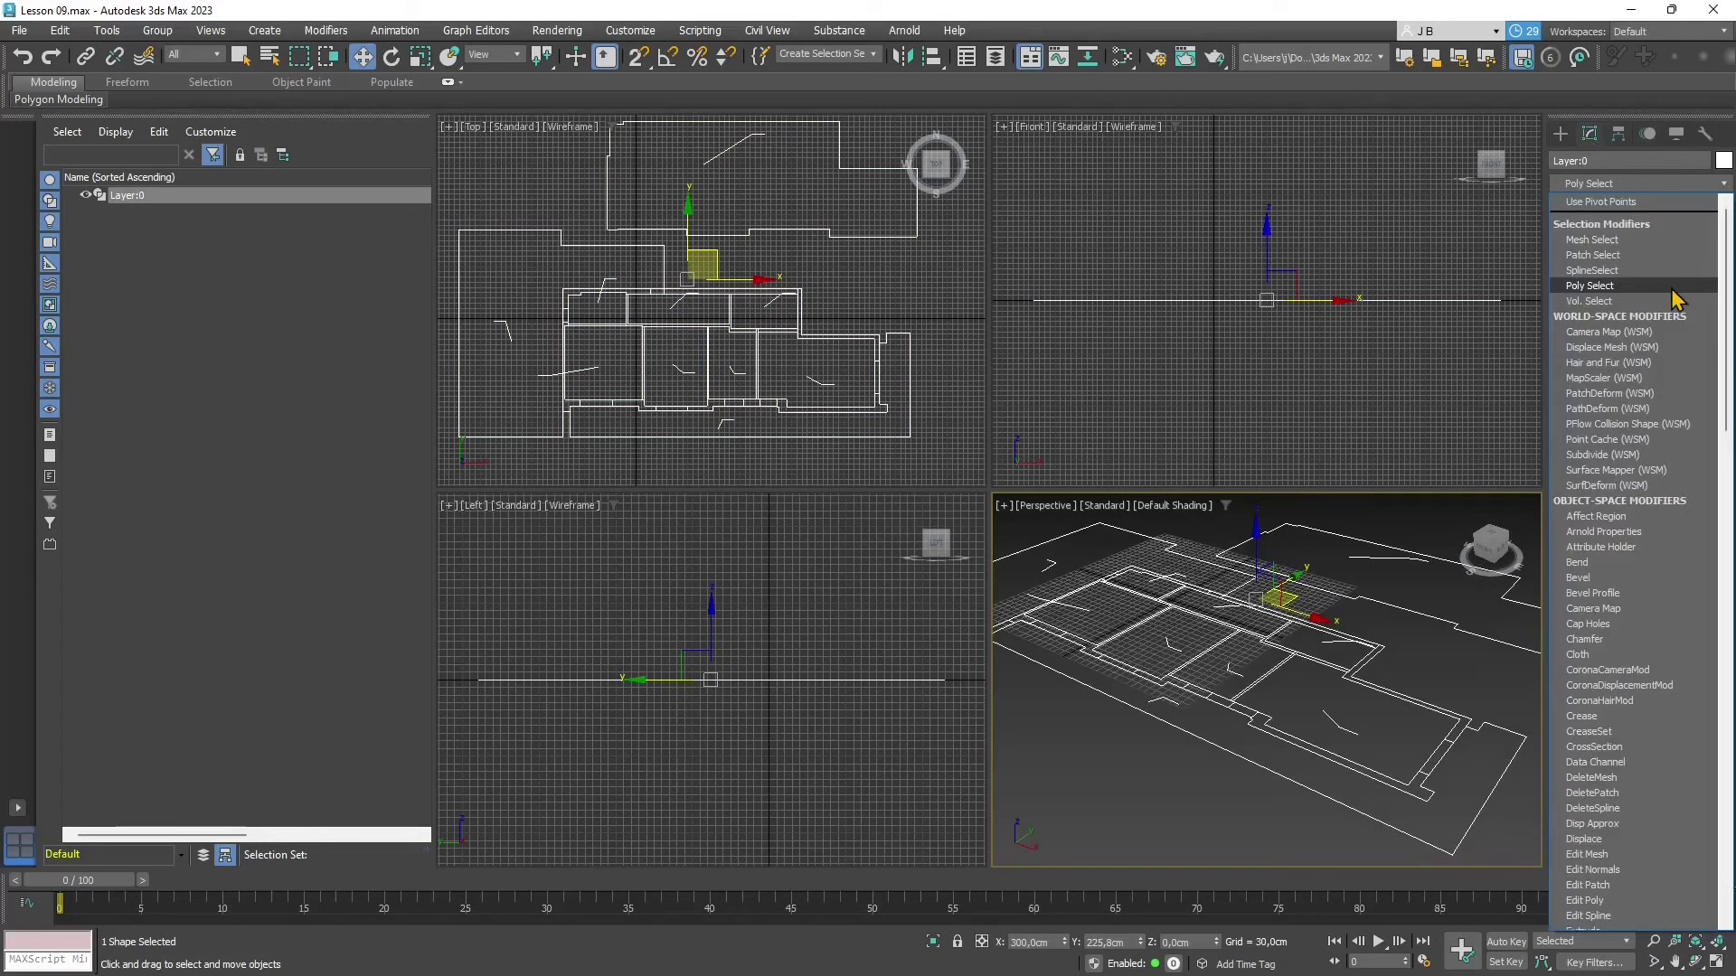
{"action": "key", "text": "e"}
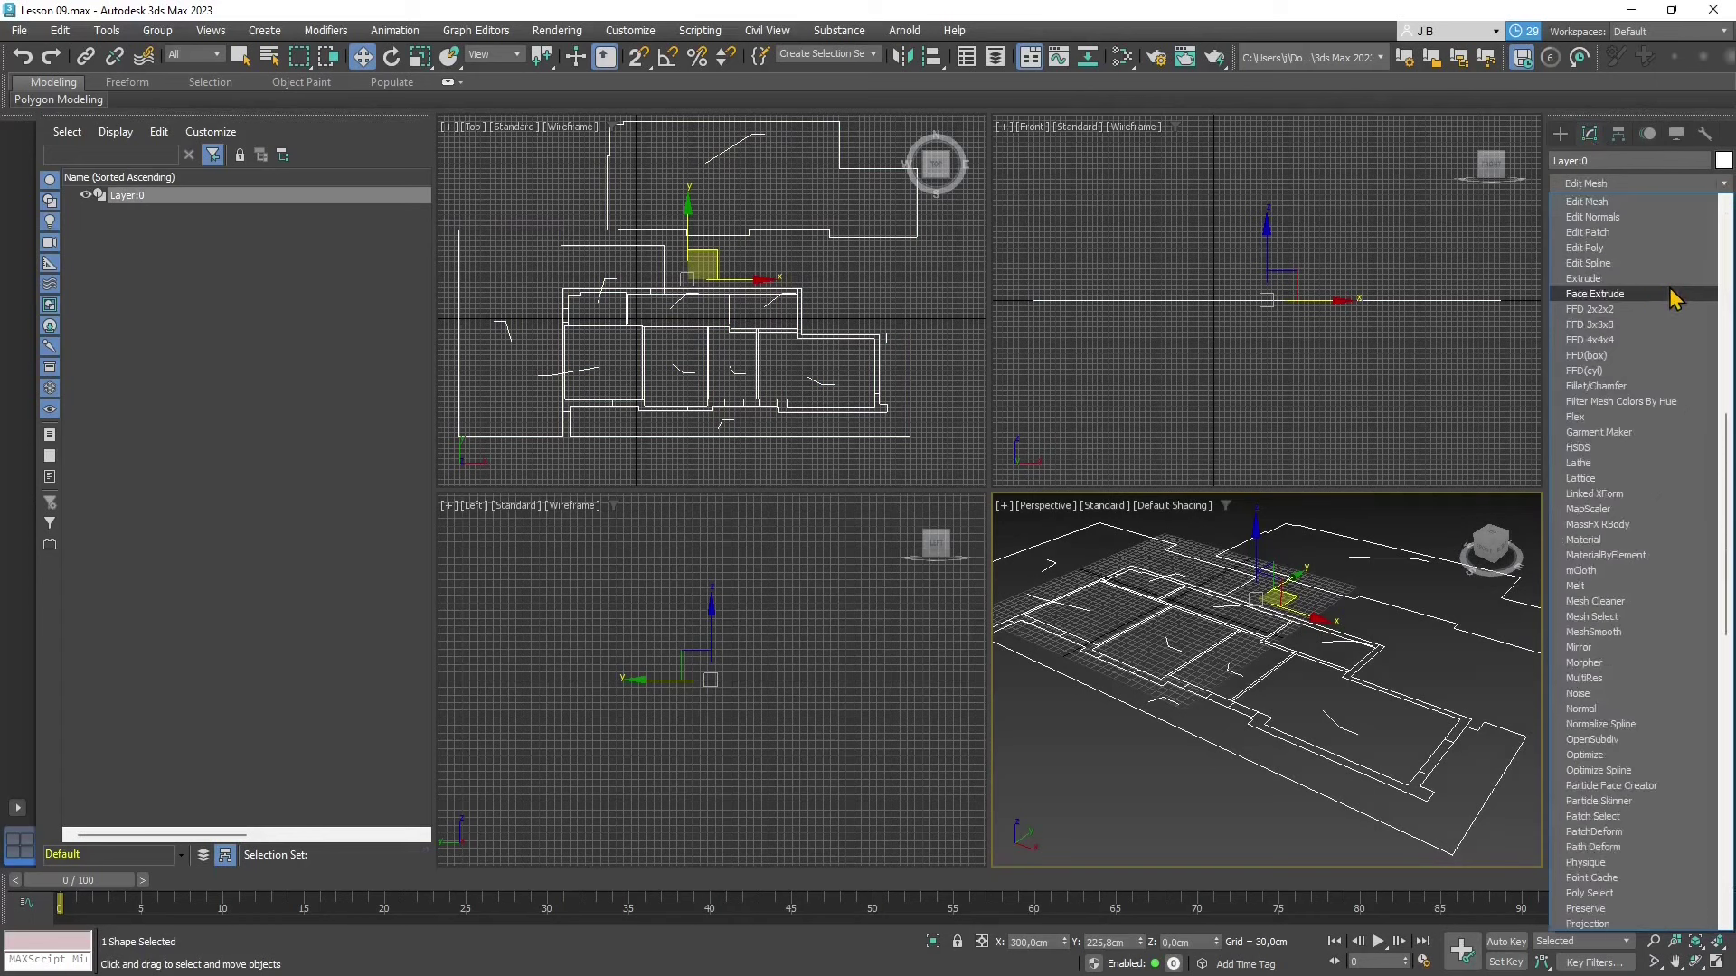
{"action": "left_click", "coordinate": [1625, 278]}
{"action": "left_click_drag", "start_coordinate": [1688, 401], "coordinate": [1698, 217]}
{"action": "scroll", "coordinate": [1180, 694], "scroll_direction": "down", "scroll_amount": 3}
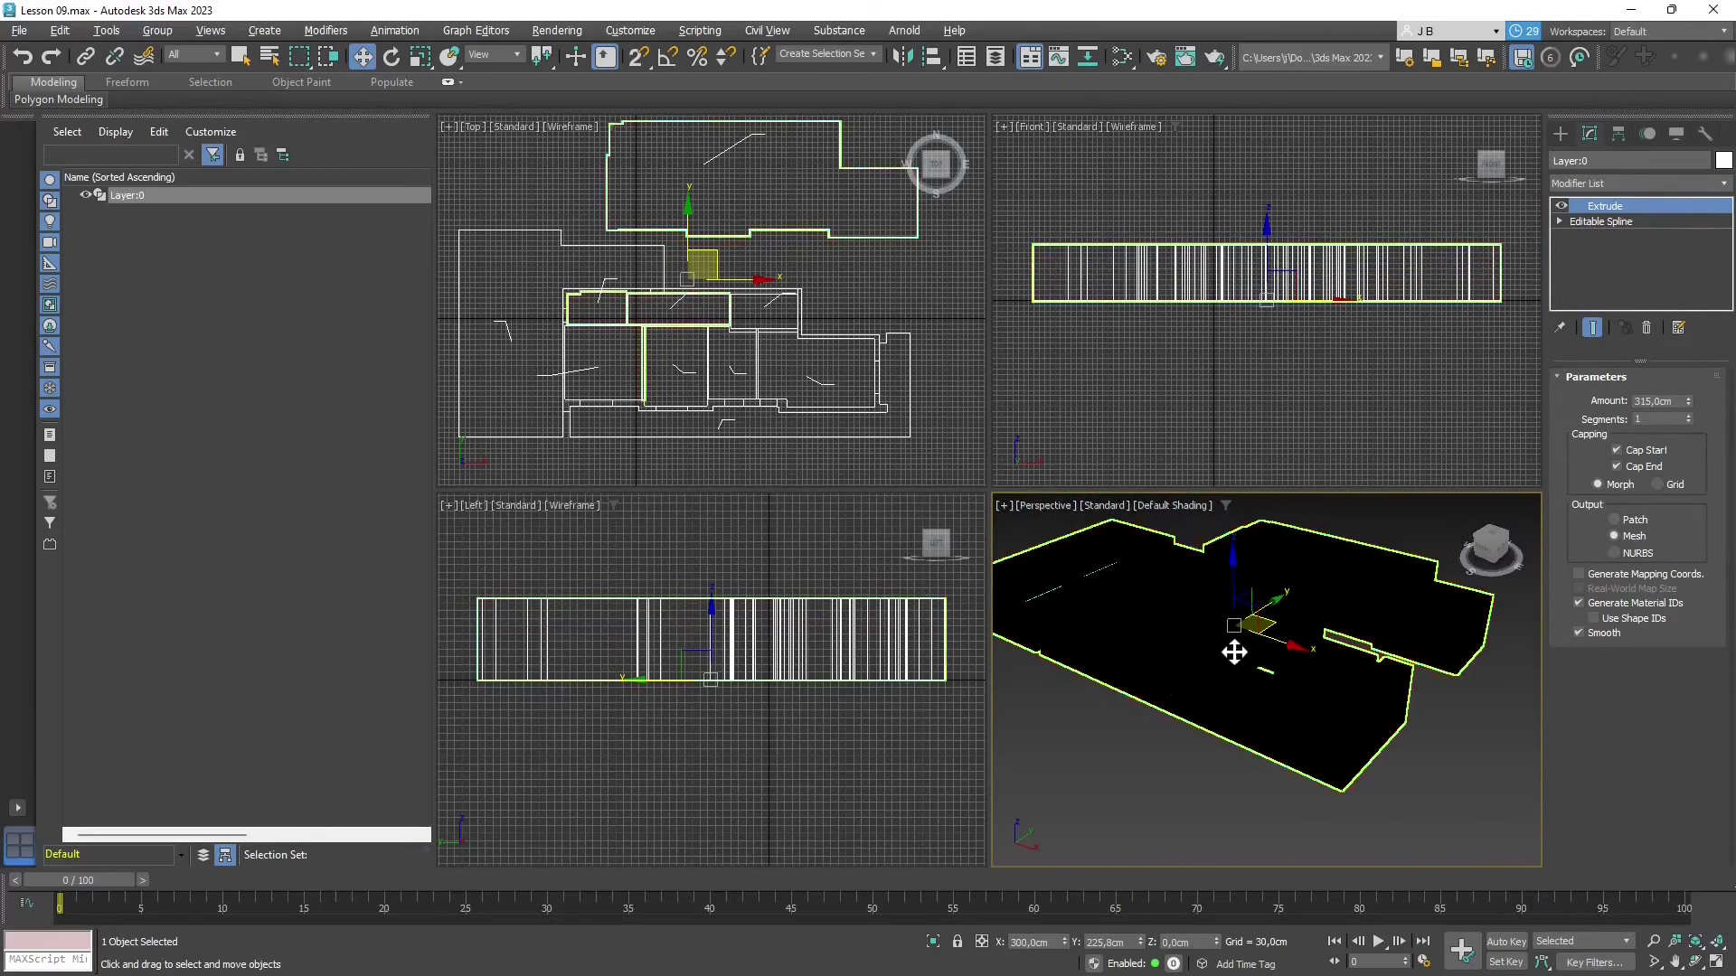
Step: Switch the Perspective viewport's shading to Clay and view the extruded floor plan from the front
{"action": "middle_click_drag", "start_coordinate": [1235, 651], "coordinate": [1232, 671], "text": "alt"}
{"action": "left_click", "coordinate": [1129, 514]}
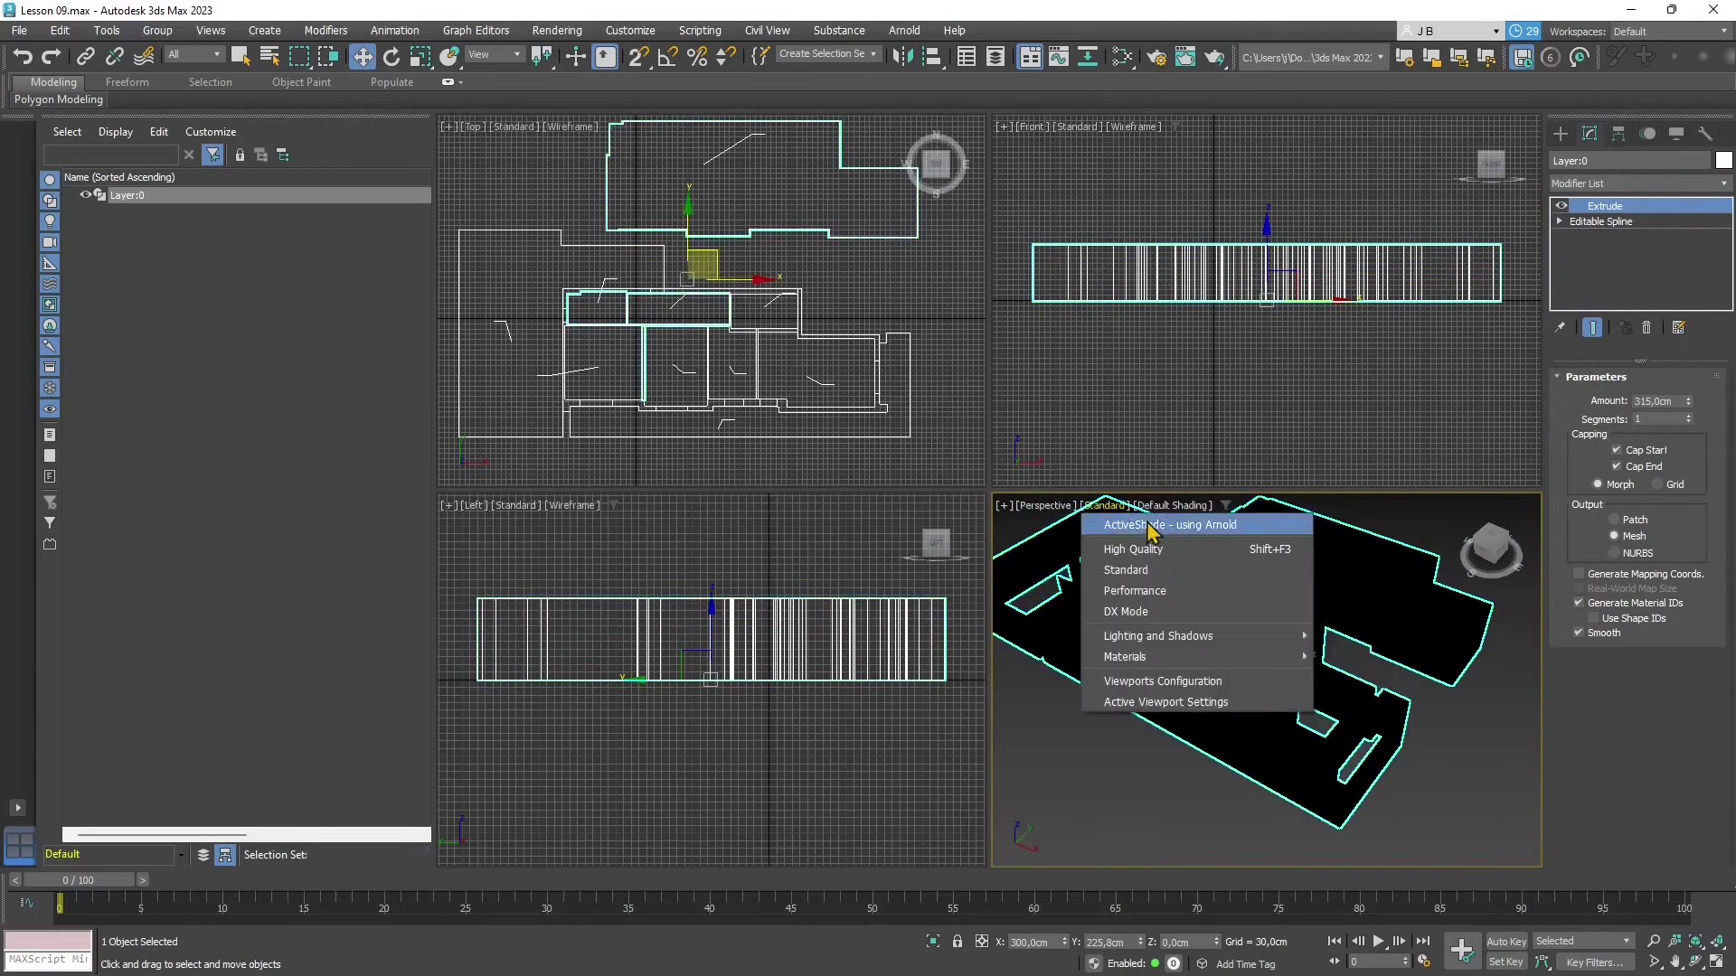
{"action": "left_click", "coordinate": [1195, 522]}
{"action": "left_click", "coordinate": [1195, 523]}
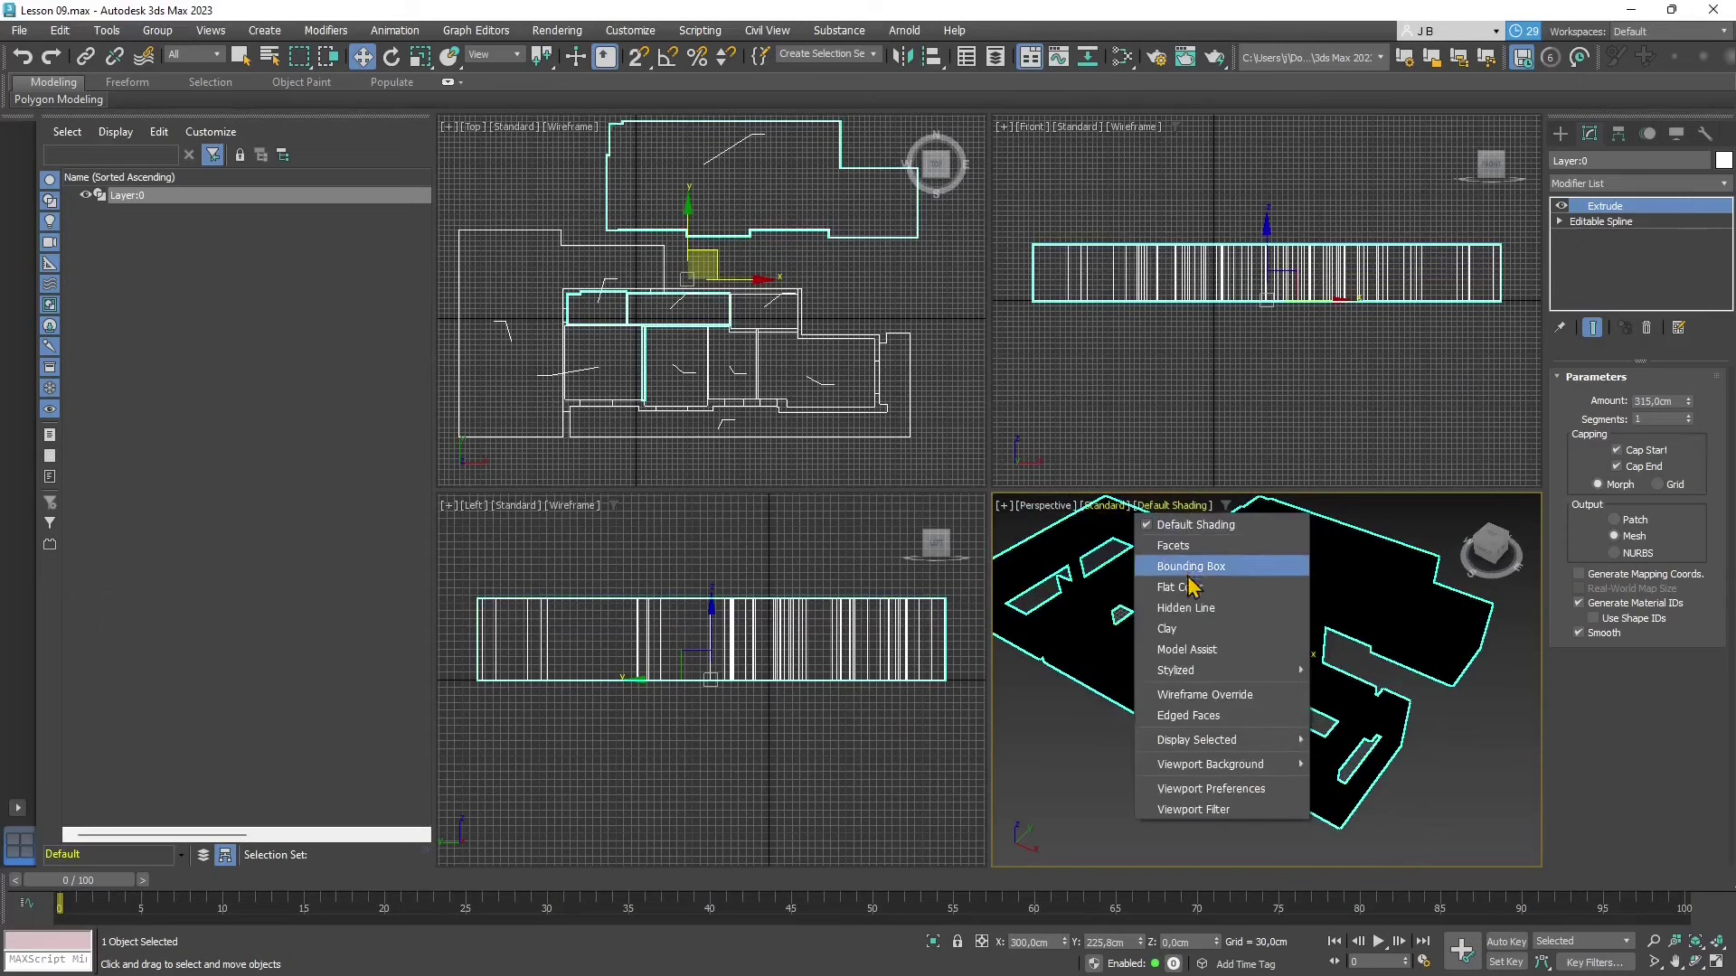
{"action": "left_click", "coordinate": [1193, 622]}
{"action": "middle_click_drag", "start_coordinate": [1162, 692], "coordinate": [1148, 733], "text": "alt"}
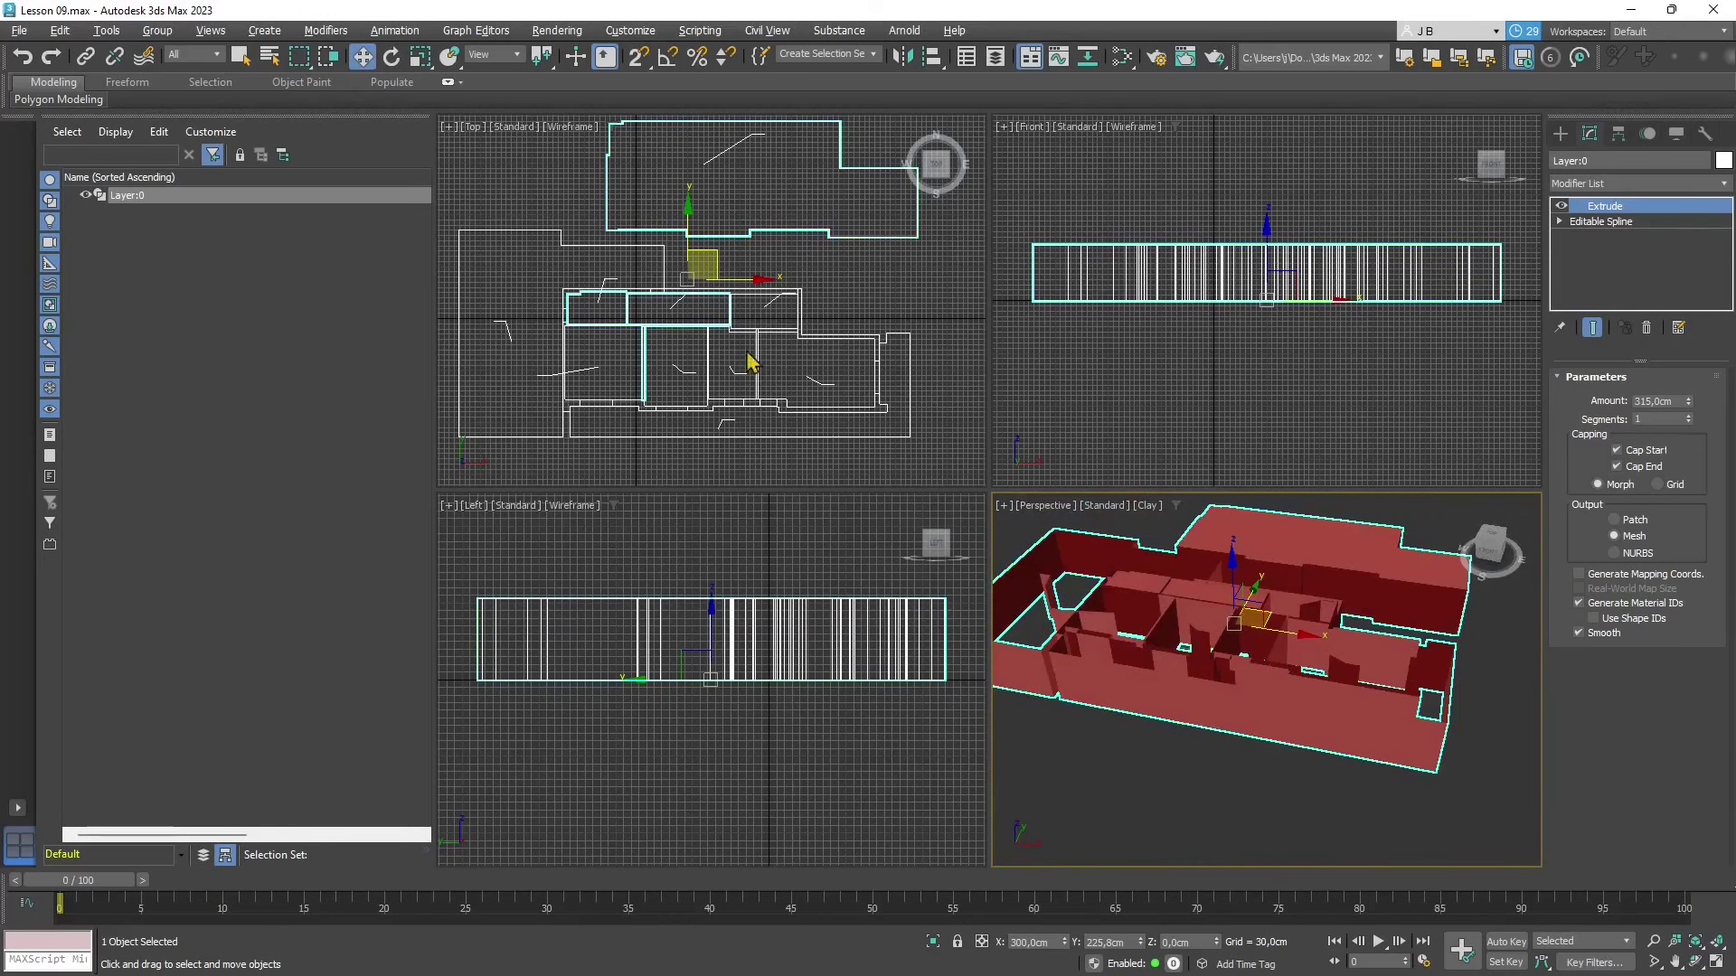
Step: Check how the extruded floor plan's lines are grouped by selecting and deselecting it in the Top viewport
{"action": "left_click", "coordinate": [825, 286]}
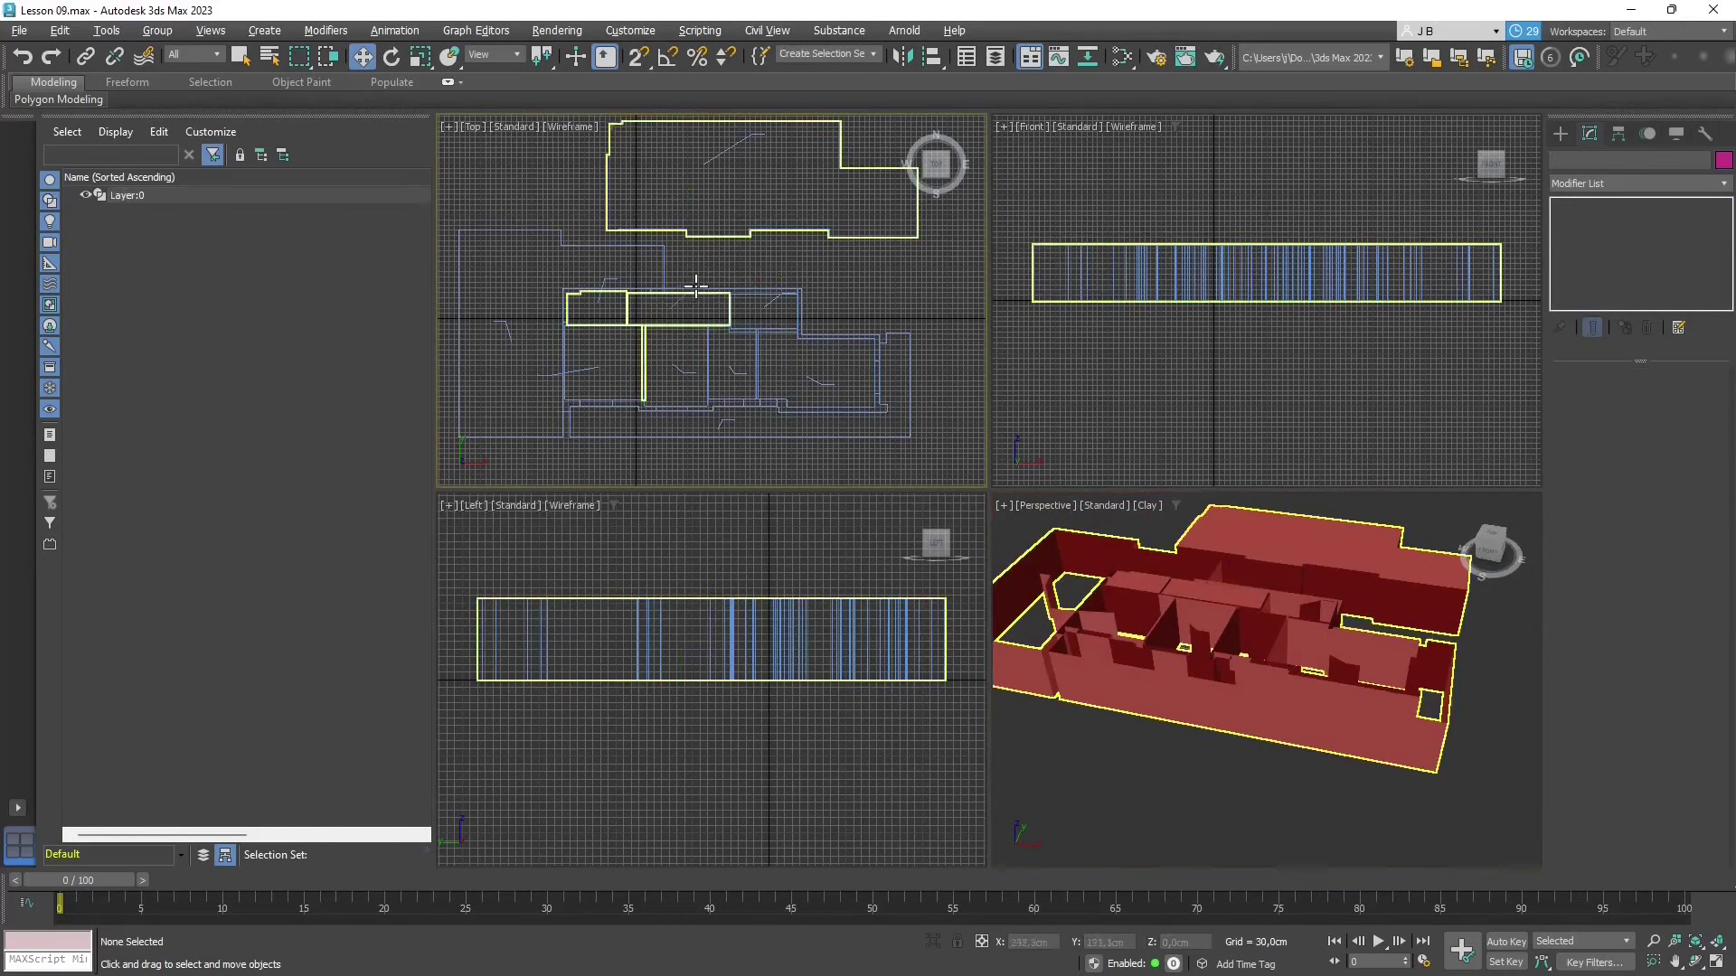
{"action": "left_click", "coordinate": [714, 380]}
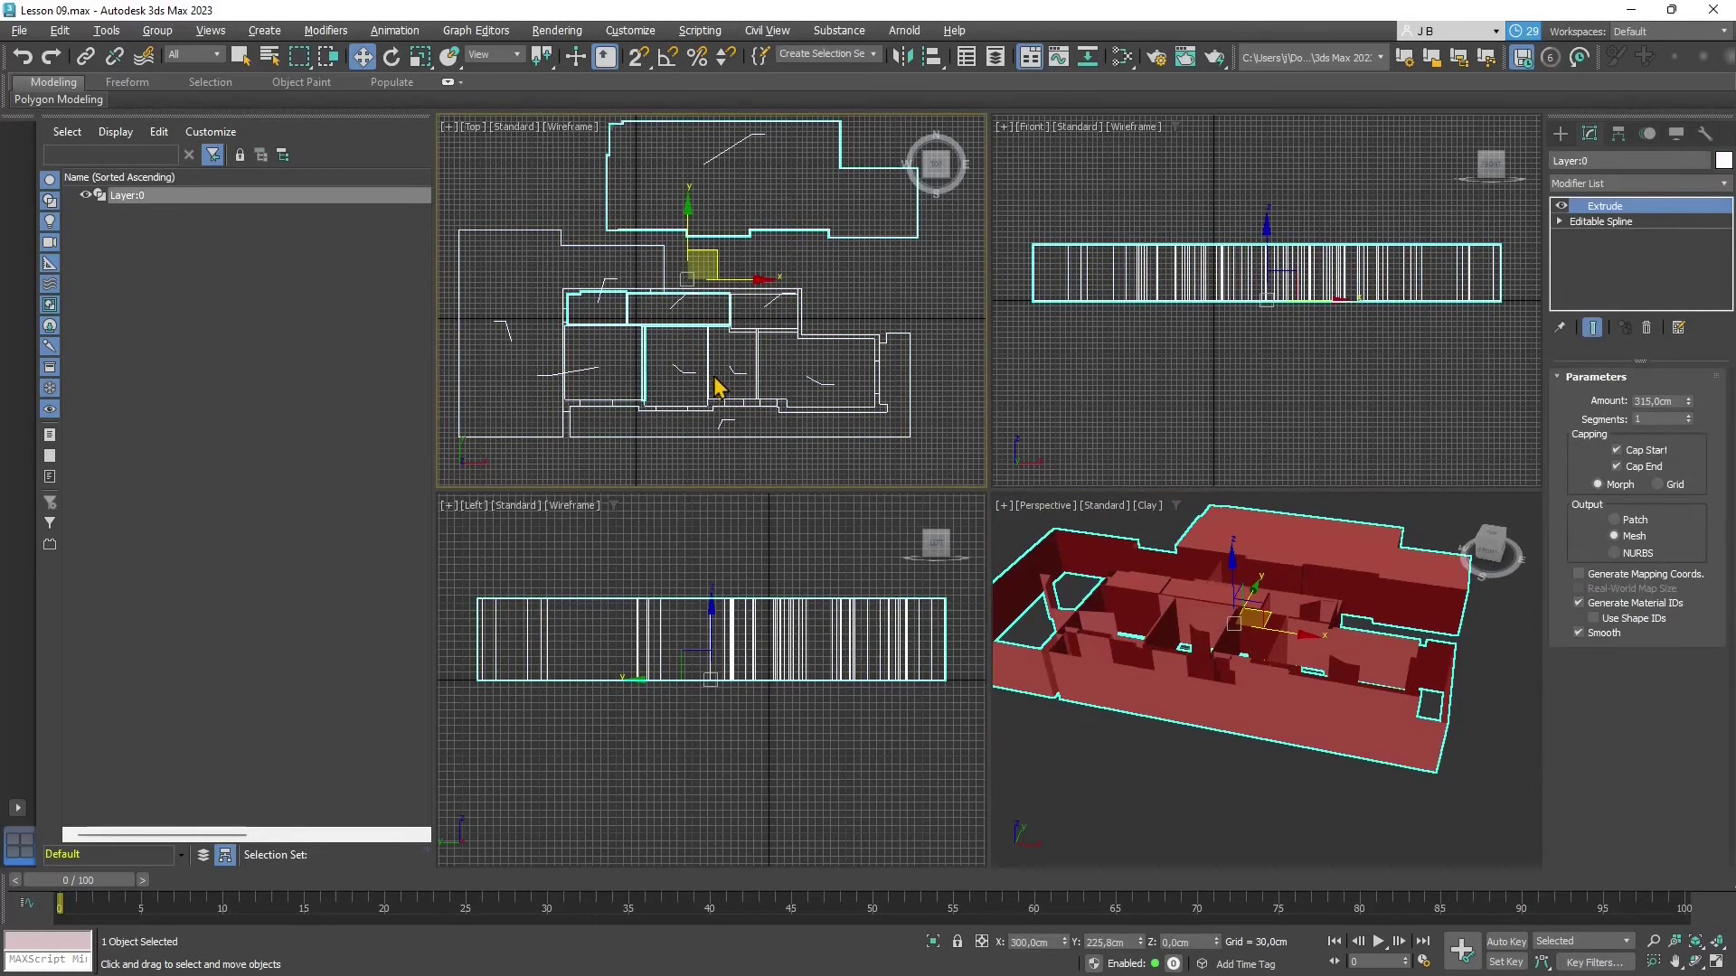
{"action": "scroll", "coordinate": [706, 357], "scroll_direction": "up", "scroll_amount": 2}
{"action": "scroll", "coordinate": [734, 374], "scroll_direction": "down", "scroll_amount": 2}
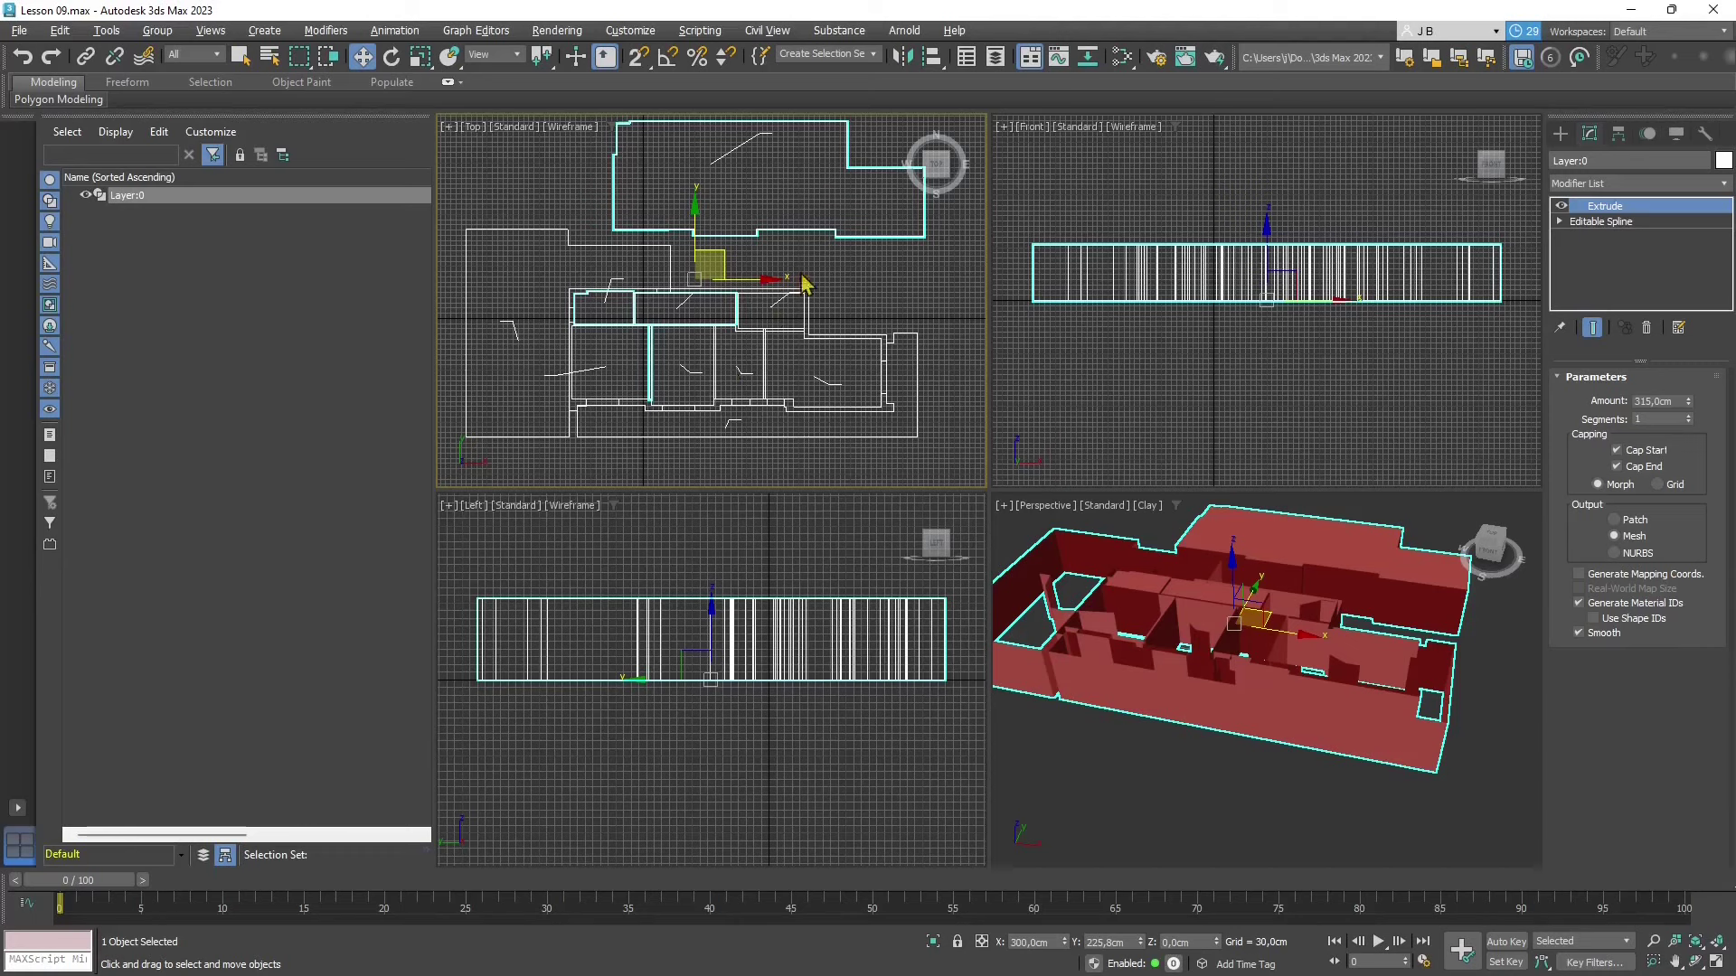
{"action": "left_click", "coordinate": [841, 280]}
{"action": "scroll", "coordinate": [775, 318], "scroll_direction": "up", "scroll_amount": 3}
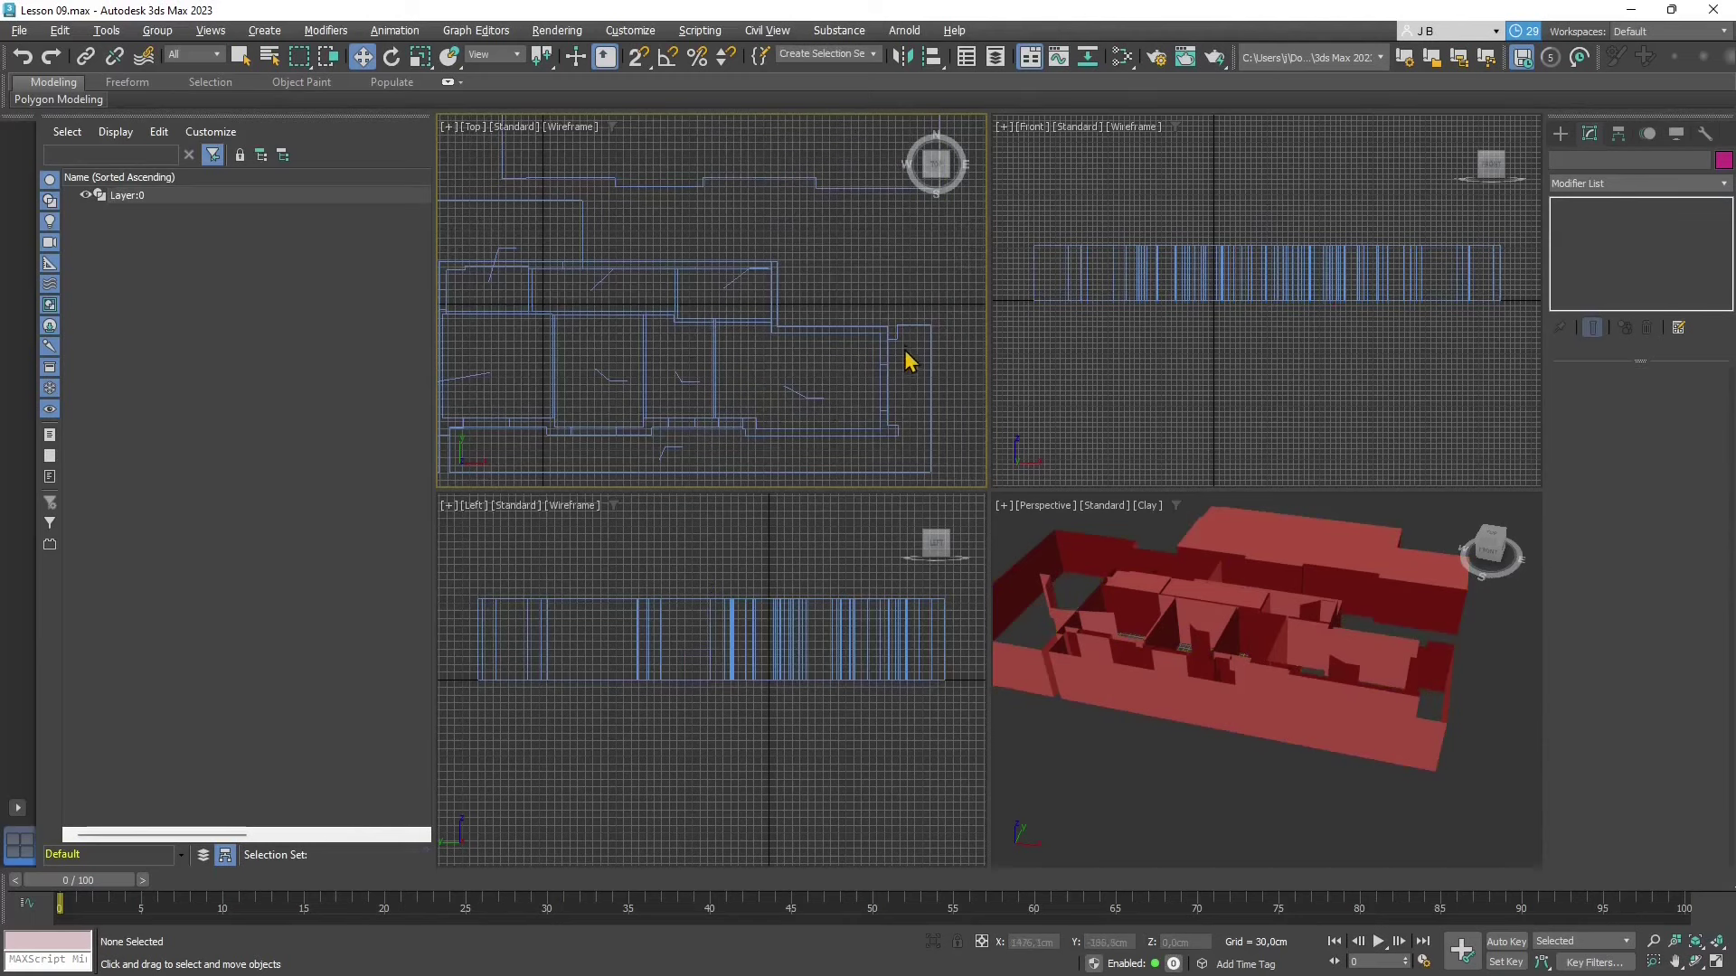
Step: Select everything in the scene and delete the extruded Layer:0 floor plan
{"action": "scroll", "coordinate": [866, 351], "scroll_direction": "down", "scroll_amount": 5}
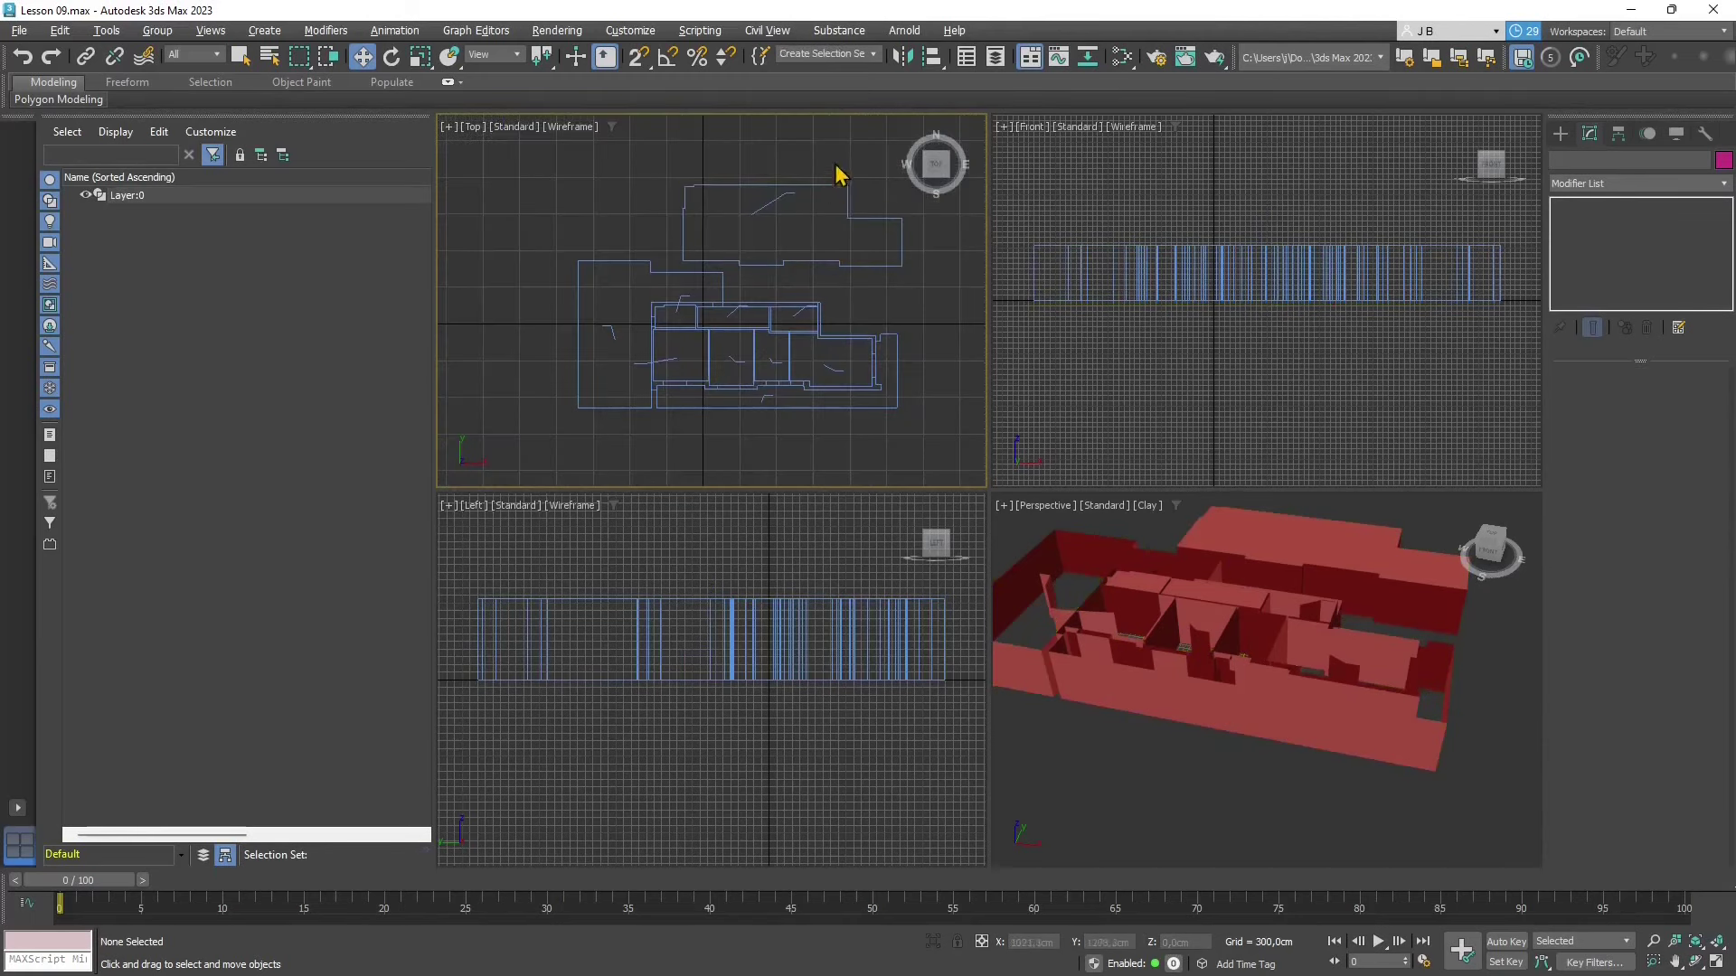
{"action": "key", "text": "ctrl+a"}
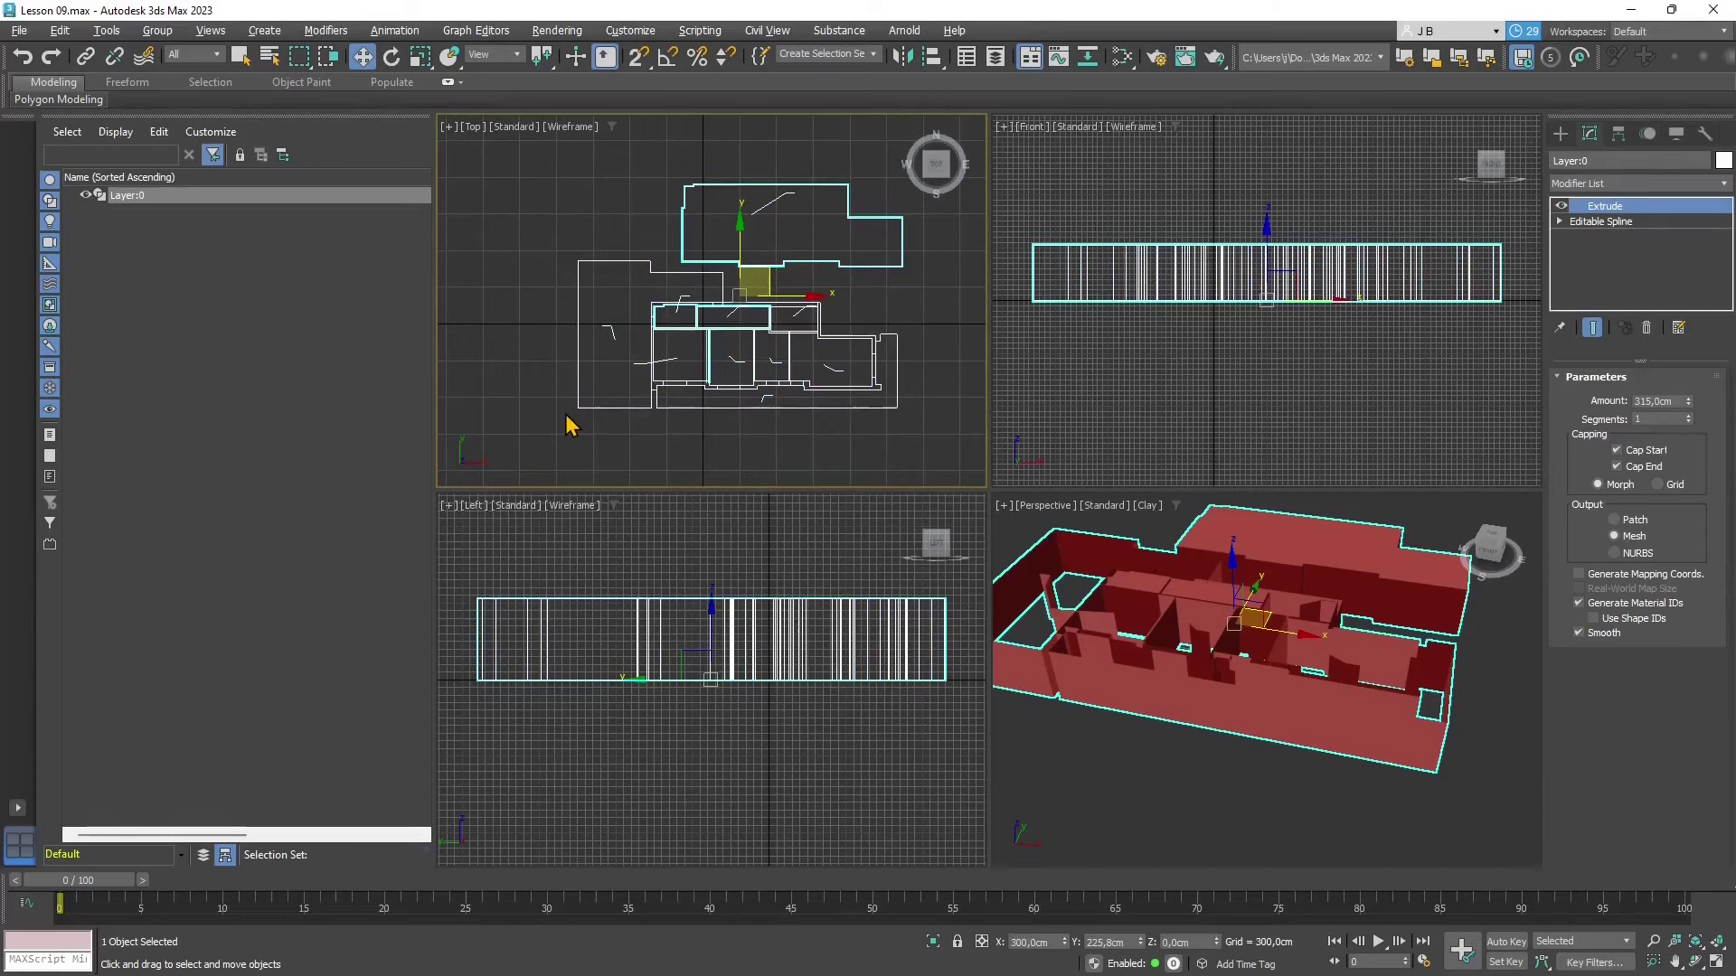
{"action": "key", "text": "Delete"}
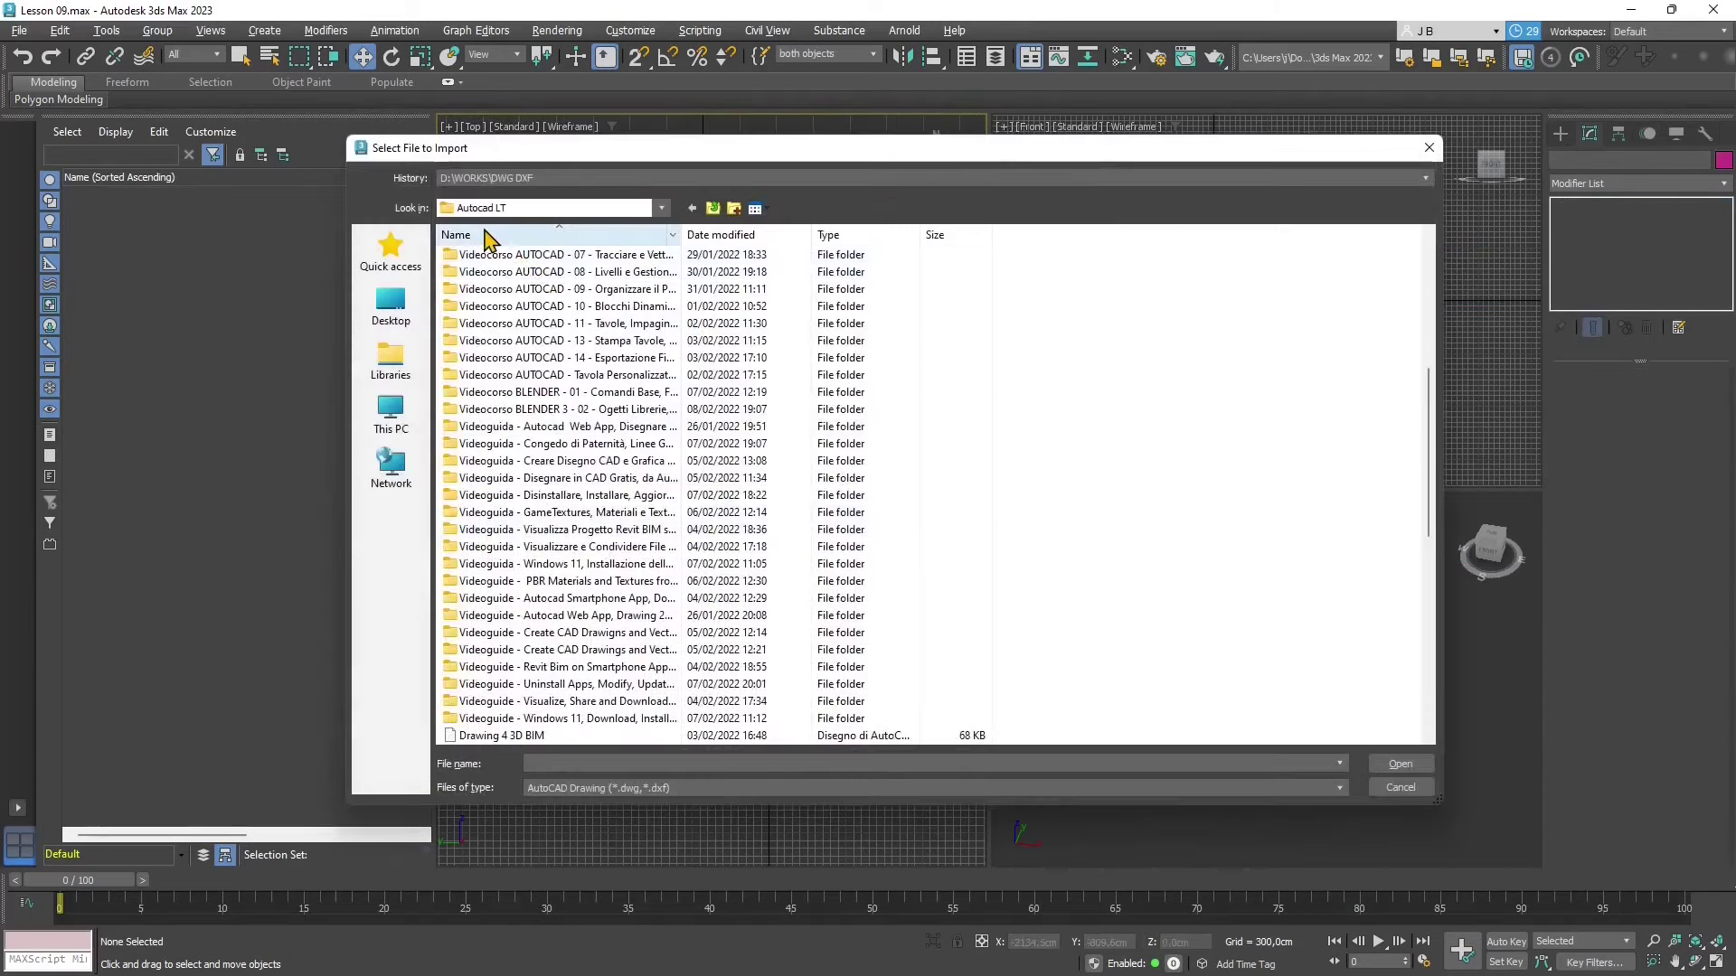
Step: Open the Export 4 3D and BIM DXF file from the Autocad LT folder for import
{"action": "scroll", "coordinate": [492, 237], "scroll_direction": "up", "scroll_amount": 1}
{"action": "scroll", "coordinate": [530, 470], "scroll_direction": "down", "scroll_amount": 6}
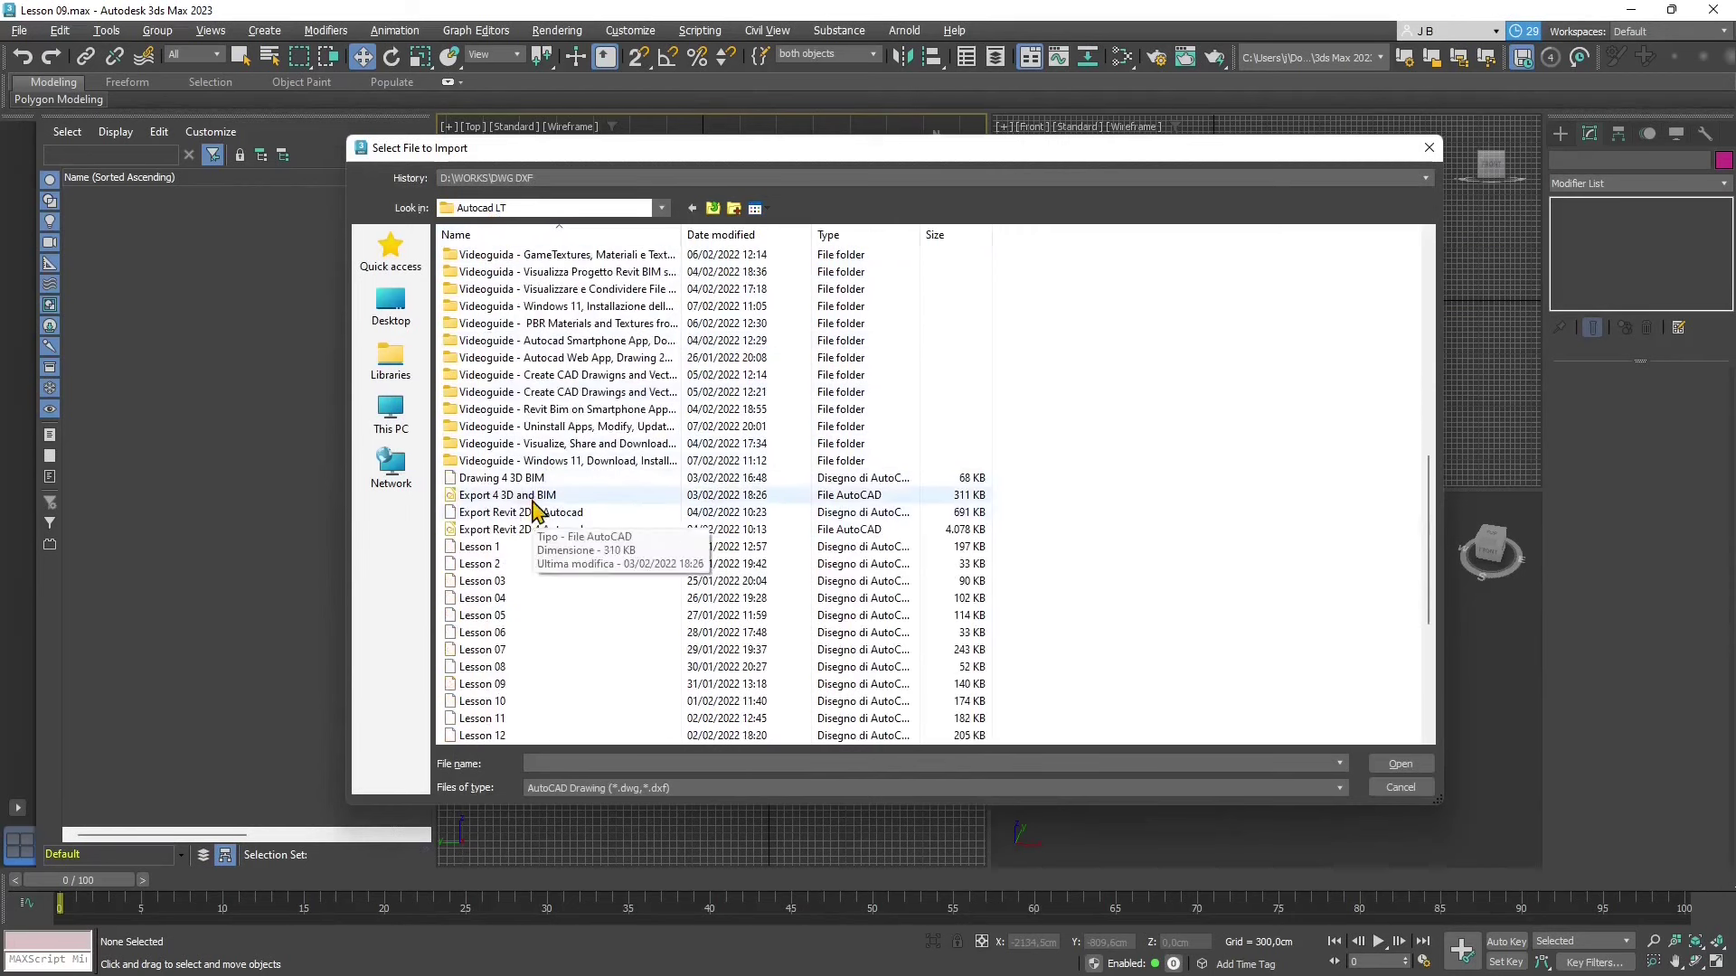
{"action": "left_click", "coordinate": [485, 513]}
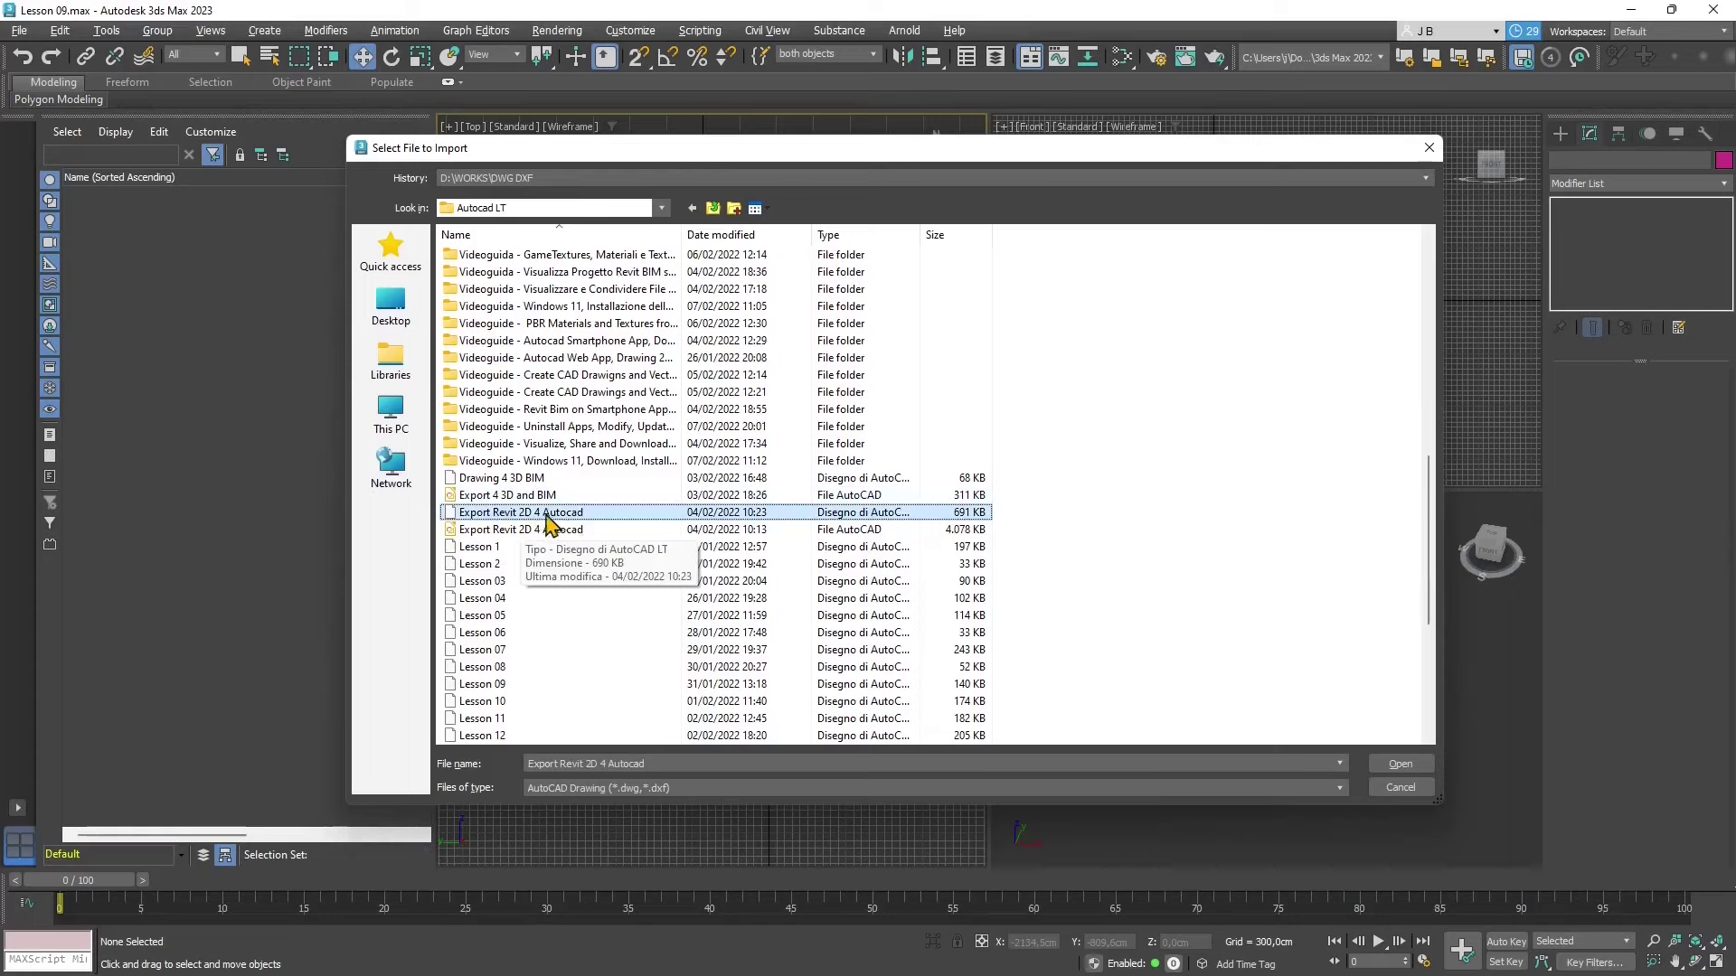
{"action": "left_click", "coordinate": [504, 497]}
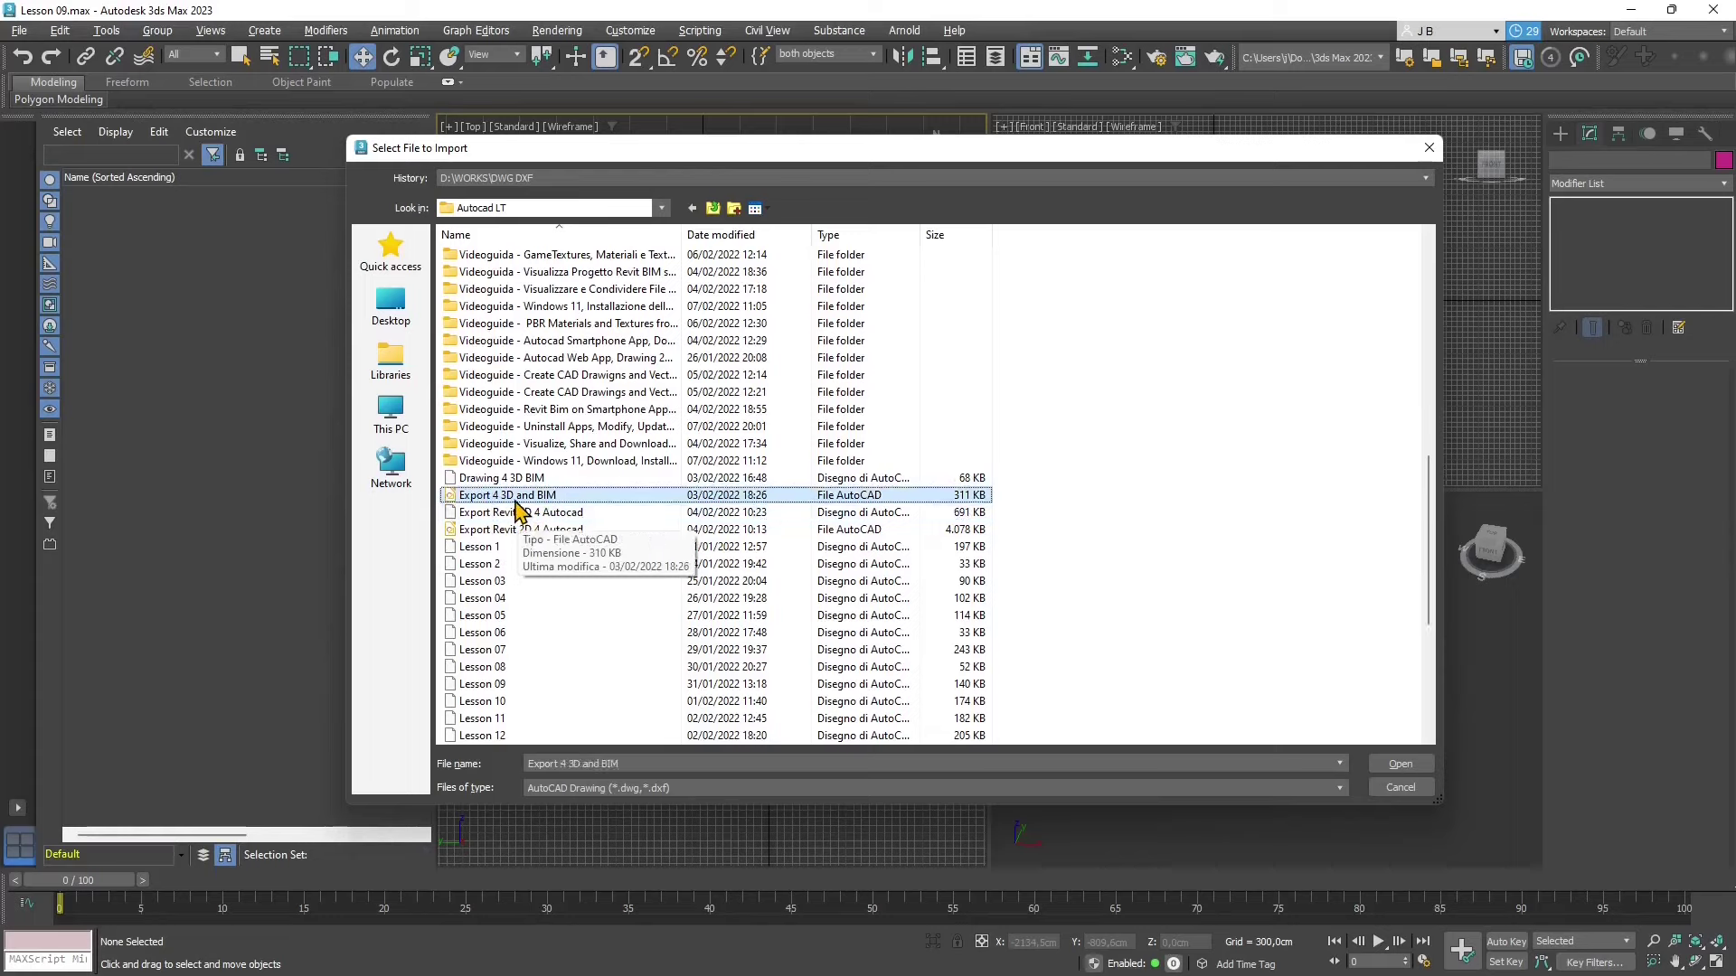
{"action": "left_click", "coordinate": [1378, 765]}
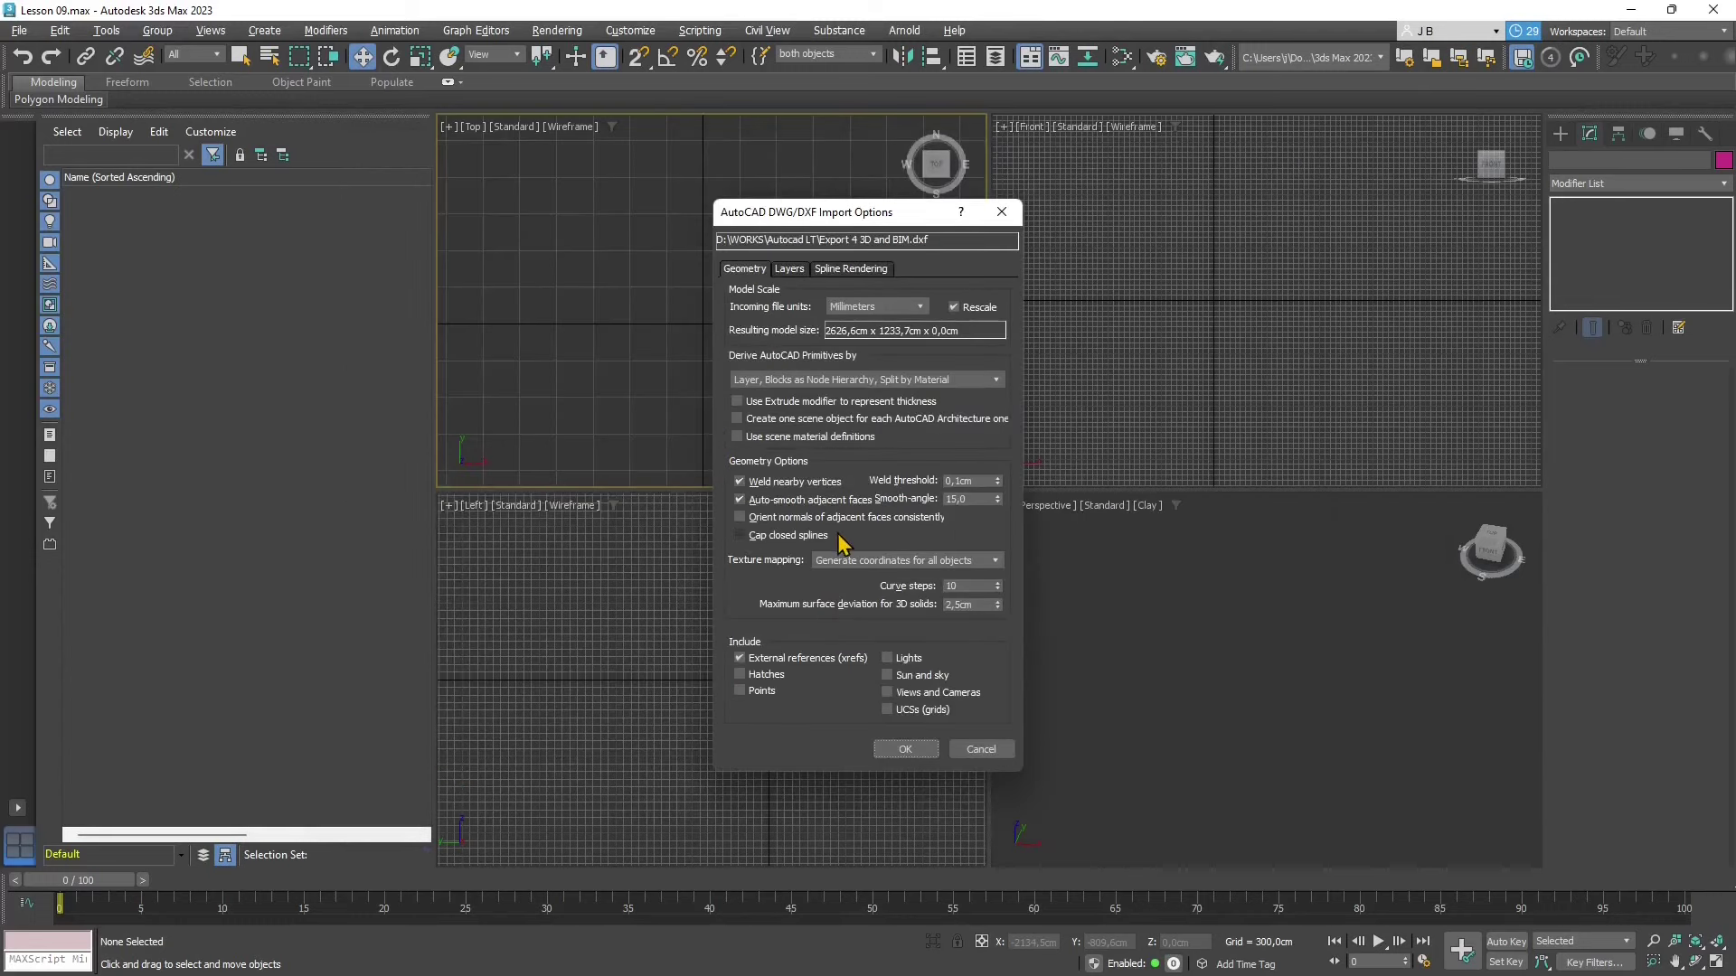
Step: Turn off Weld nearby vertices, keep deriving primitives by Layer, Blocks as Node Hierarchy, Split by Material, and import the drawing
{"action": "left_click", "coordinate": [762, 486]}
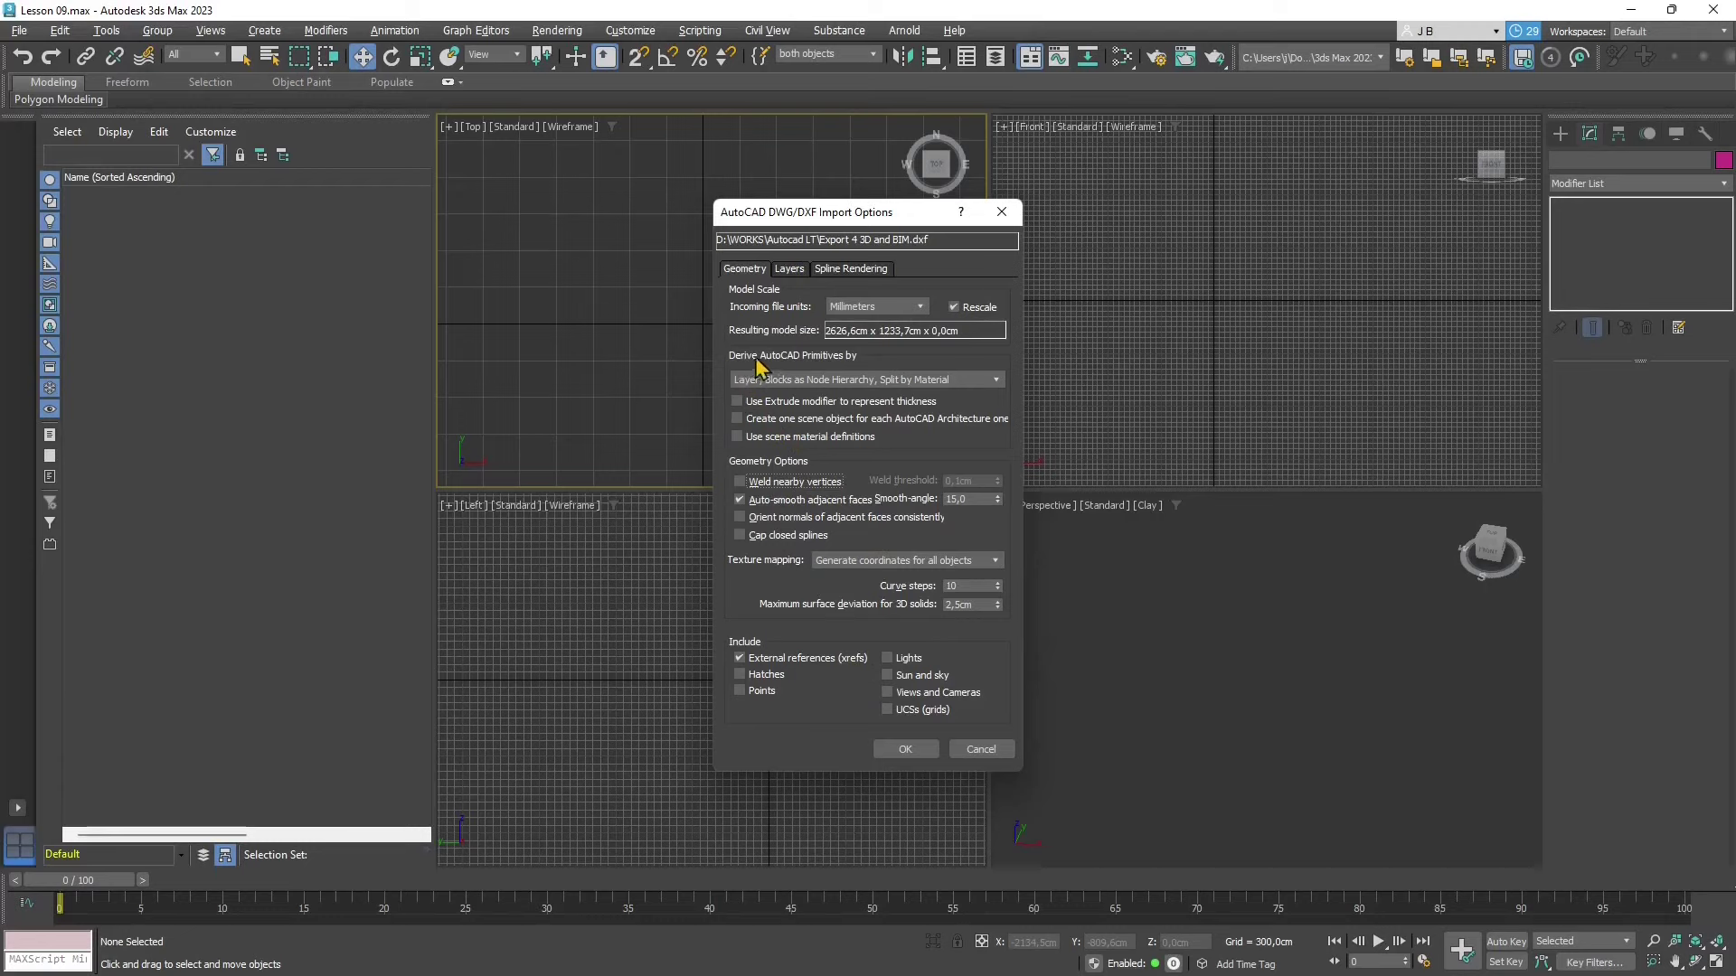
{"action": "left_click", "coordinate": [804, 379]}
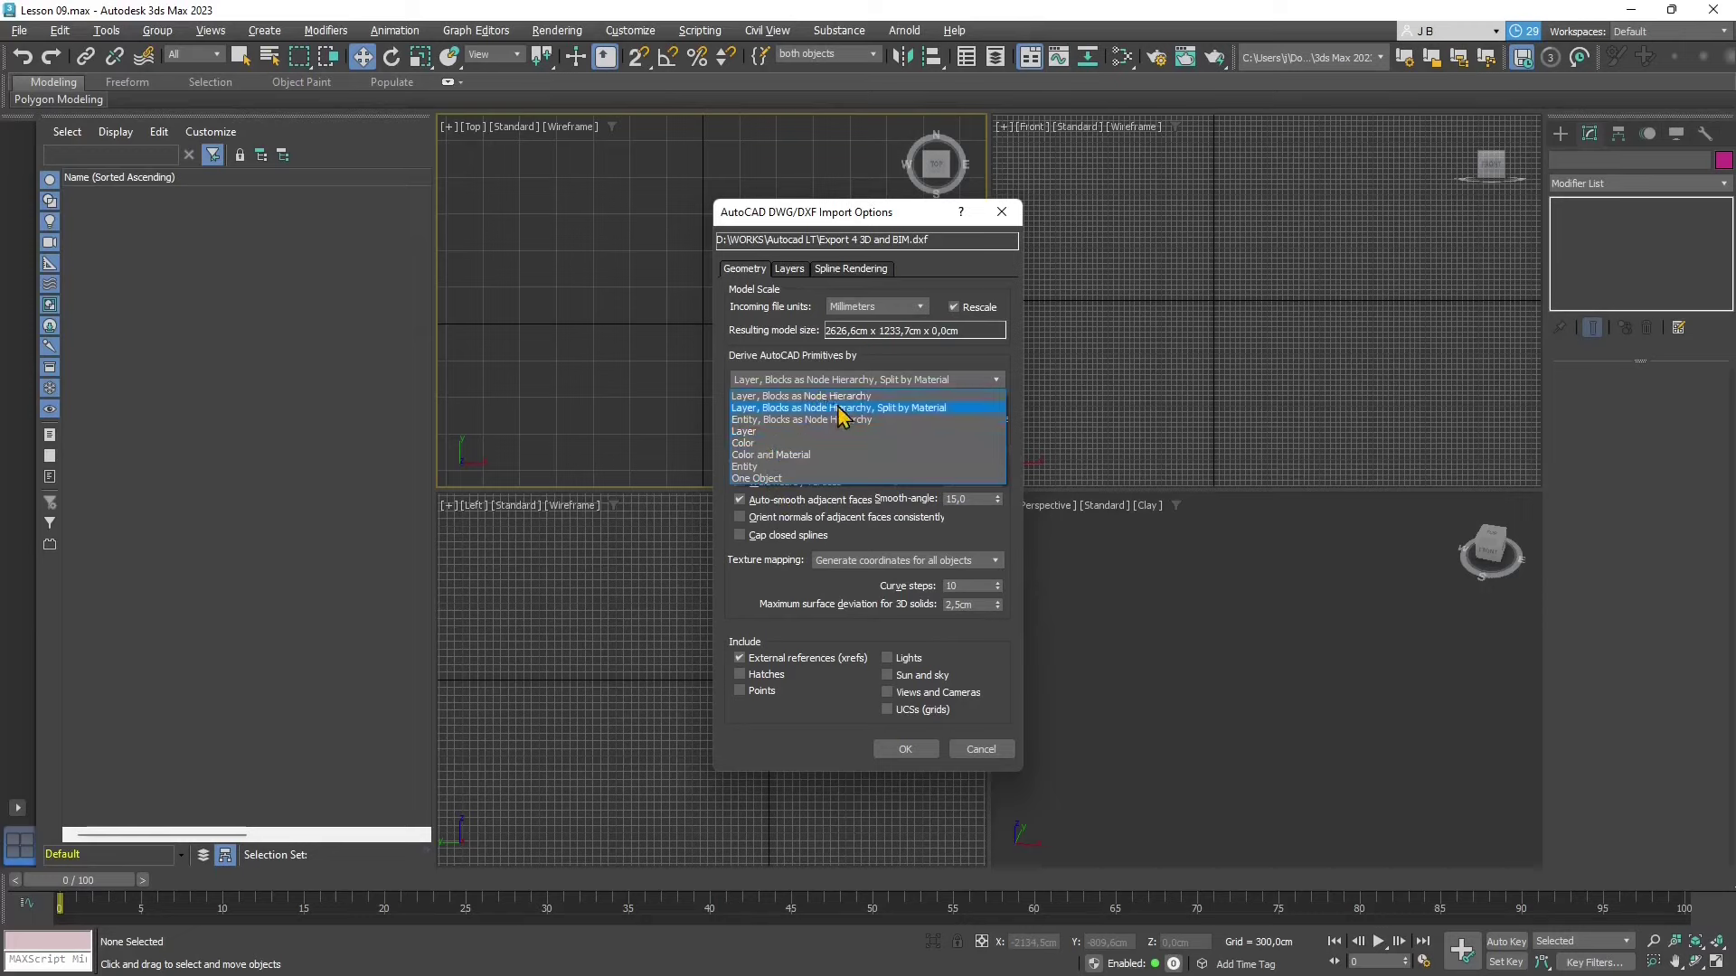
{"action": "left_click", "coordinate": [823, 227]}
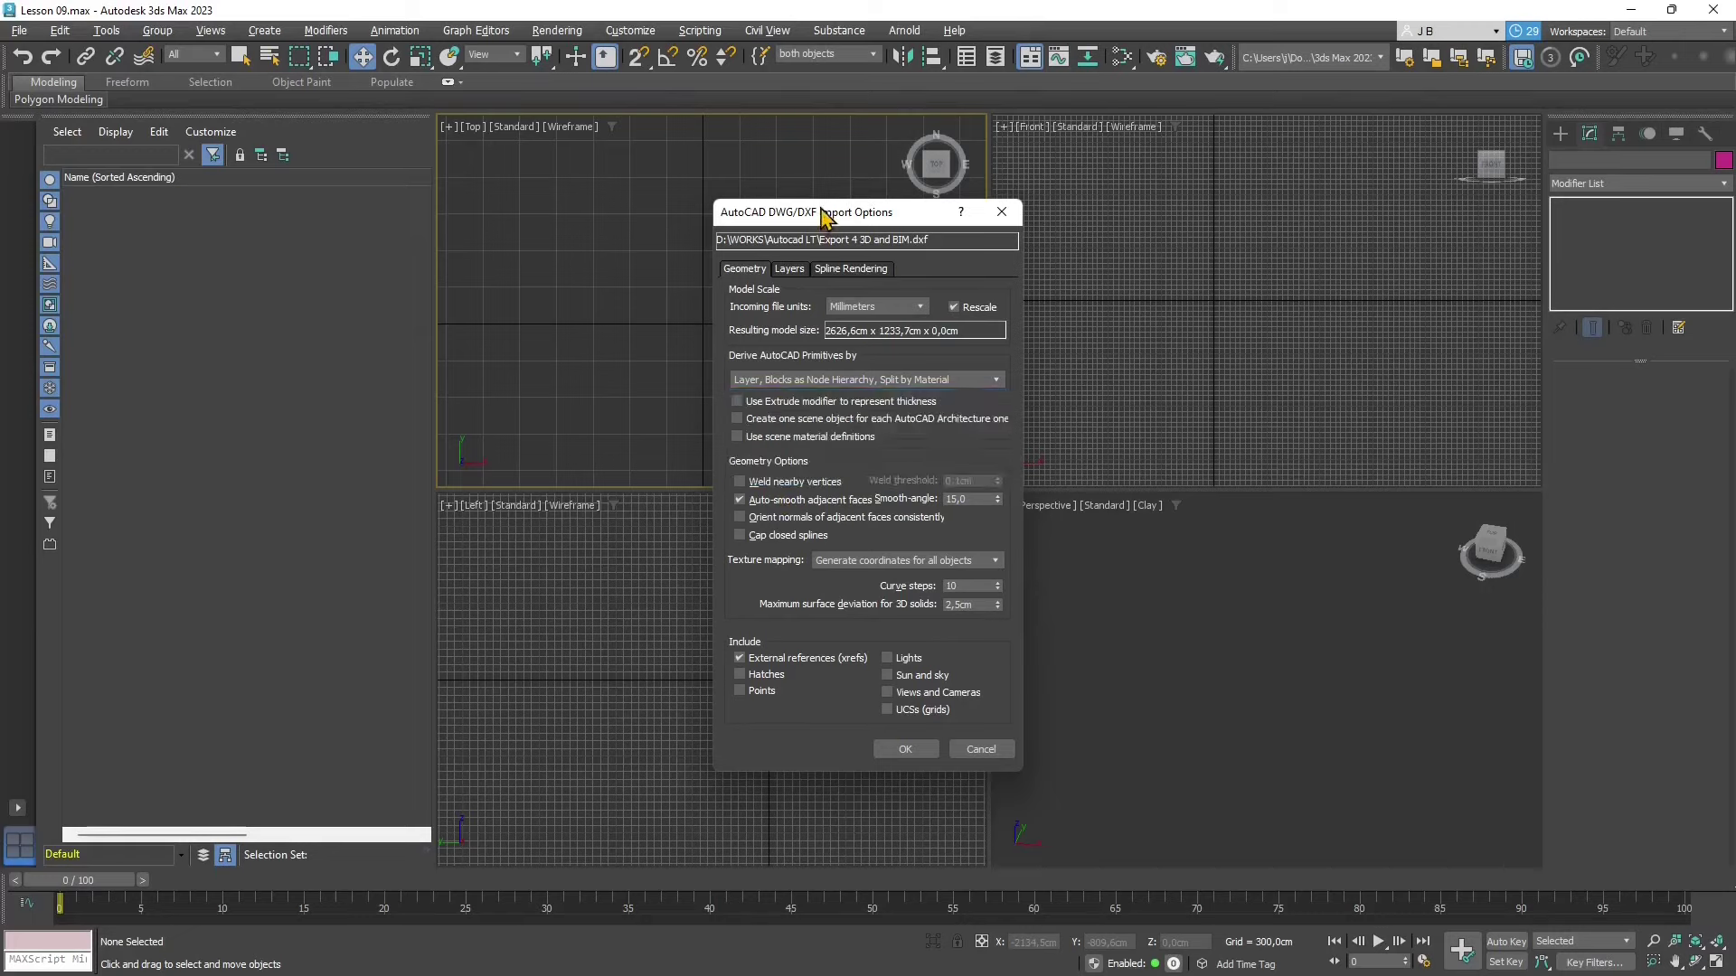
{"action": "left_click", "coordinate": [905, 748]}
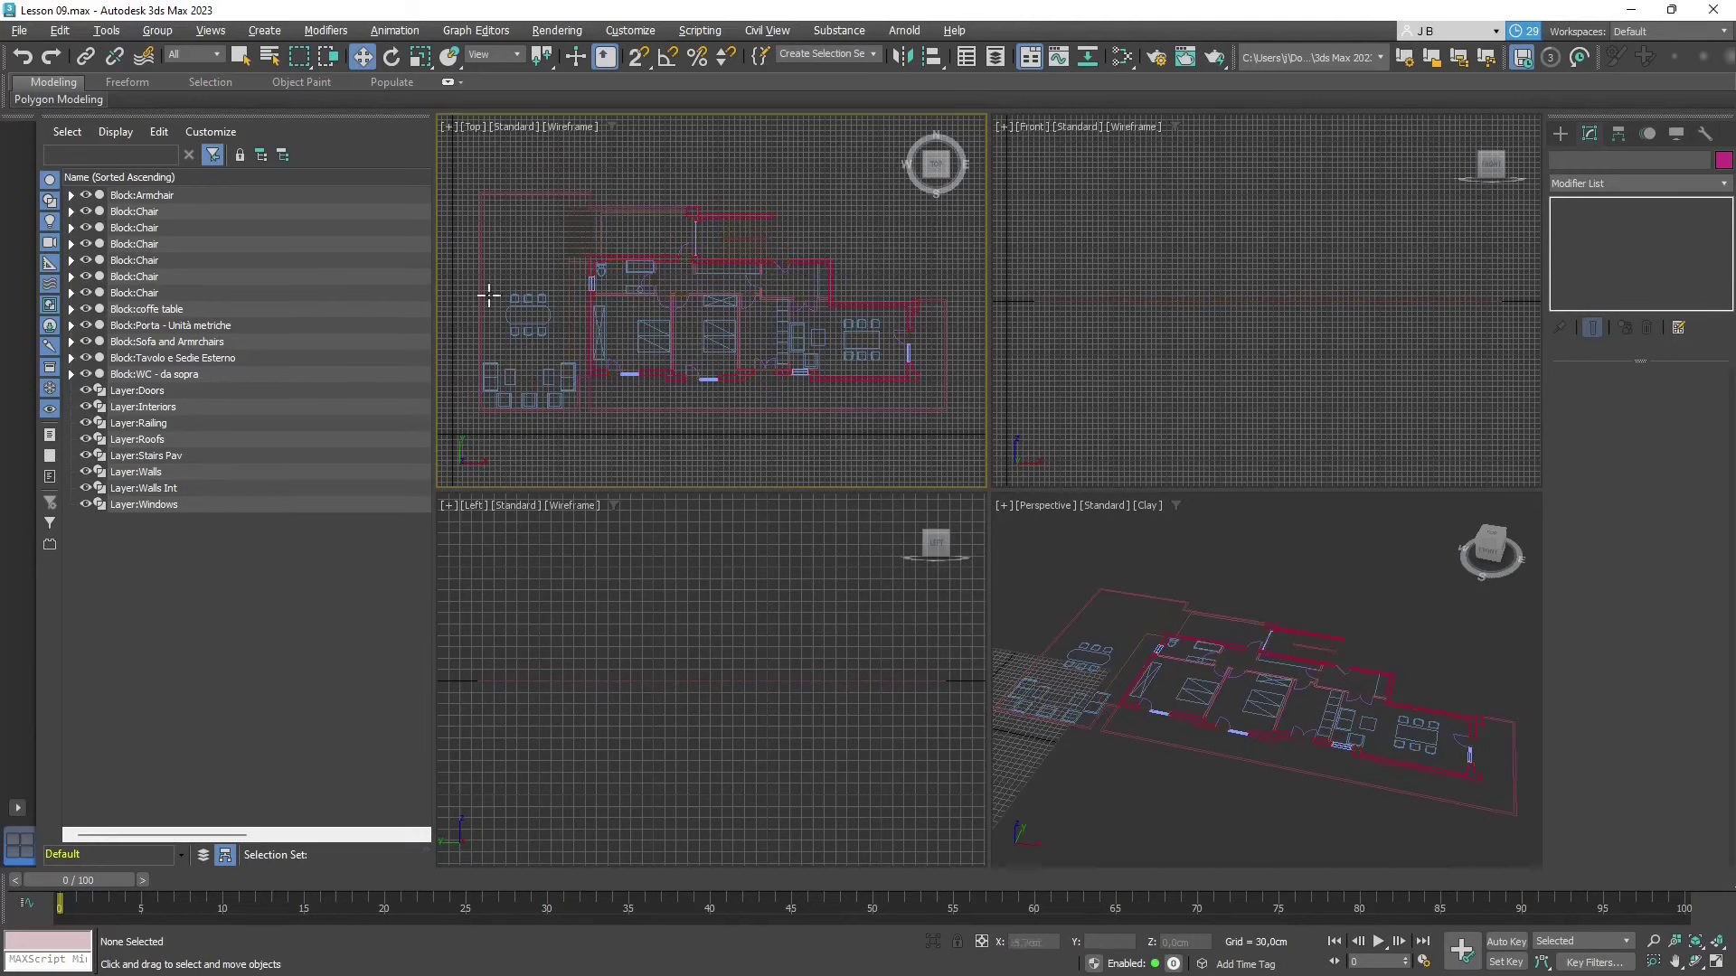
Step: Select the Layer:Walls spline in the imported floor plan and apply an Extrude modifier to it
{"action": "left_click", "coordinate": [822, 260]}
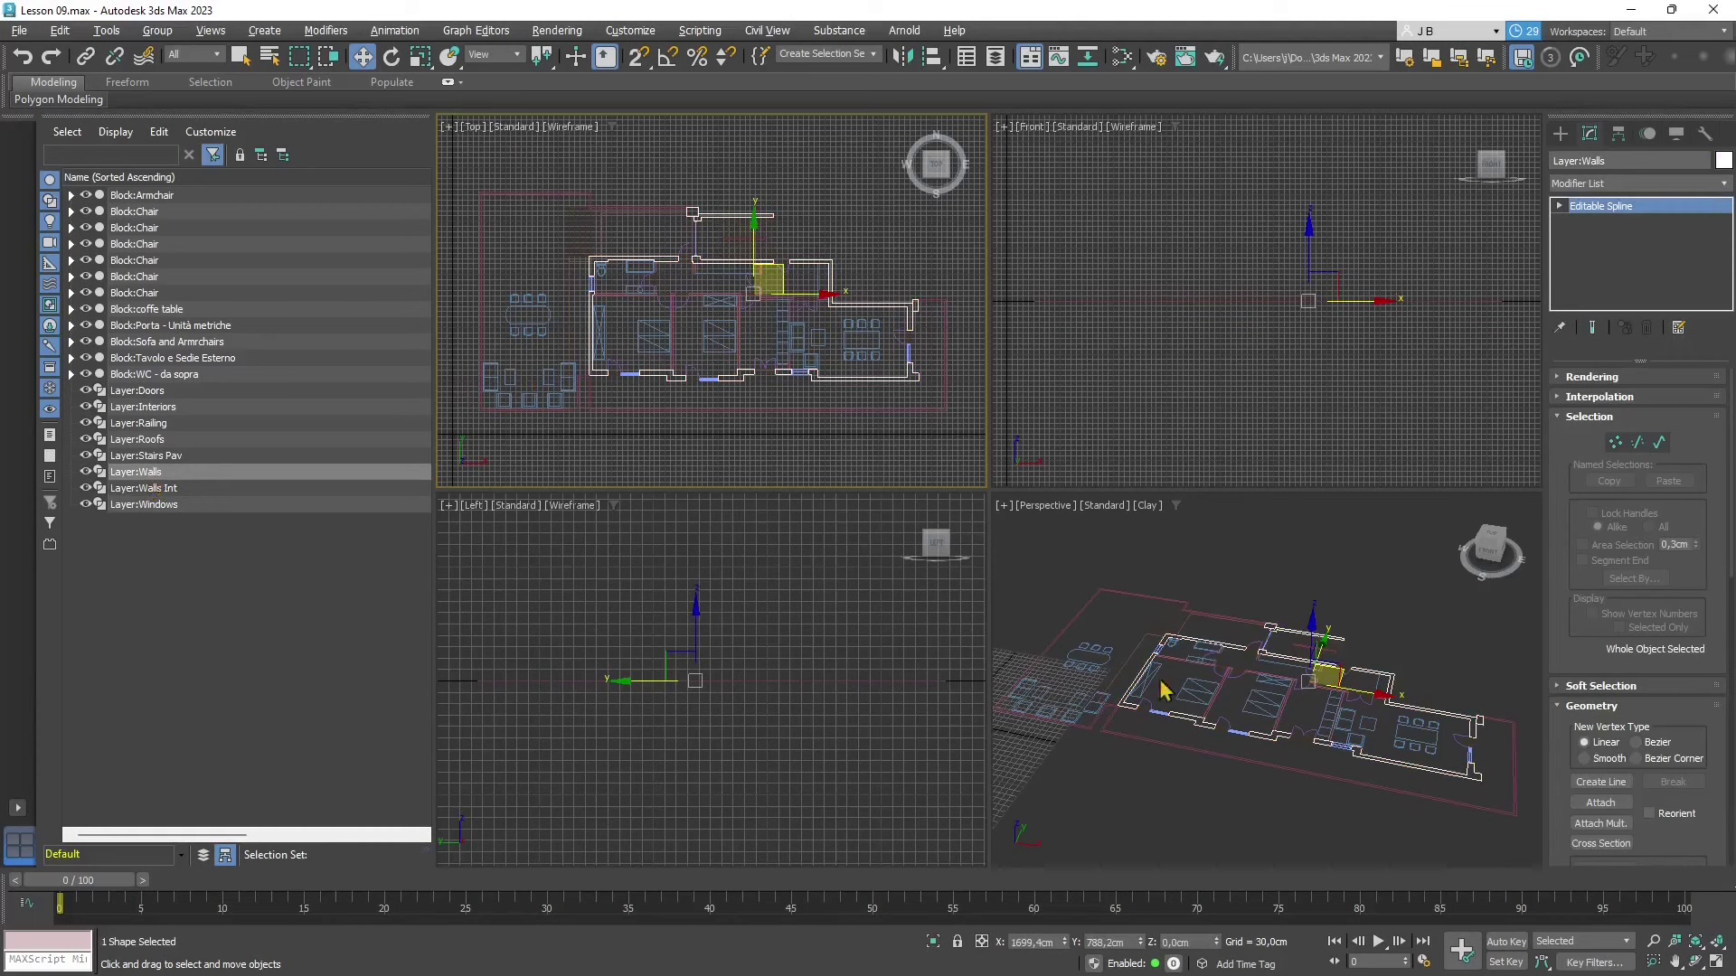
{"action": "middle_click_drag", "start_coordinate": [1248, 734], "coordinate": [1207, 720]}
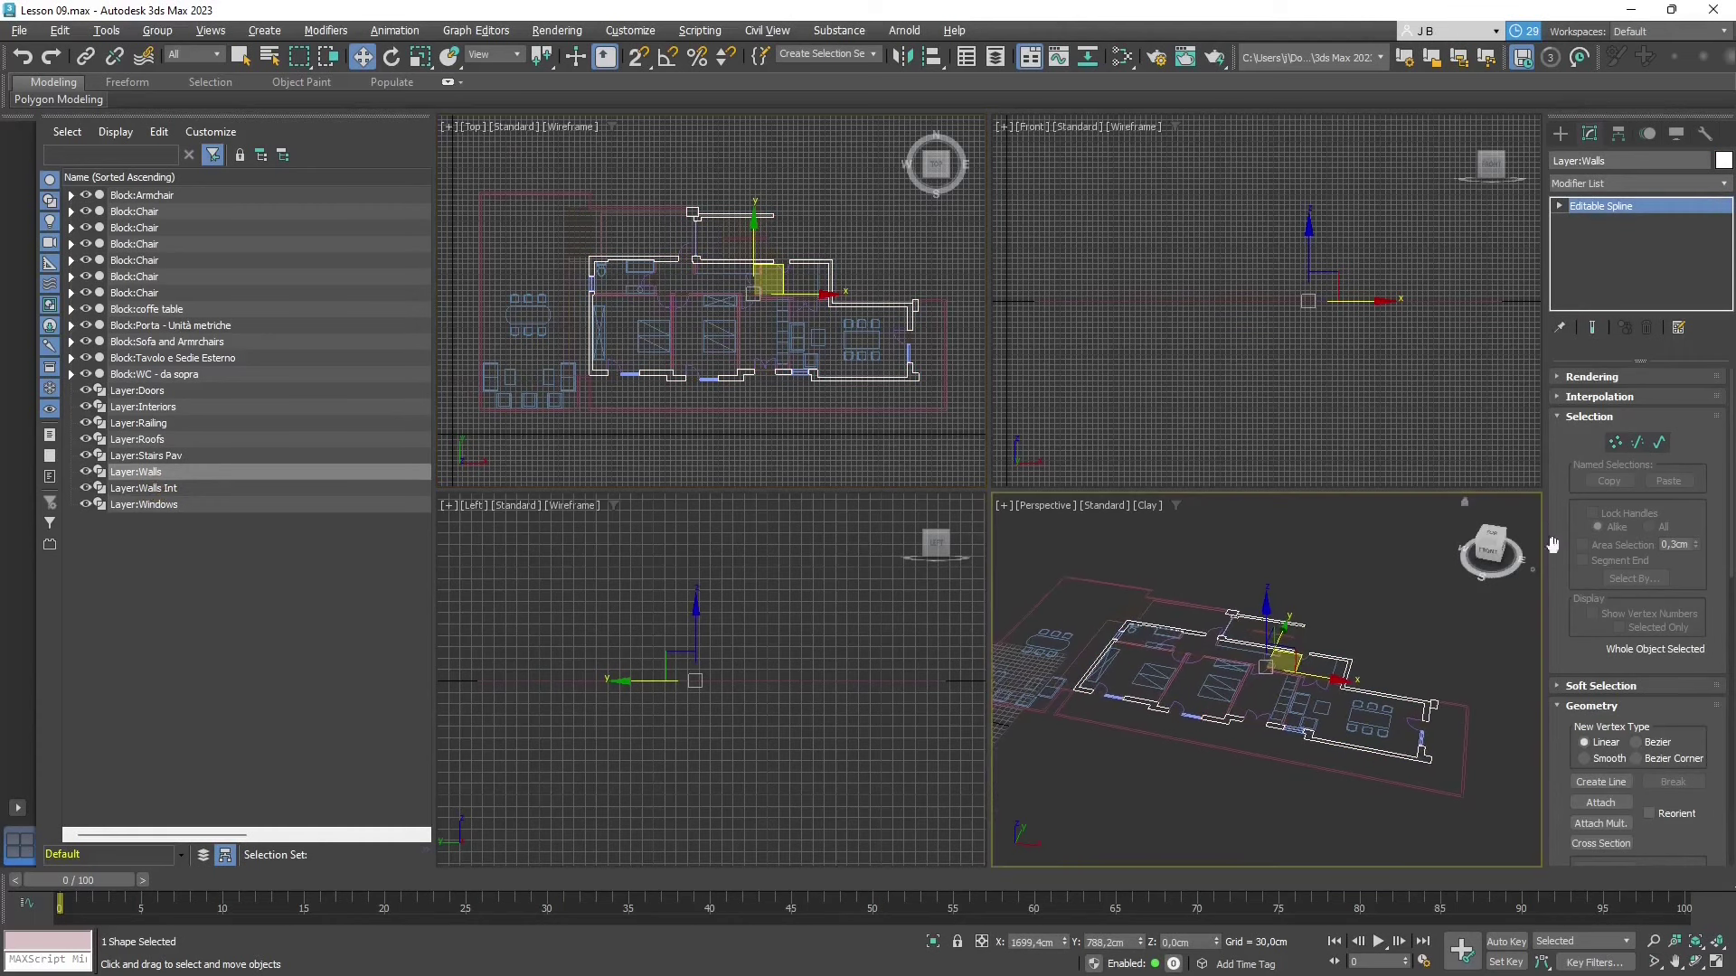
{"action": "left_click", "coordinate": [1724, 182]}
{"action": "scroll", "coordinate": [1647, 339], "scroll_direction": "down", "scroll_amount": 15}
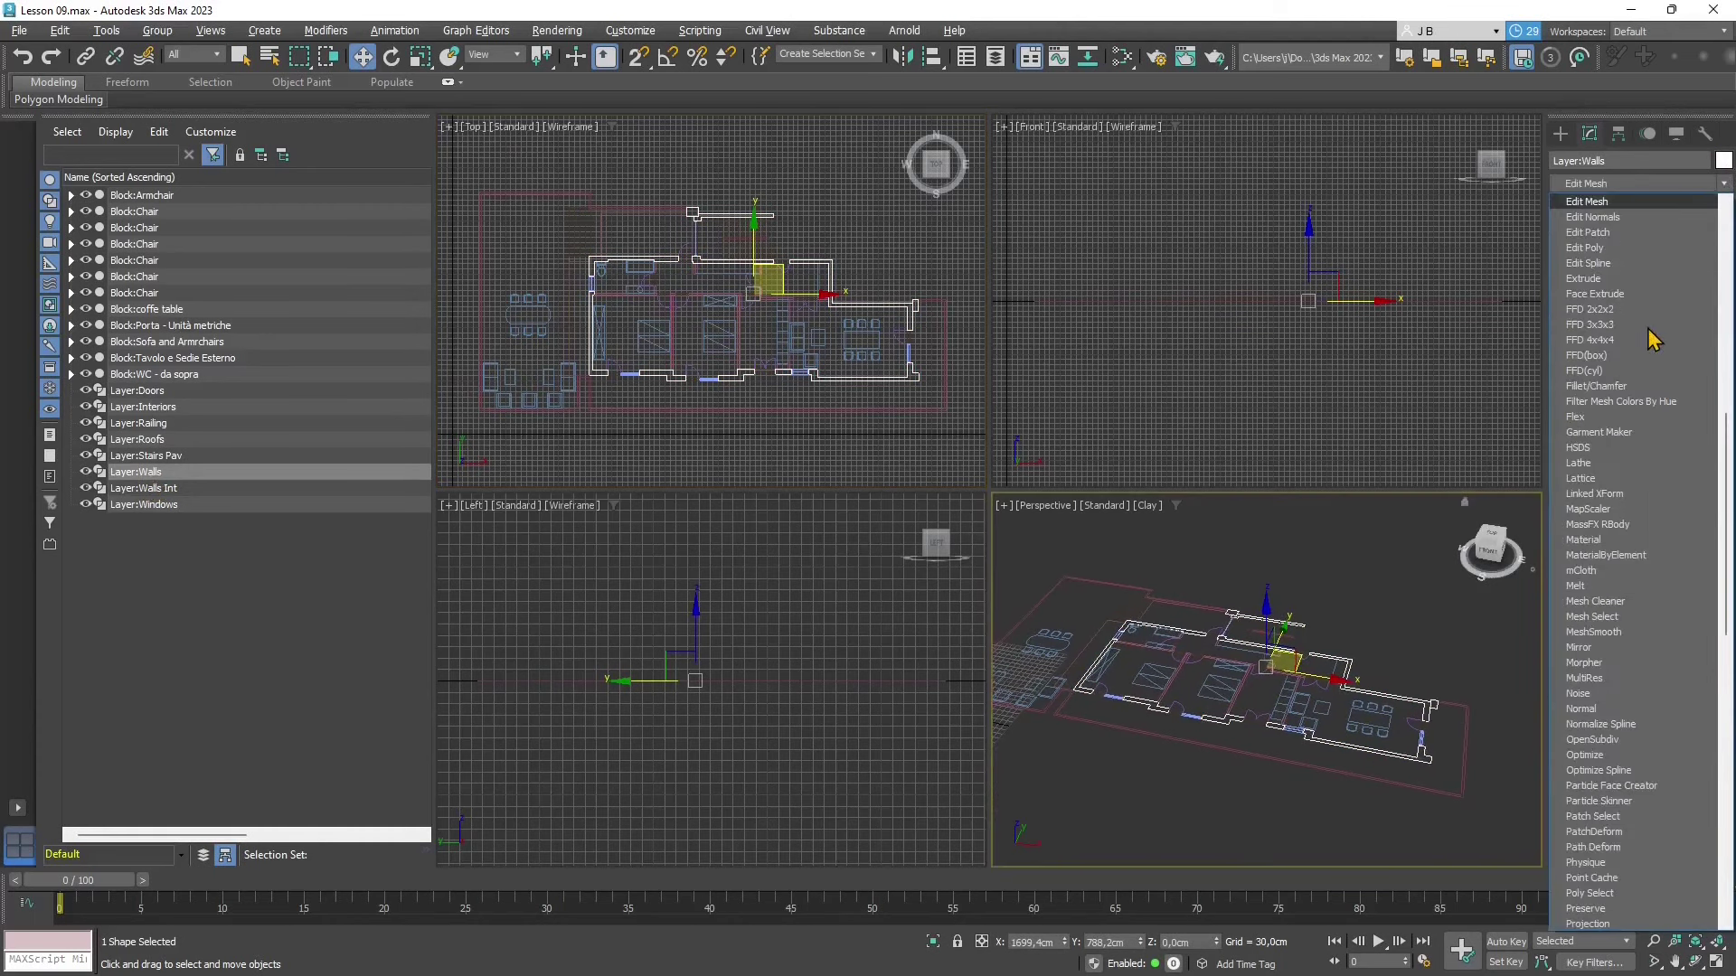
{"action": "scroll", "coordinate": [1647, 339], "scroll_direction": "up", "scroll_amount": 2}
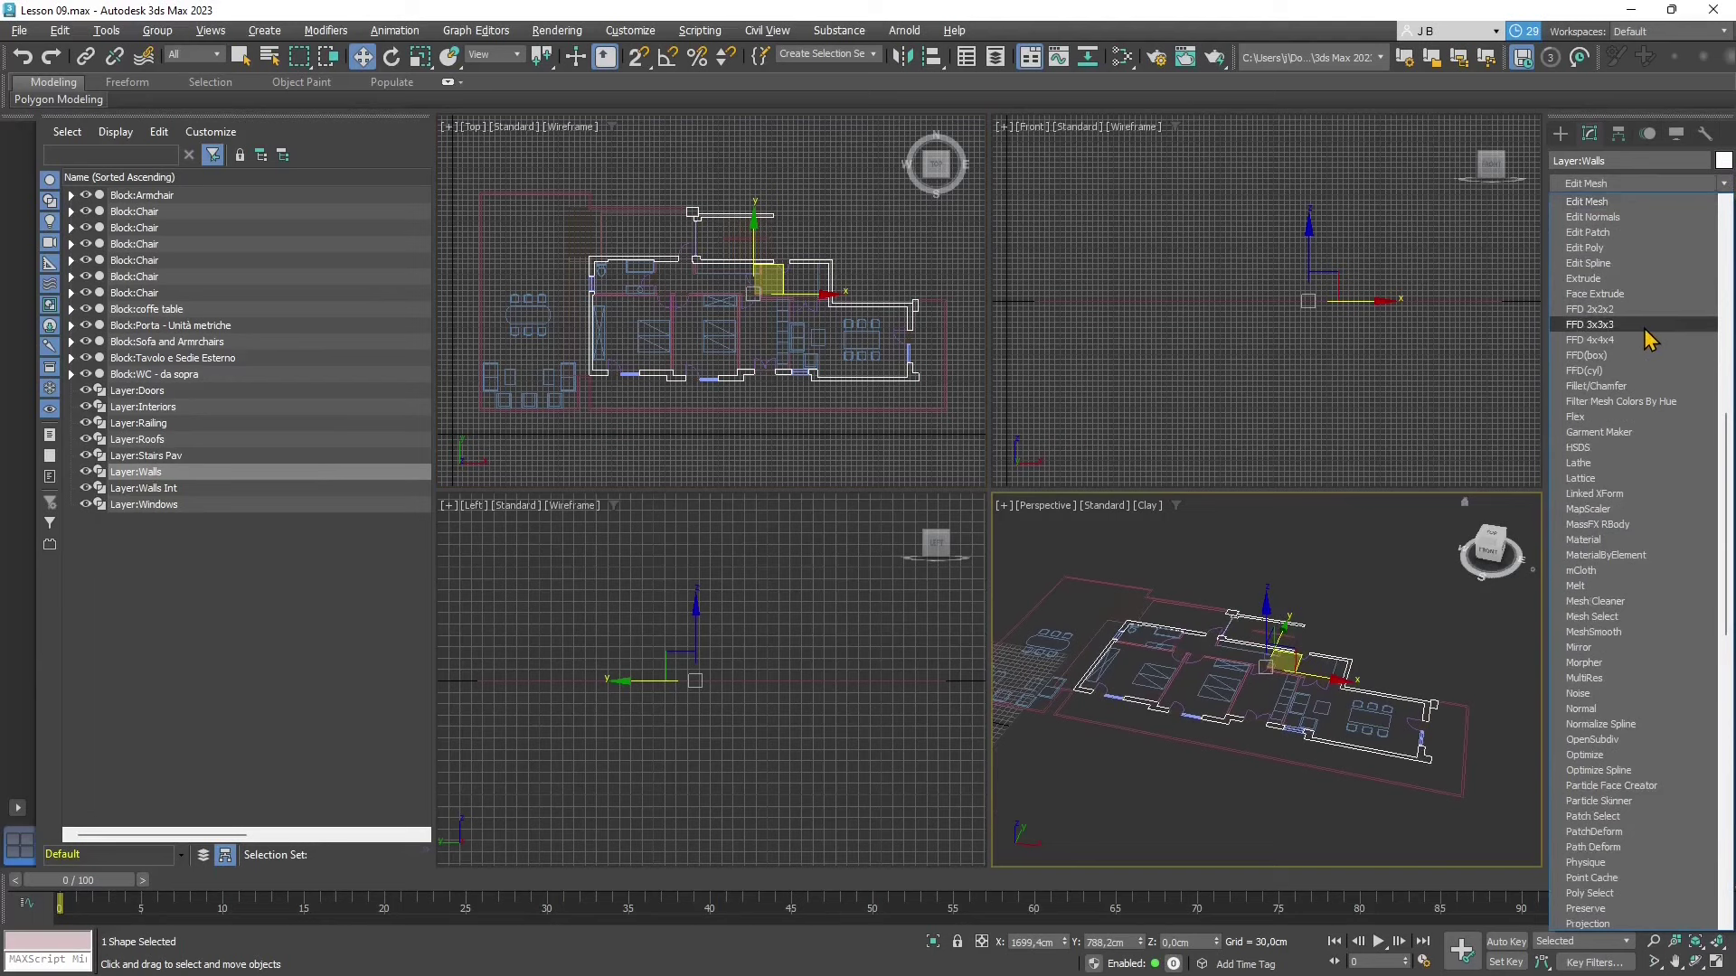
{"action": "left_click", "coordinate": [1586, 279]}
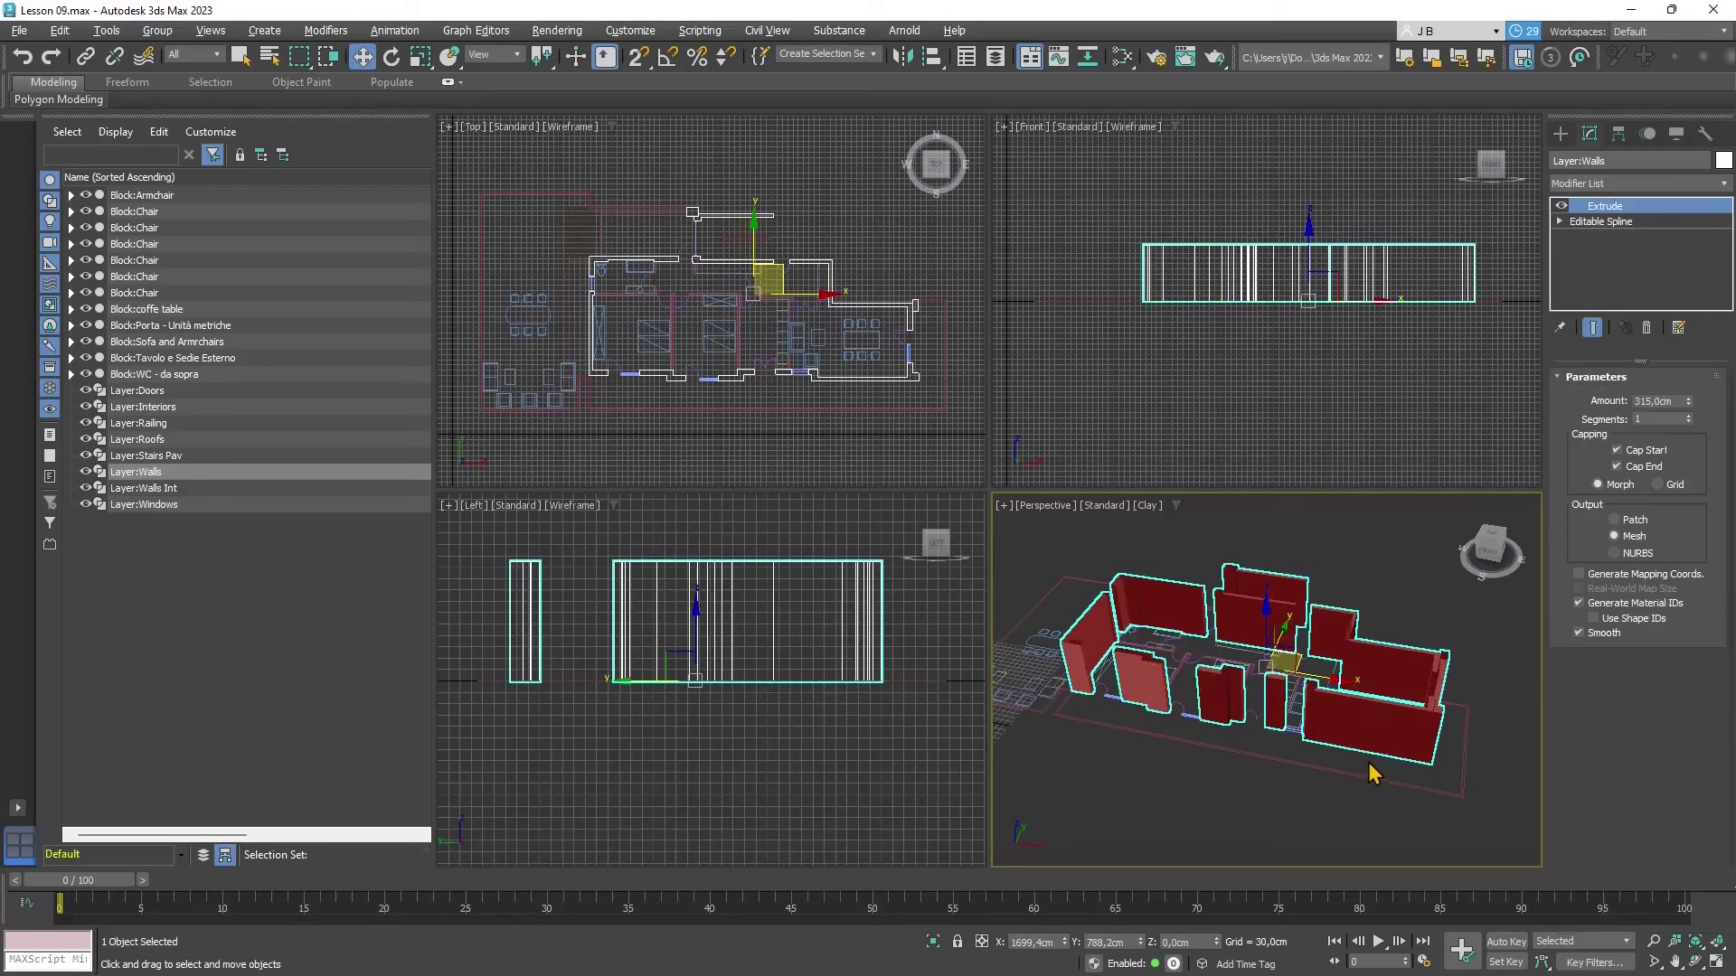
Step: Set the Extrude amount of the Layer:Walls object to 300 cm
{"action": "middle_click_drag", "start_coordinate": [1377, 776], "coordinate": [1252, 729], "text": "alt"}
{"action": "scroll", "coordinate": [1205, 709], "scroll_direction": "up", "scroll_amount": 10}
{"action": "scroll", "coordinate": [1259, 762], "scroll_direction": "down", "scroll_amount": 5}
{"action": "left_click", "coordinate": [1665, 399]}
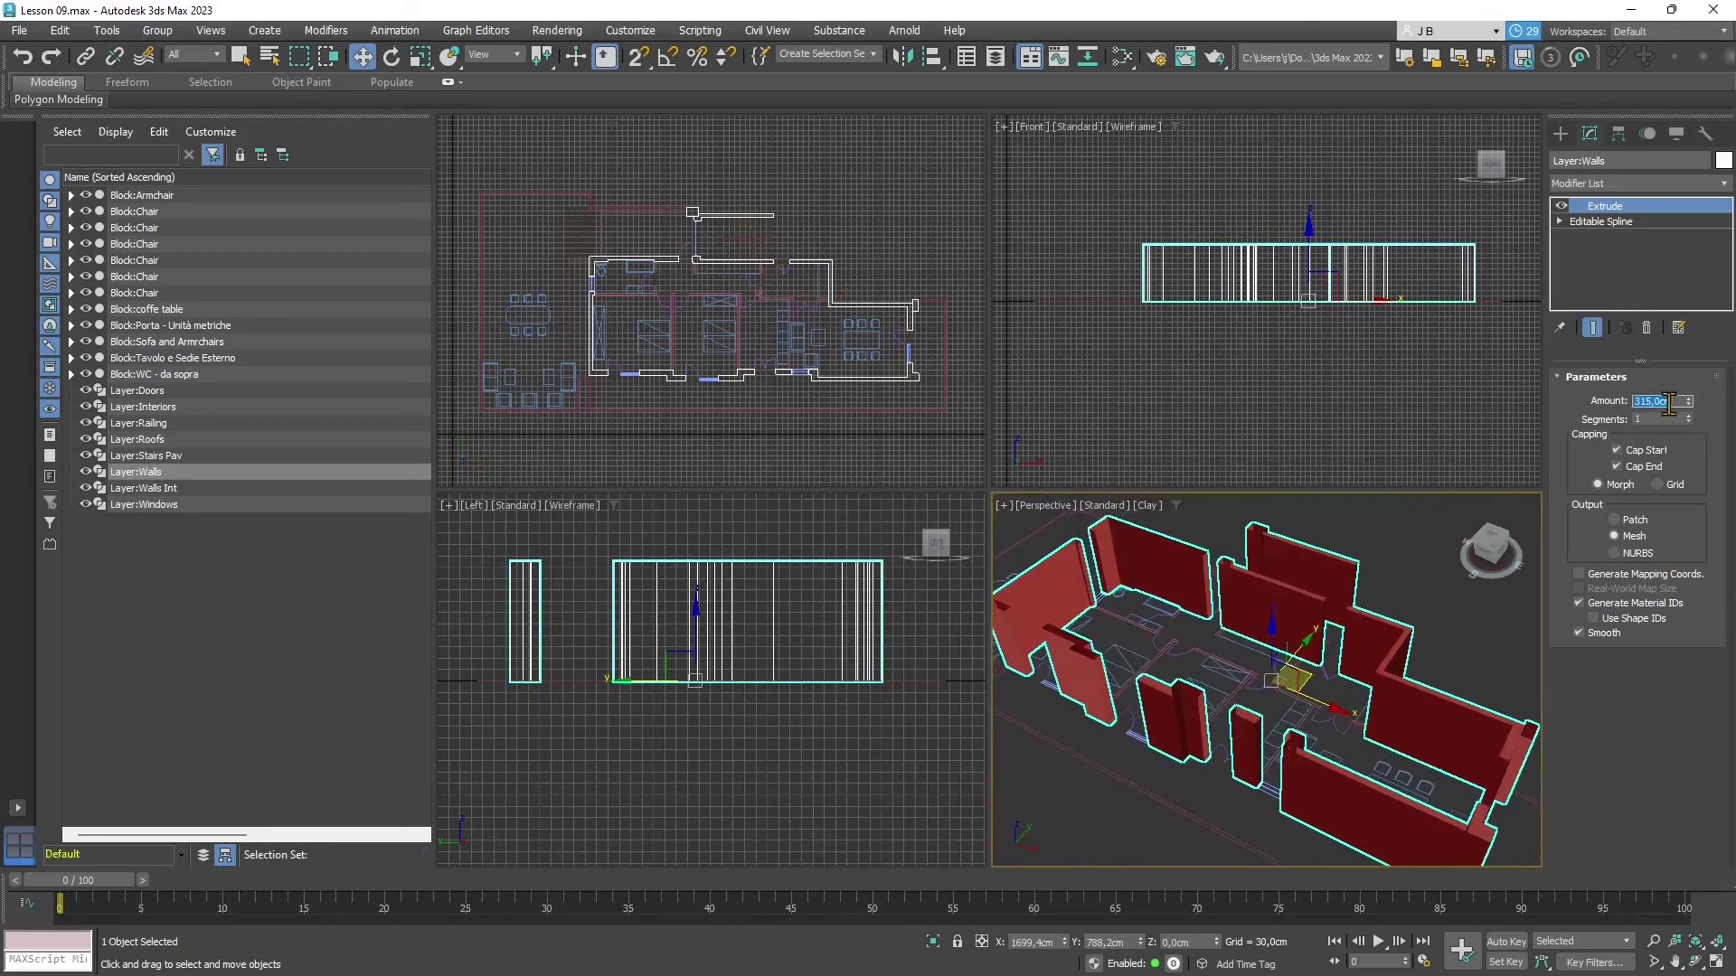
{"action": "type", "text": "300"}
{"action": "left_click", "coordinate": [1654, 420]}
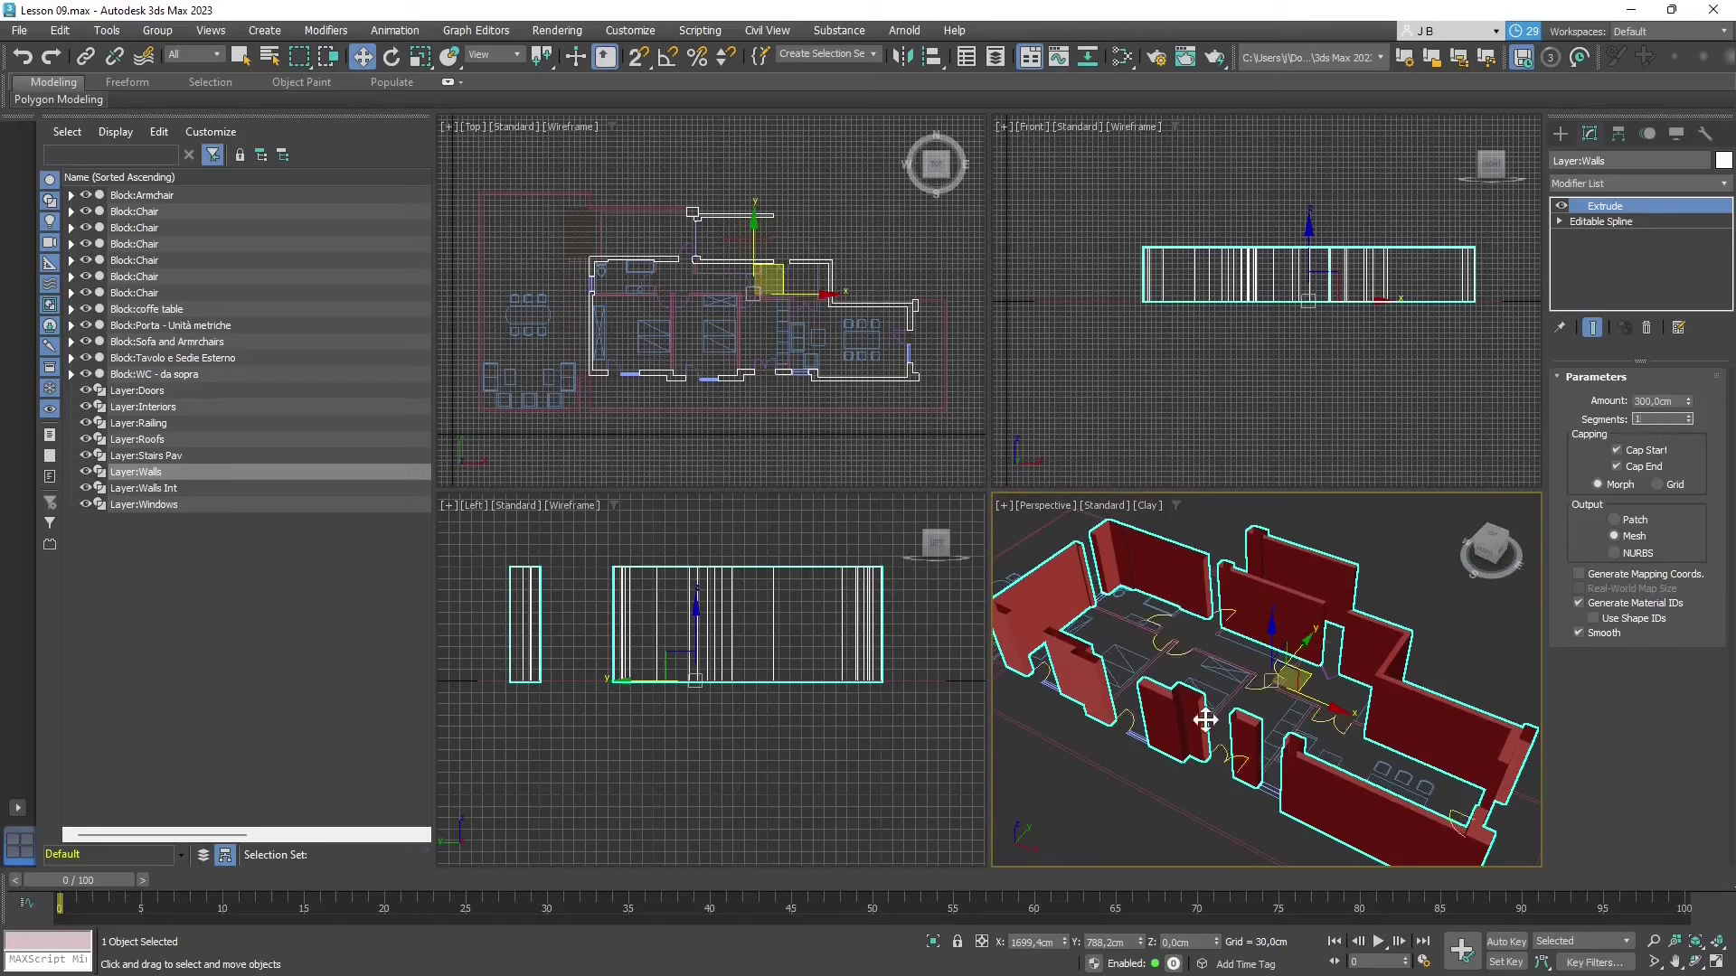
Step: Toggle the Extrude modifier's Cap End option to compare the tops of the extruded walls
{"action": "middle_click_drag", "start_coordinate": [1206, 721], "coordinate": [1316, 717], "text": "alt"}
{"action": "scroll", "coordinate": [1275, 803], "scroll_direction": "up", "scroll_amount": 5}
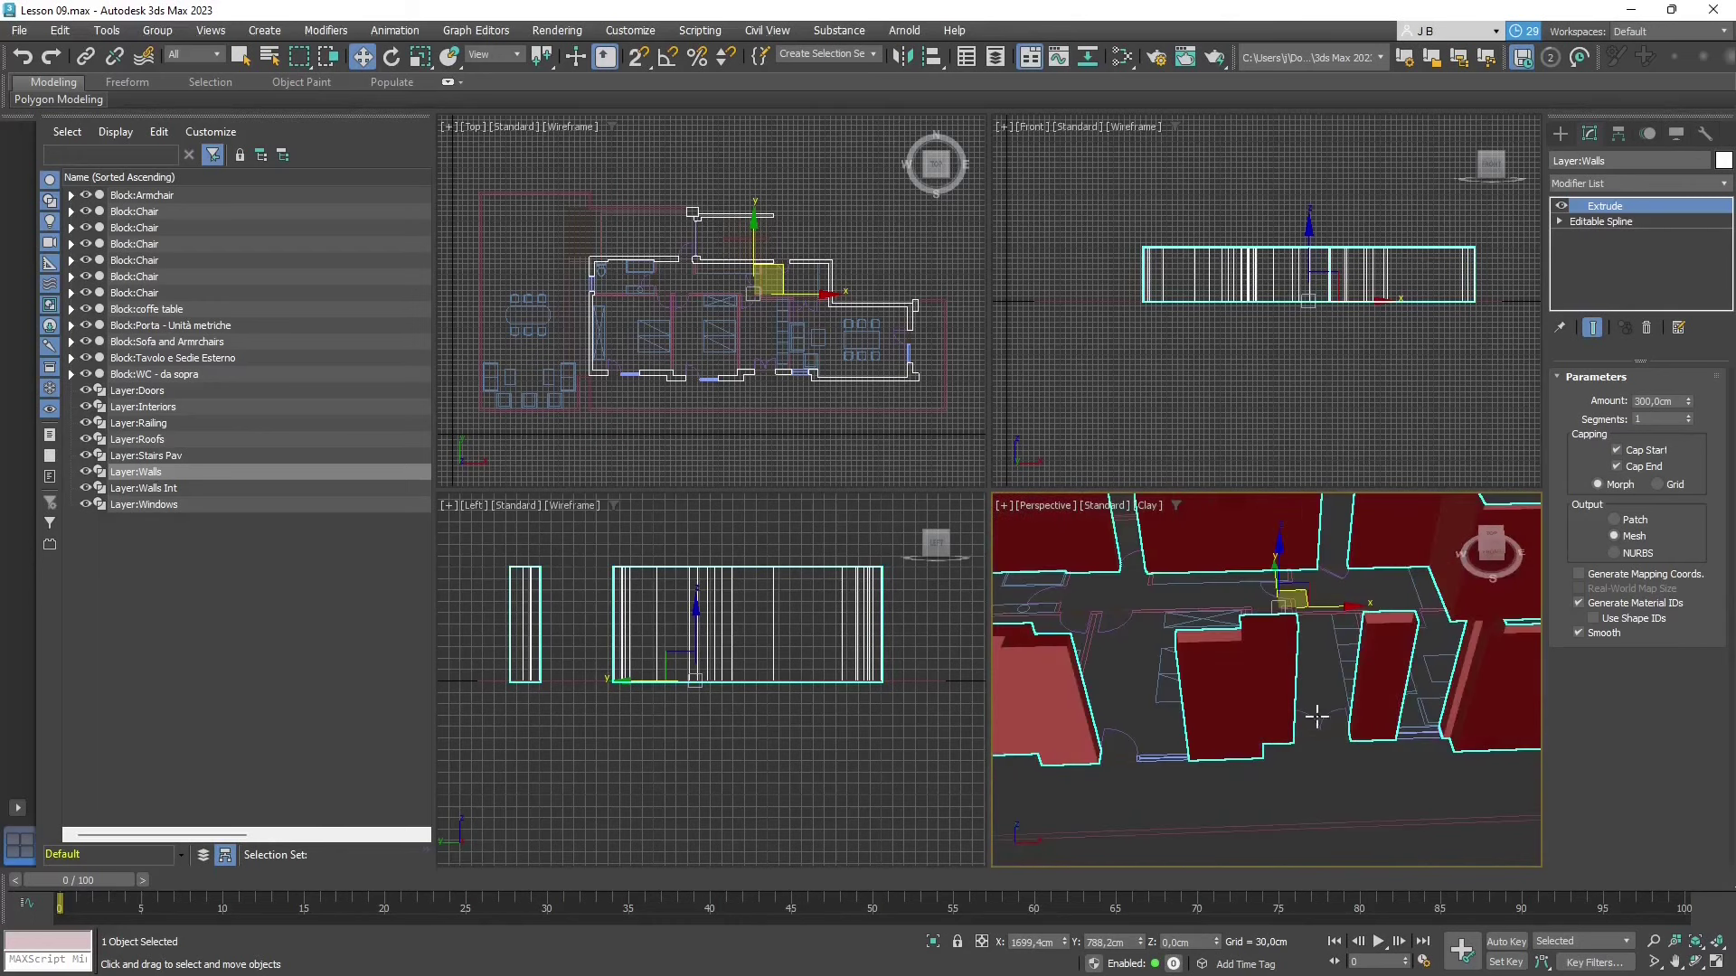
{"action": "left_click", "coordinate": [1616, 466]}
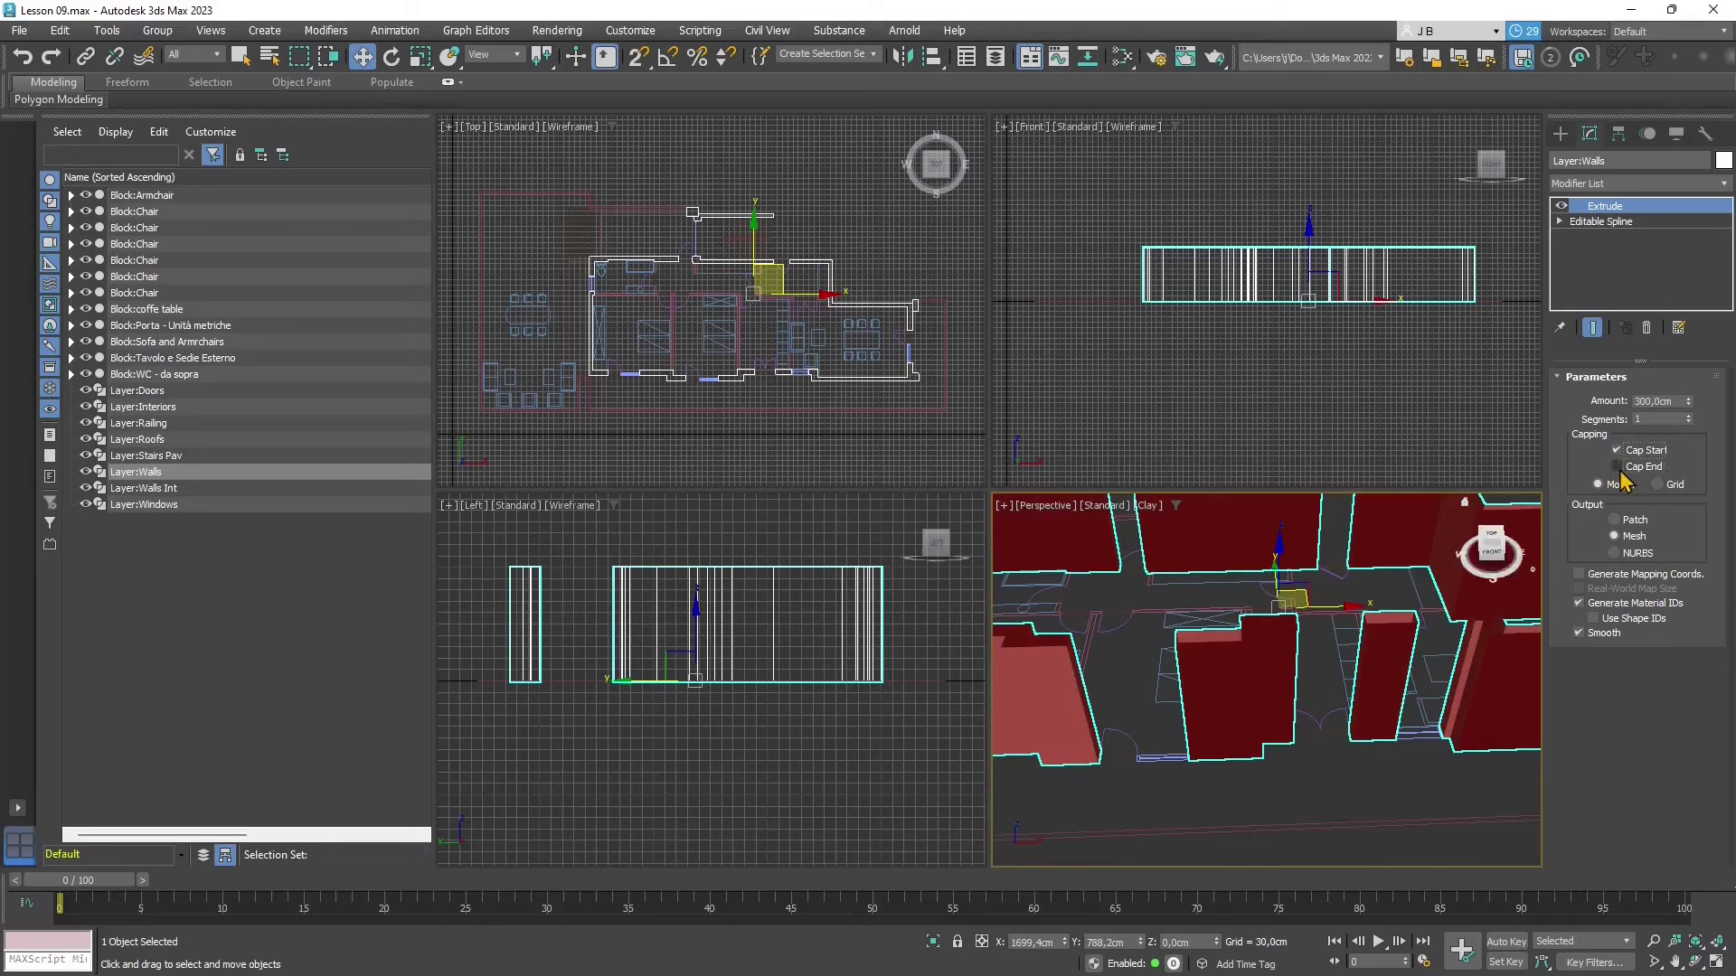
Step: Maximize the Perspective viewport and examine the extruded outer walls over the floor plan
{"action": "mouse_move", "coordinate": [1306, 698]}
{"action": "middle_mouse_down", "text": "alt"}
{"action": "mouse_move", "coordinate": [1353, 723]}
{"action": "mouse_move", "coordinate": [1437, 719]}
{"action": "mouse_move", "coordinate": [1299, 720]}
{"action": "middle_mouse_up", "text": "alt"}
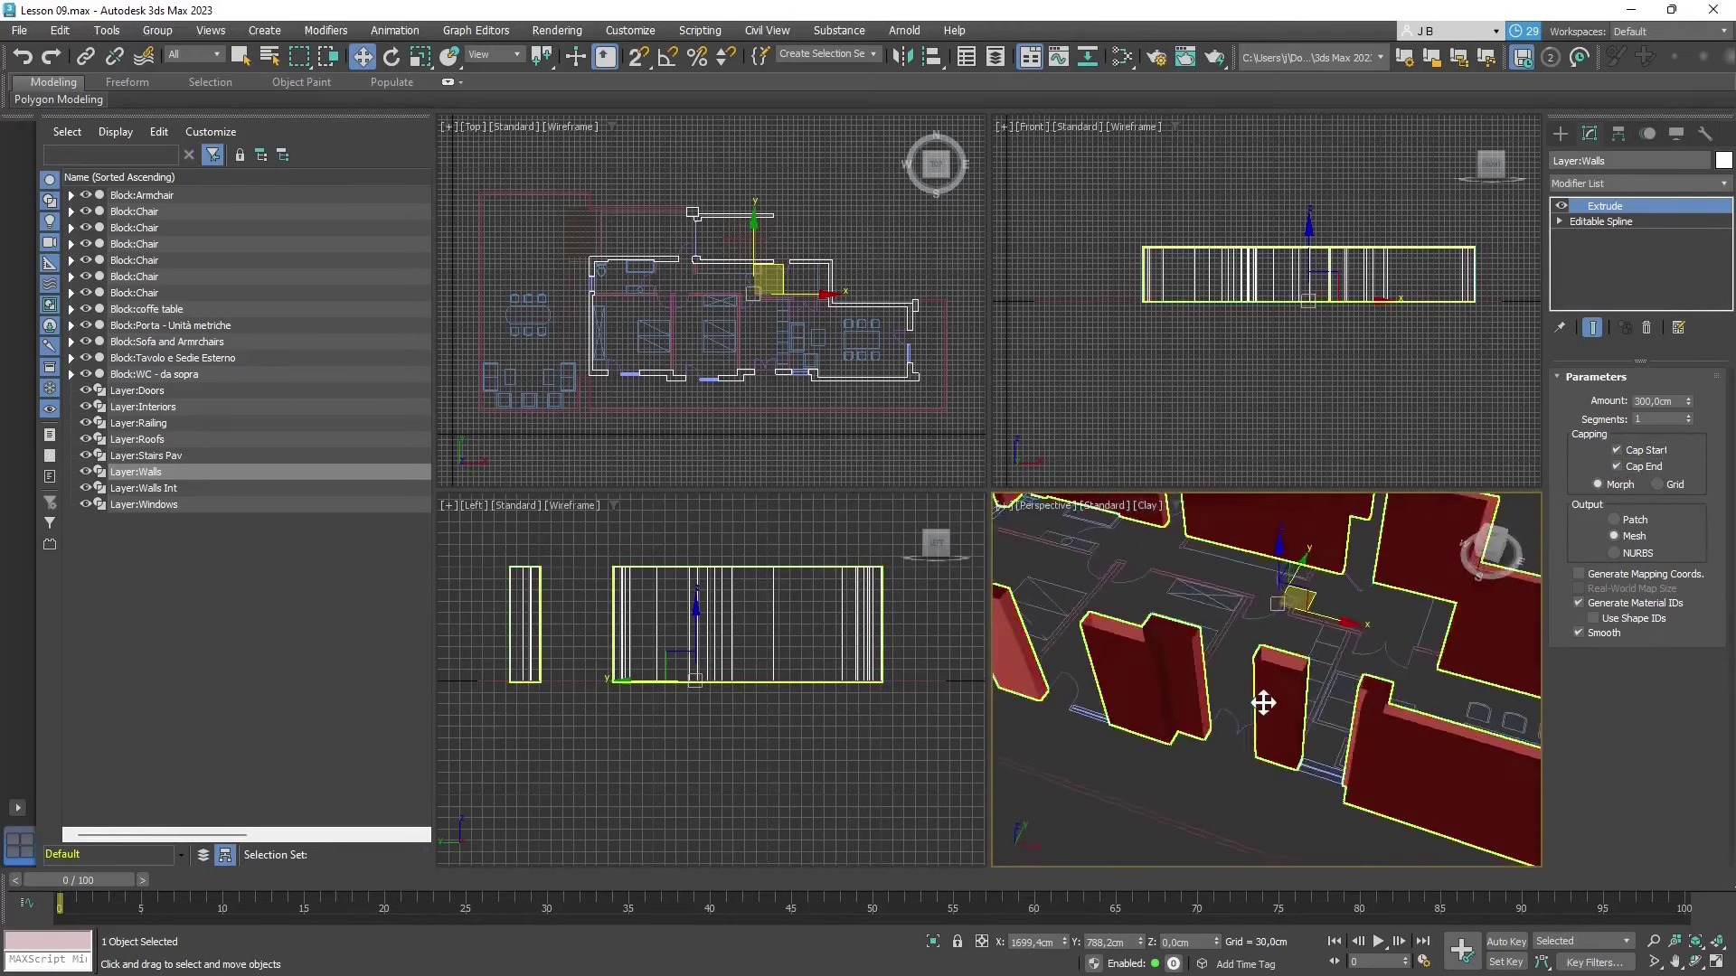
{"action": "scroll", "coordinate": [1266, 703], "scroll_direction": "down", "scroll_amount": 6}
{"action": "key", "text": "alt+w"}
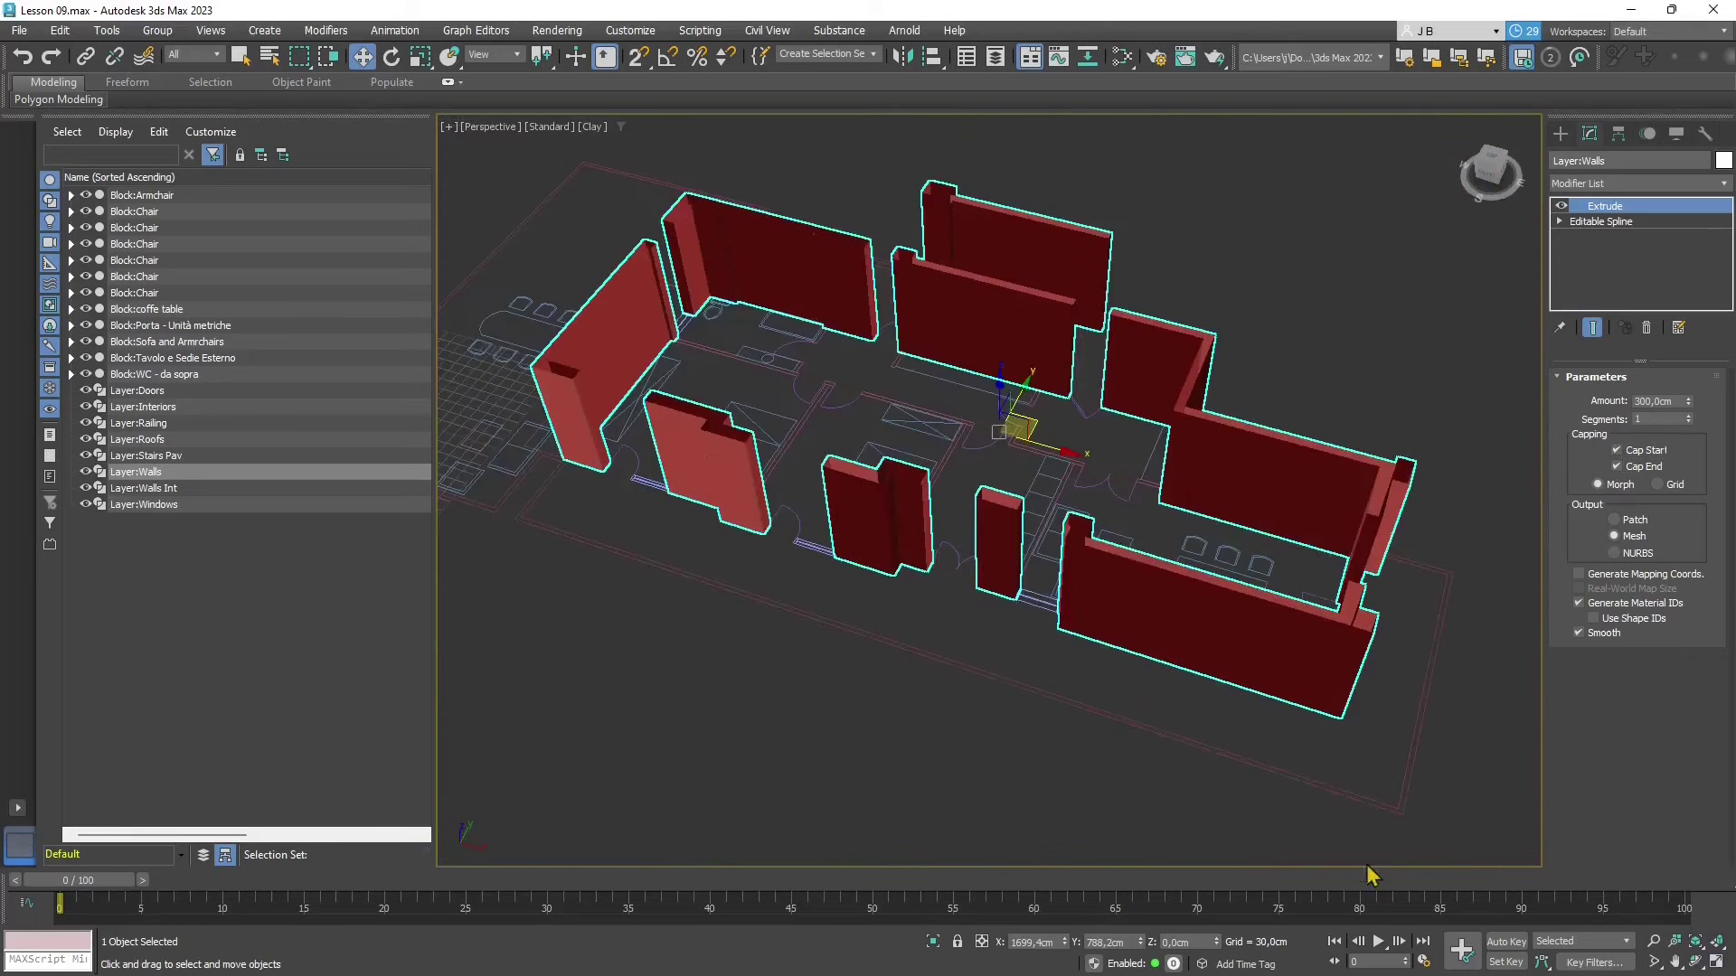
{"action": "scroll", "coordinate": [958, 651], "scroll_direction": "up", "scroll_amount": 5}
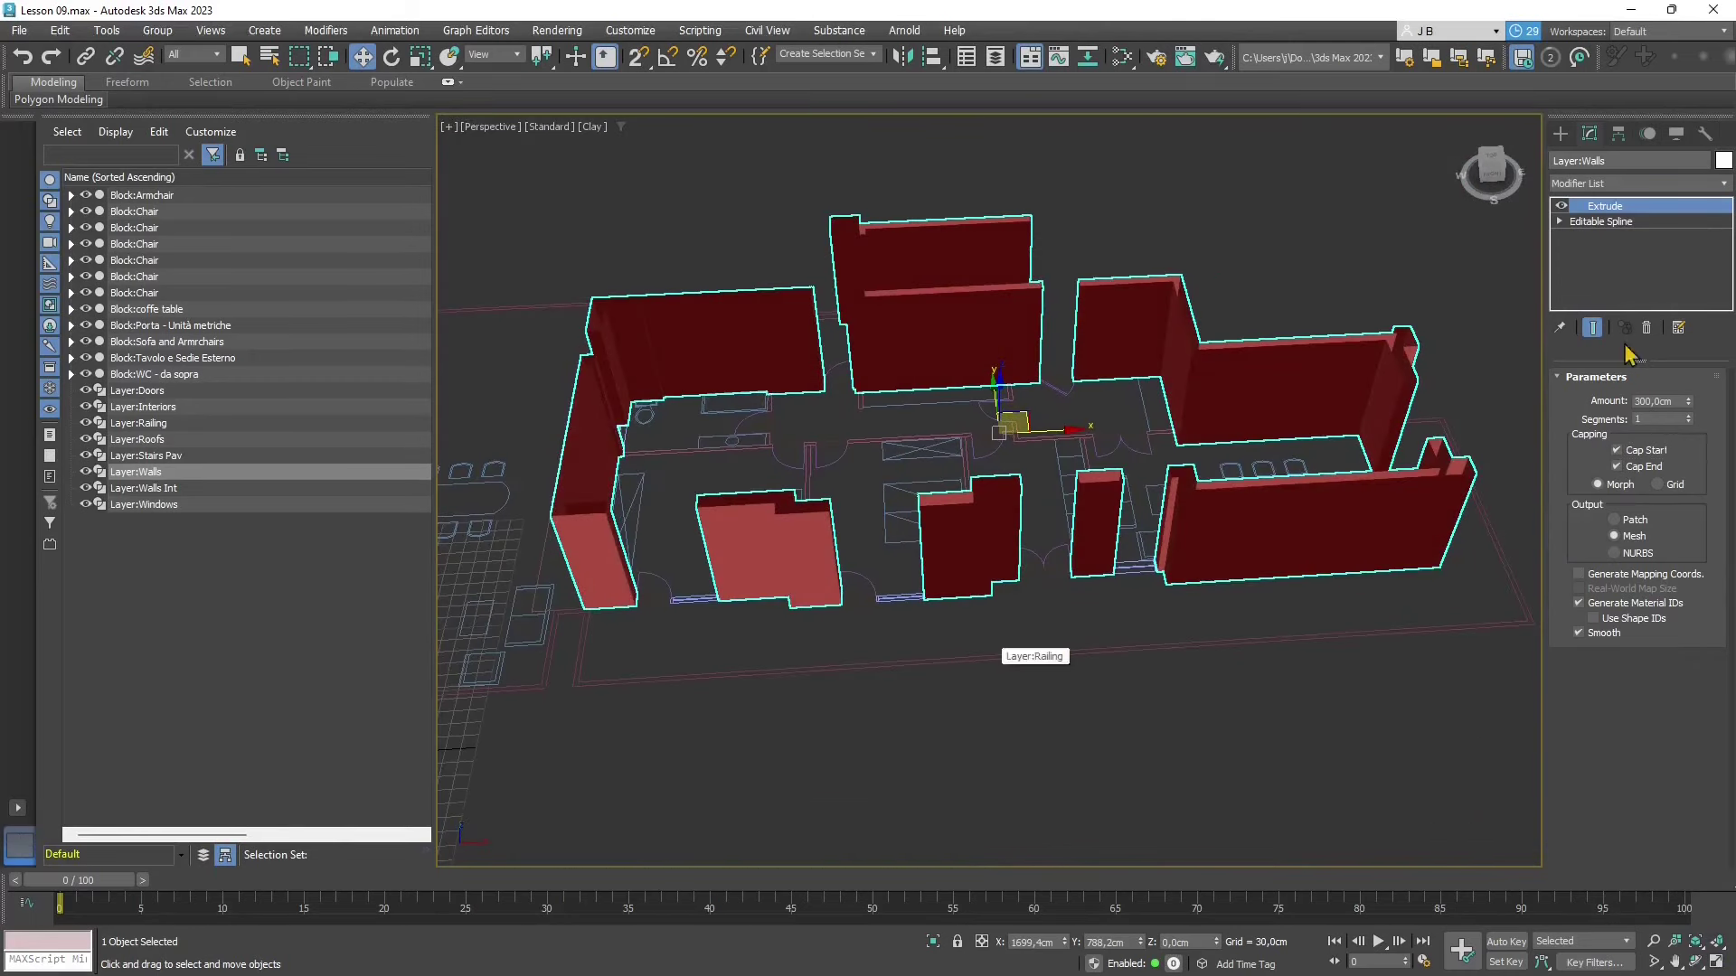